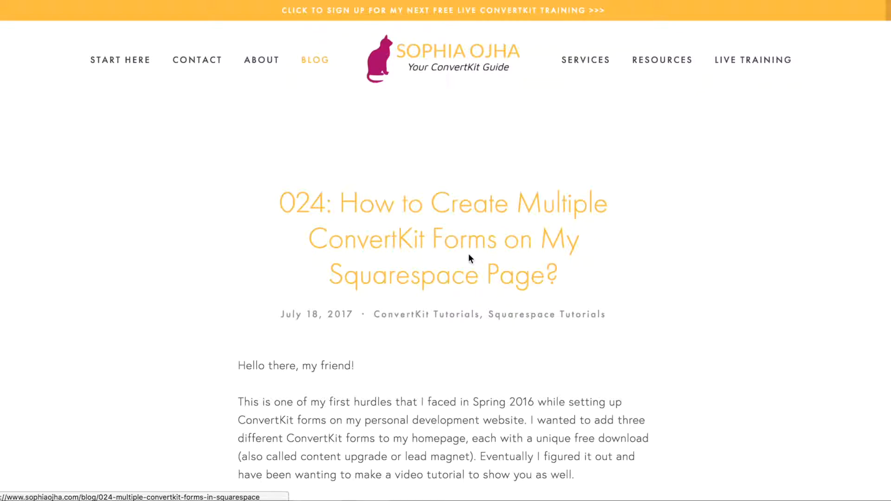
# Preview the pop-up sign-up form behind each of the three resource download buttons, closing each one.
pyautogui.scroll(-5, 468, 255)
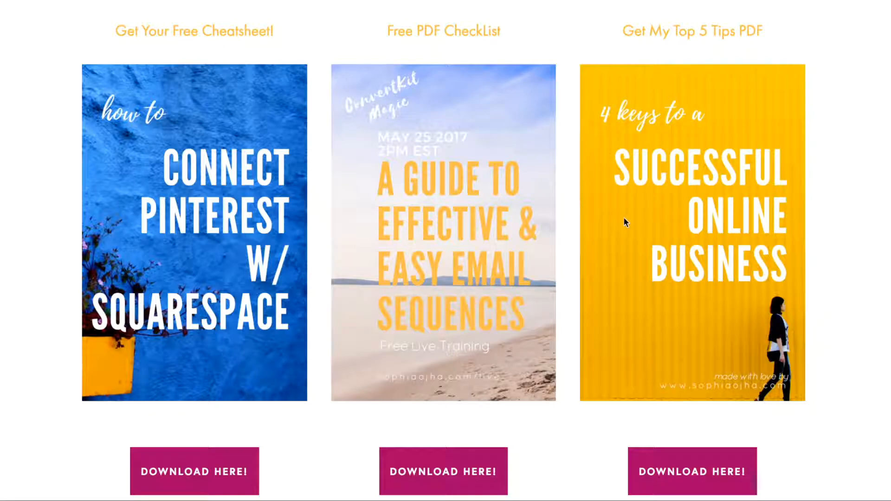
pyautogui.click(222, 466)
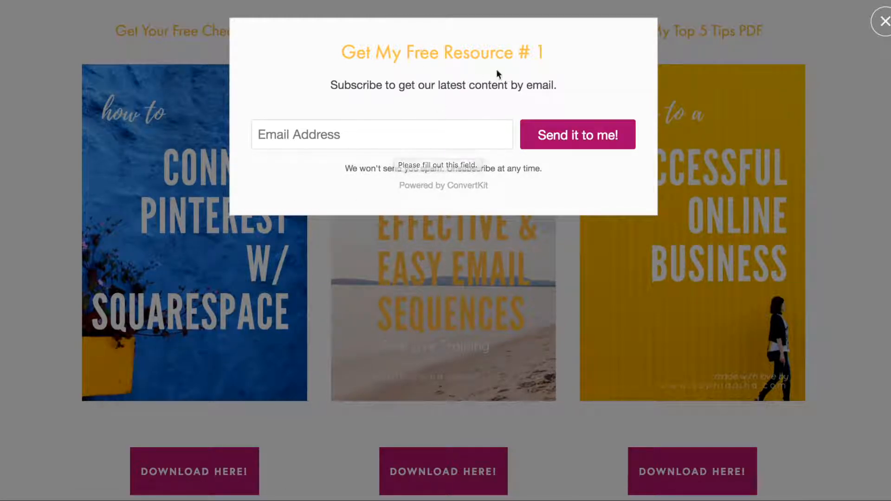
pyautogui.click(882, 22)
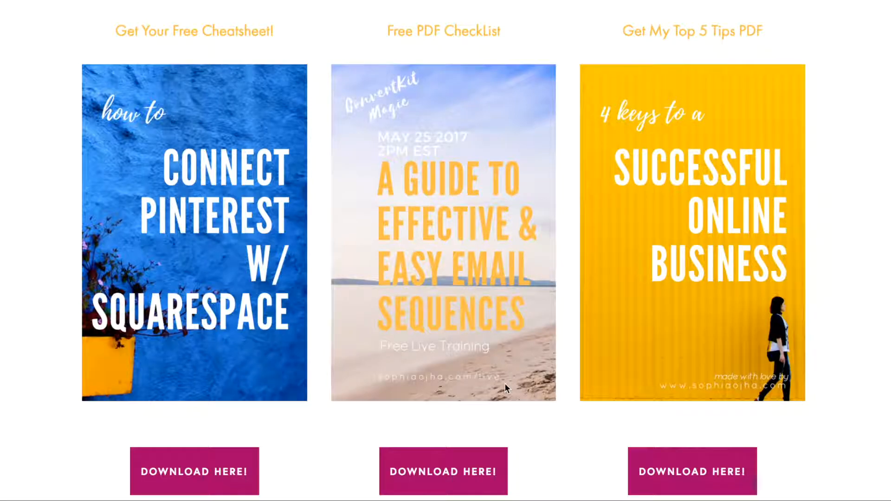
pyautogui.click(448, 473)
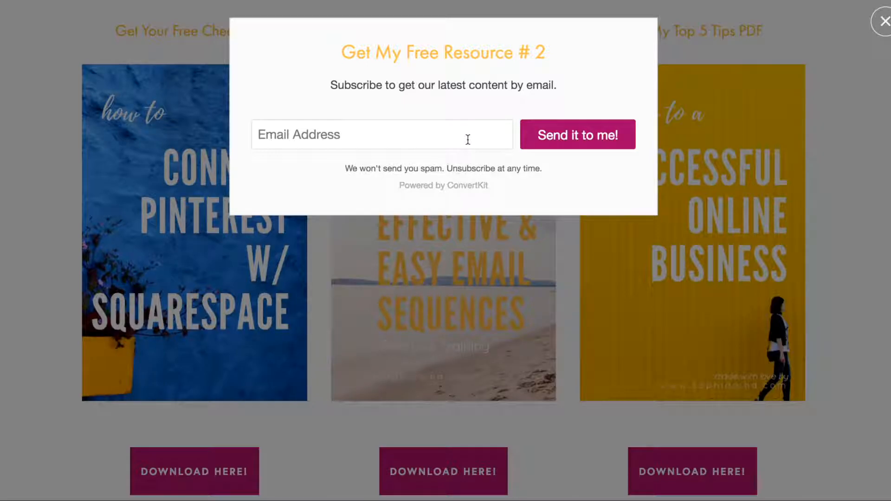
pyautogui.click(883, 22)
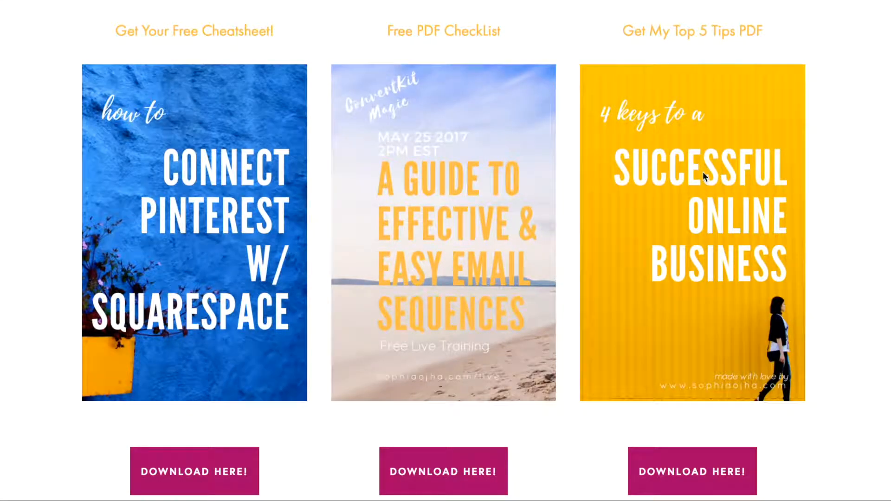
pyautogui.click(692, 459)
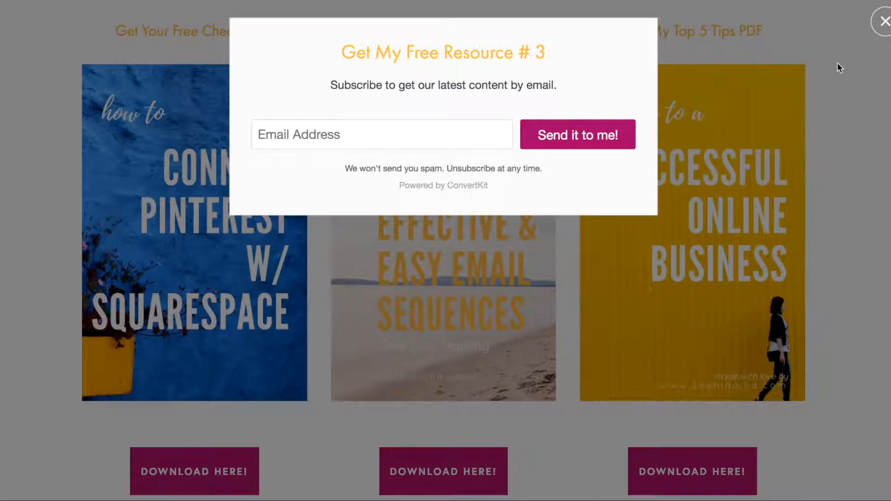
pyautogui.click(883, 21)
pyautogui.scroll(-1, 840, 266)
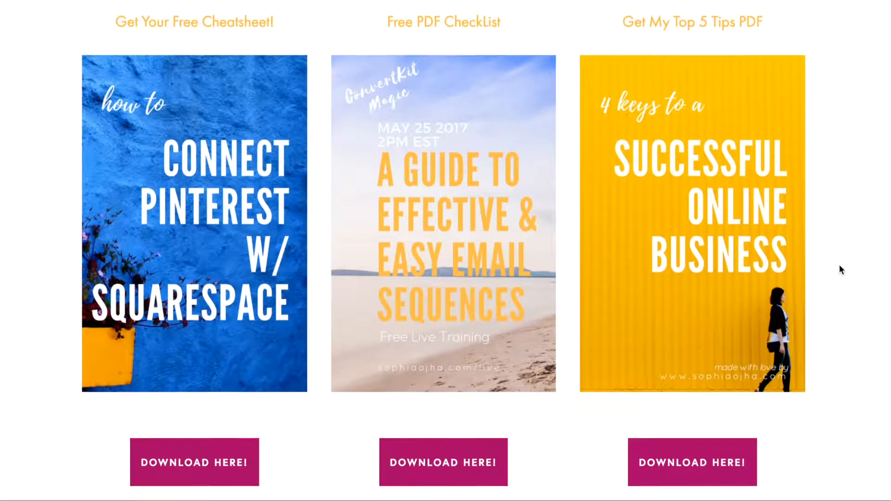
pyautogui.scroll(-3, 838, 266)
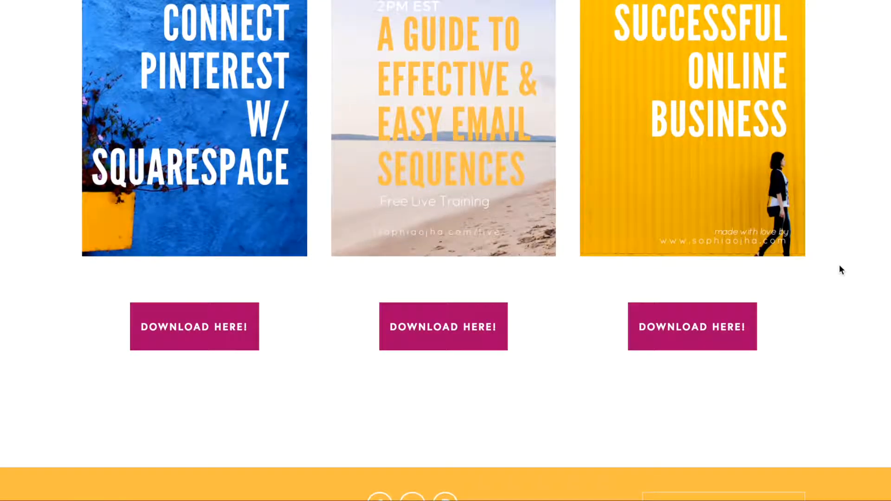
pyautogui.scroll(-3, 839, 266)
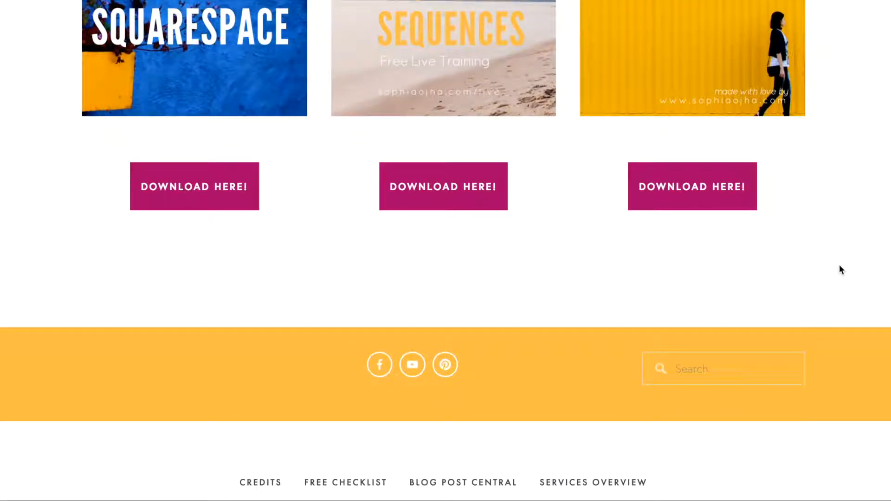
pyautogui.scroll(-3, 839, 265)
pyautogui.scroll(4, 839, 265)
pyautogui.scroll(4, 838, 265)
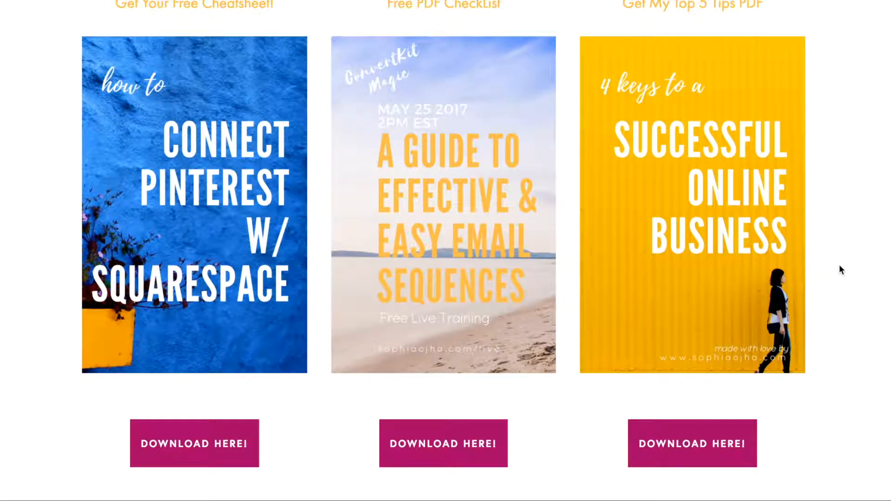
pyautogui.scroll(1, 839, 269)
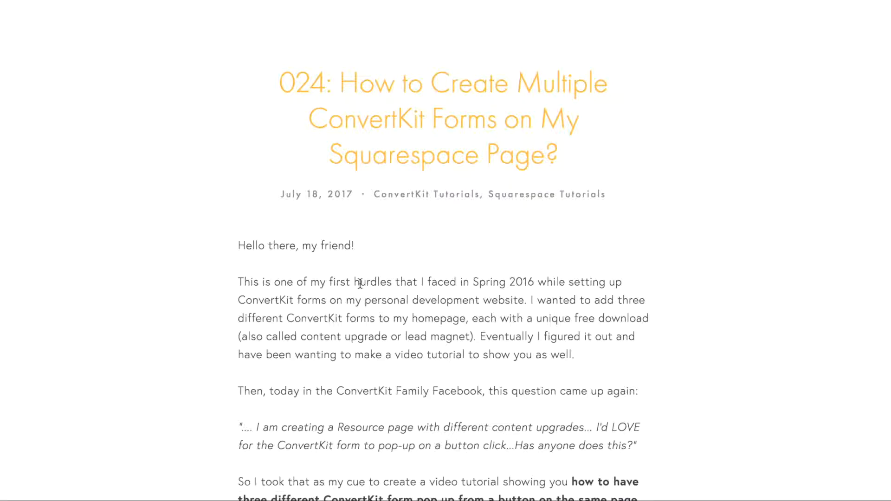
# Skim the blog post's instructions from the introduction through the modal form suffix code, returning to the CSS section.
pyautogui.scroll(-10, 359, 283)
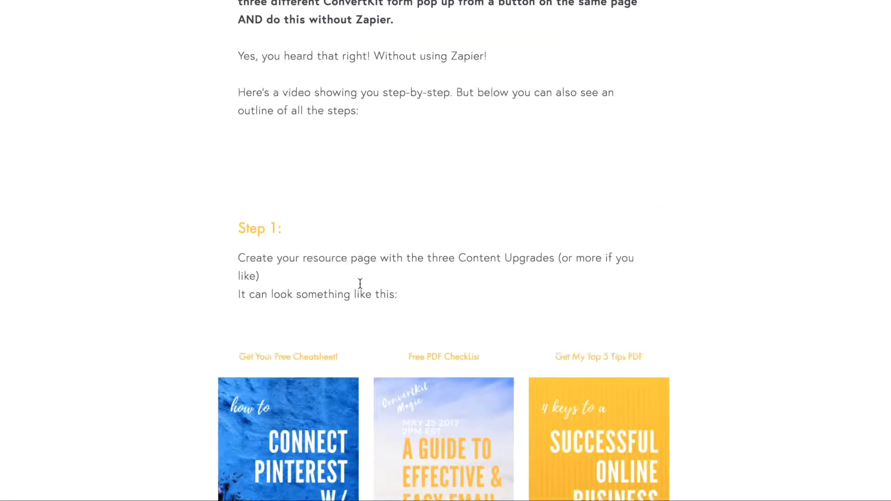
pyautogui.scroll(-3, 359, 283)
pyautogui.scroll(-7, 360, 283)
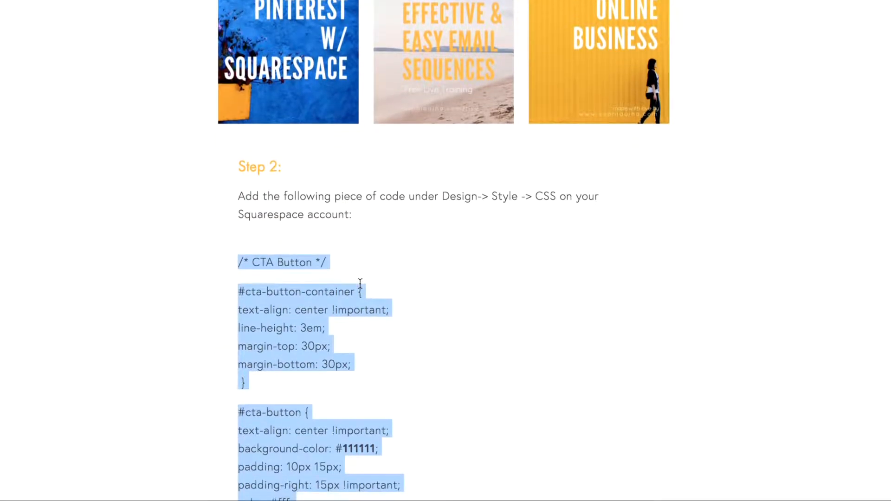
pyautogui.scroll(-7, 359, 283)
pyautogui.click(360, 283)
pyautogui.scroll(-15, 359, 283)
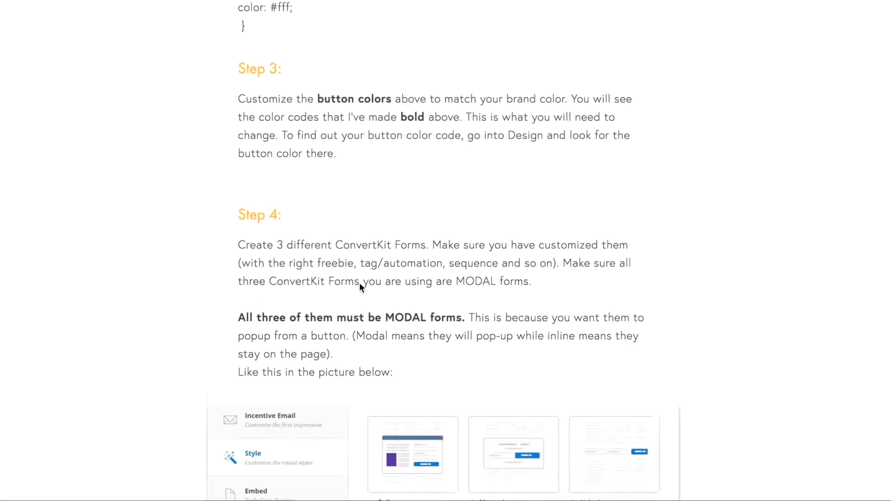
pyautogui.scroll(-16, 360, 282)
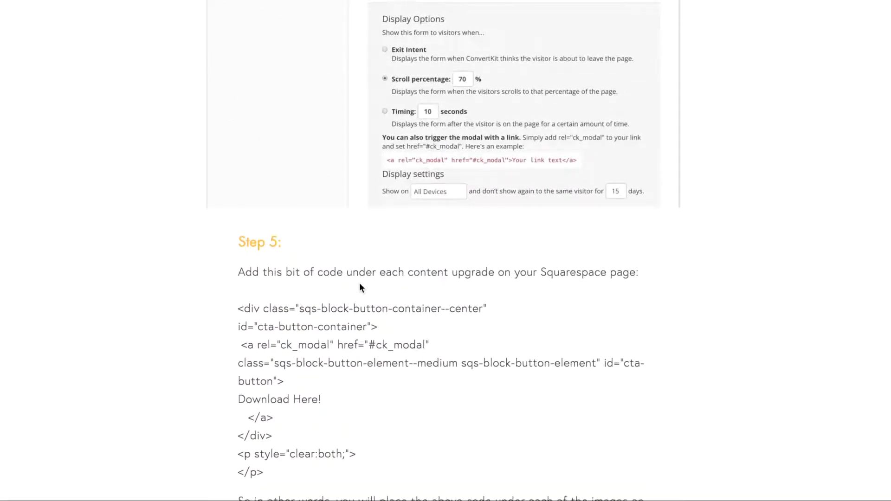
pyautogui.scroll(-7, 359, 283)
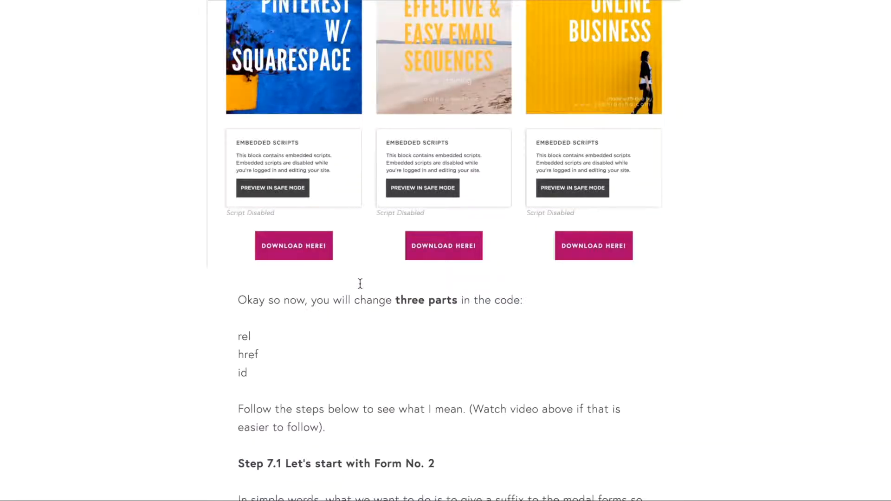
pyautogui.scroll(-14, 359, 283)
pyautogui.scroll(-20, 360, 283)
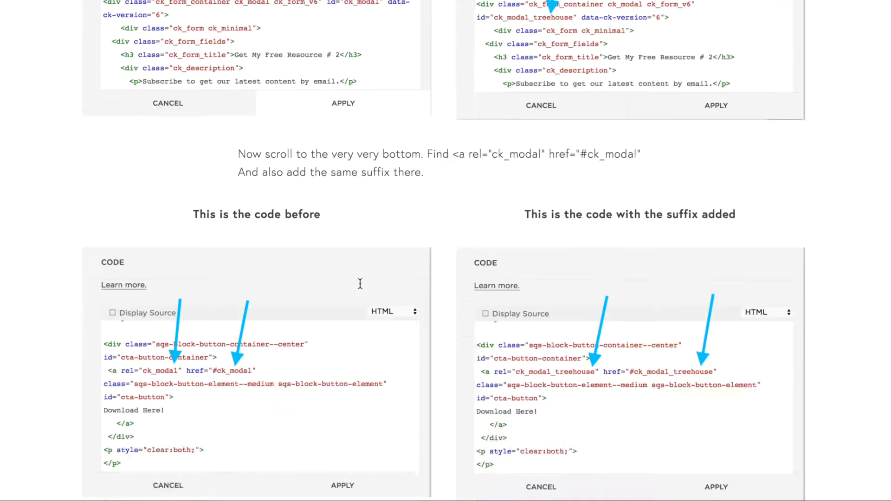
pyautogui.scroll(20, 359, 283)
pyautogui.scroll(20, 360, 283)
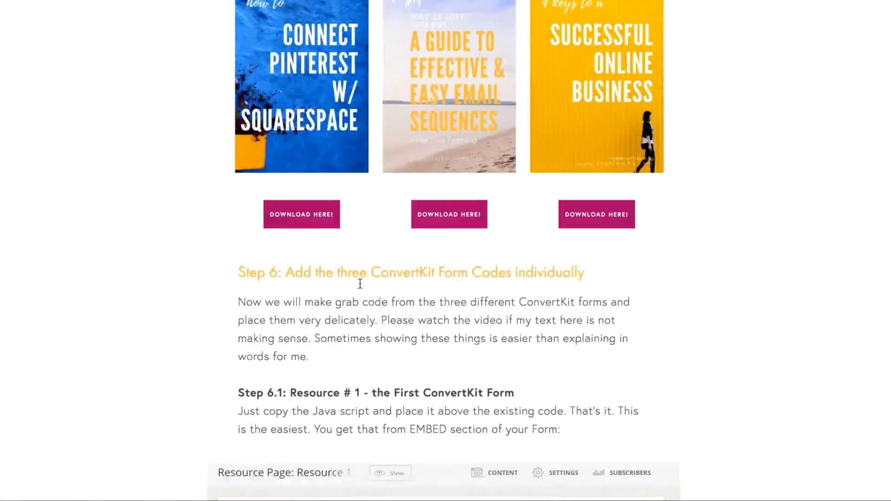
pyautogui.scroll(20, 359, 283)
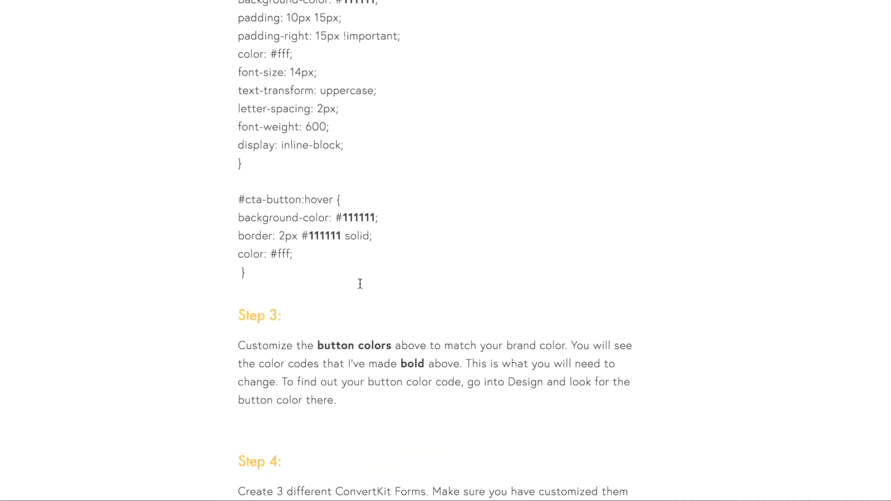
# Review Step 1 of the blog post and the example resource page with its three content upgrades.
pyautogui.scroll(-10, 360, 283)
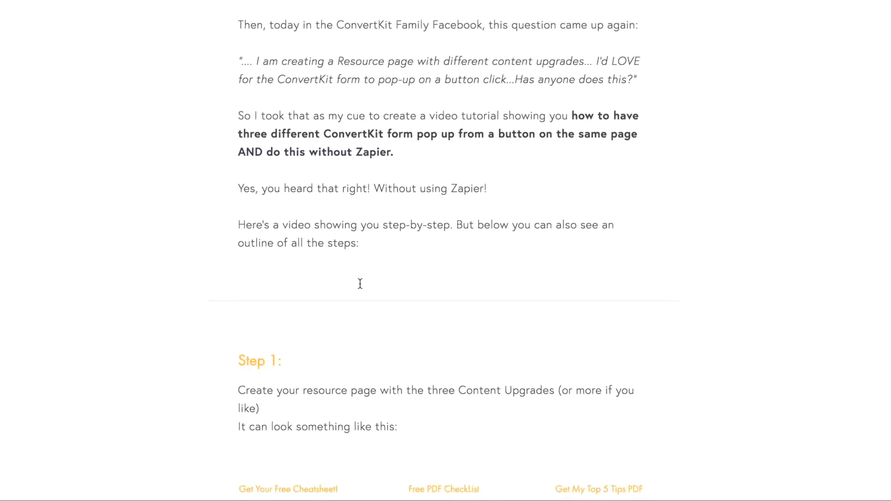
pyautogui.scroll(-6, 359, 283)
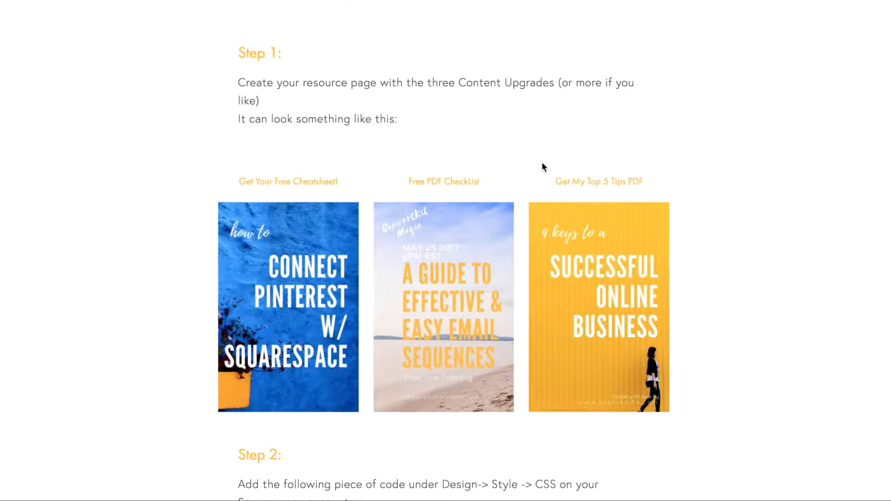
pyautogui.scroll(1, 463, 302)
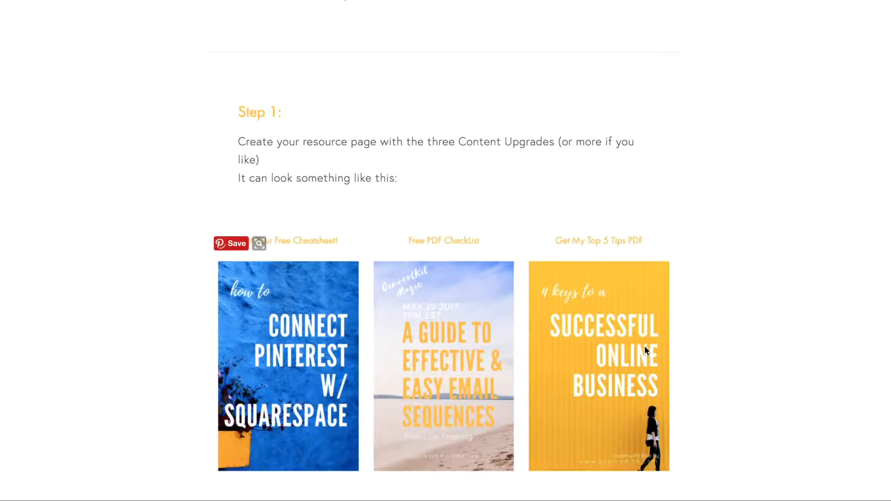
pyautogui.scroll(-1, 645, 350)
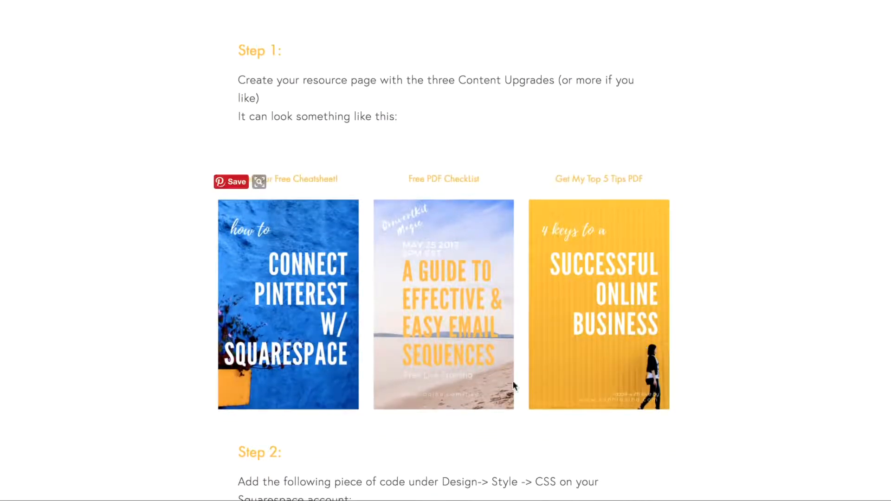
pyautogui.scroll(1, 744, 283)
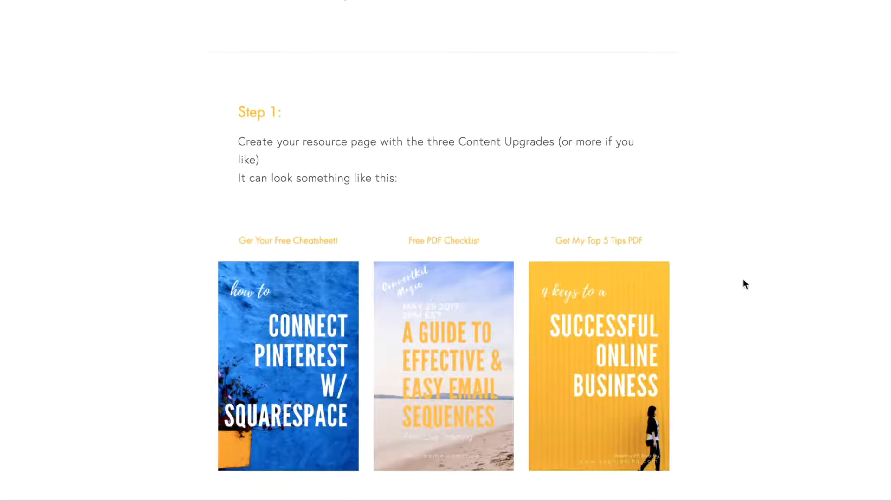
pyautogui.scroll(-4, 713, 248)
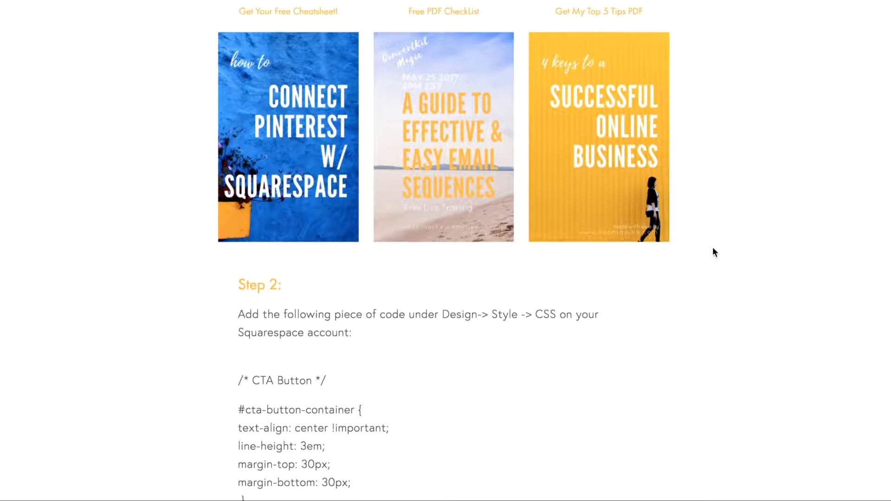
pyautogui.scroll(-4, 713, 252)
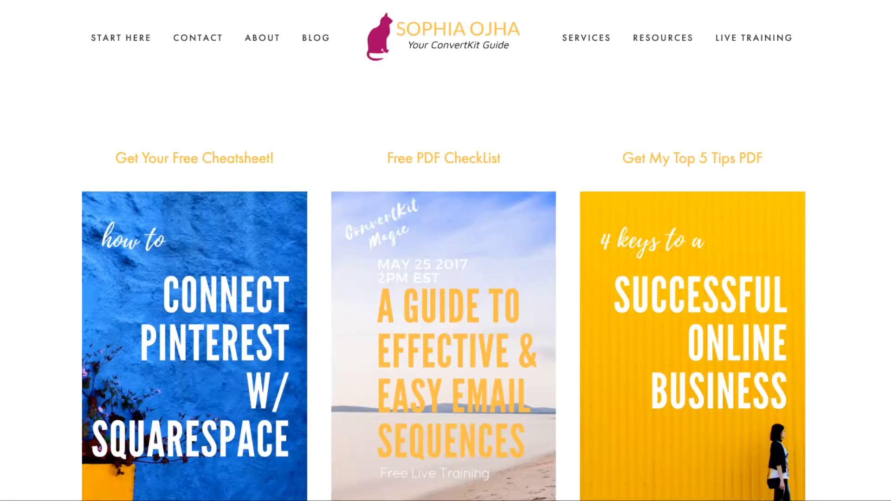
pyautogui.scroll(-6, 413, 215)
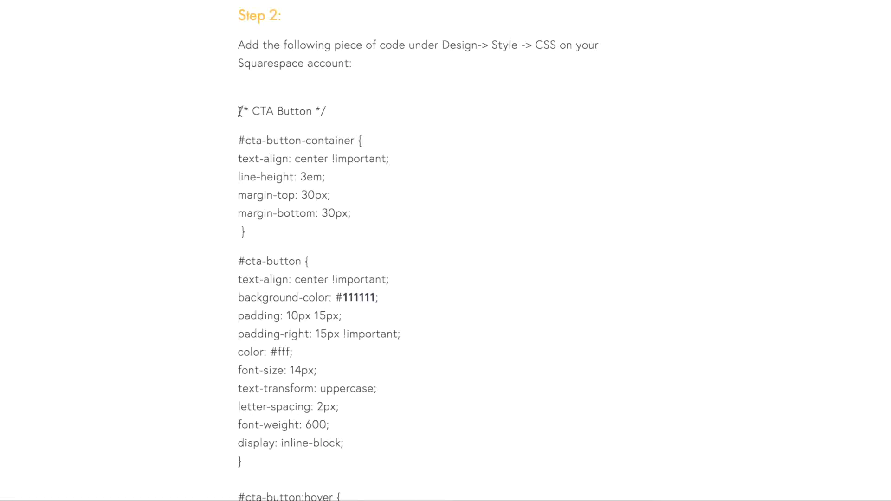
# Copy the complete CTA Button CSS from Step 2 of the post and paste it into the Squarespace site's Custom CSS.
pyautogui.moveTo(239, 111); pyautogui.dragTo(442, 233)
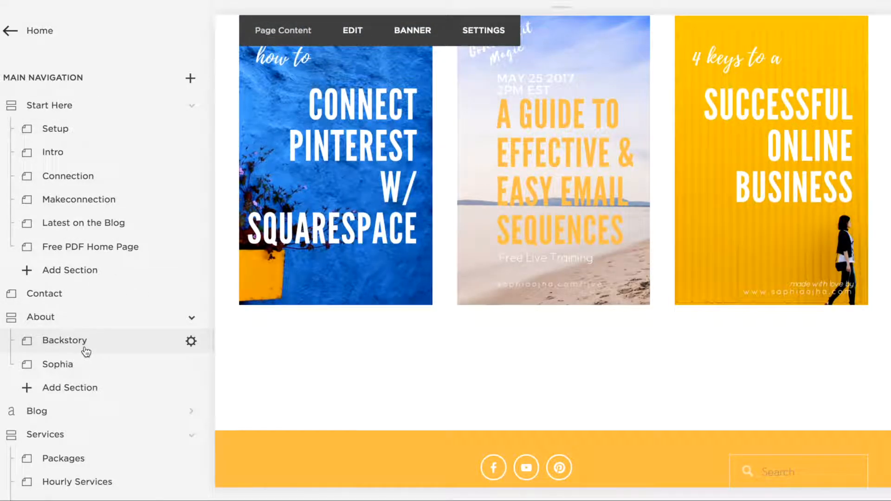
pyautogui.click(10, 30)
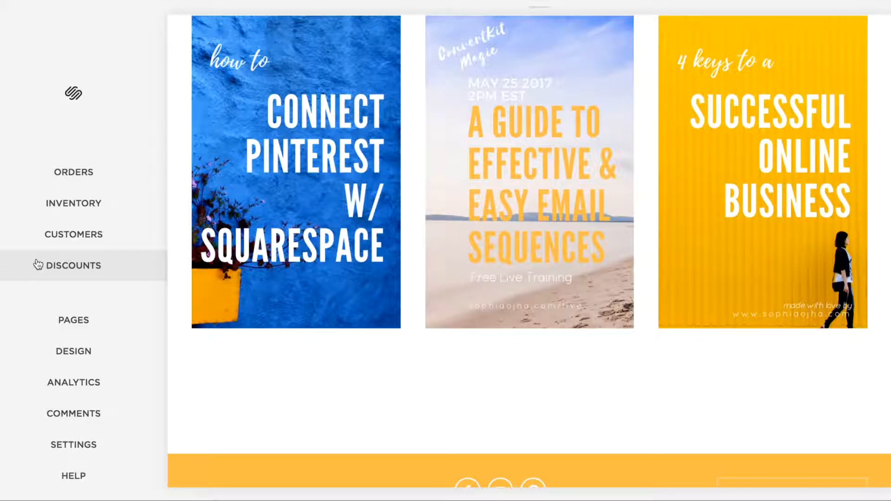
pyautogui.click(77, 359)
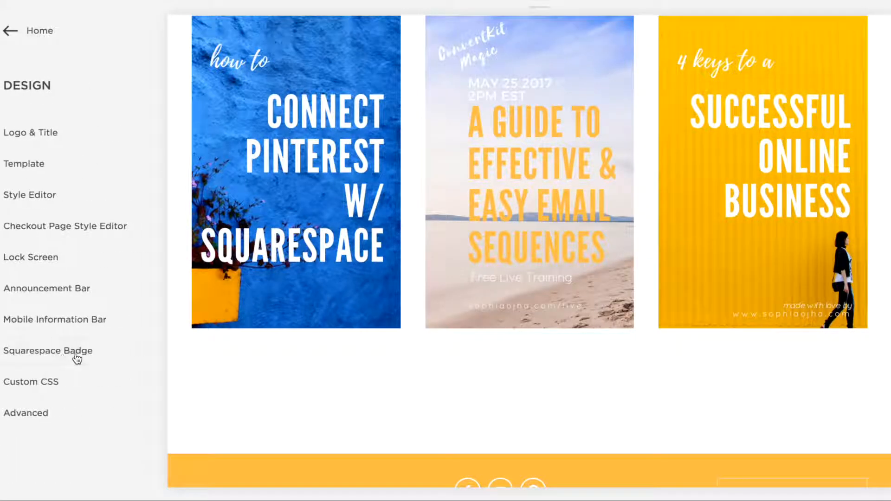
pyautogui.click(76, 383)
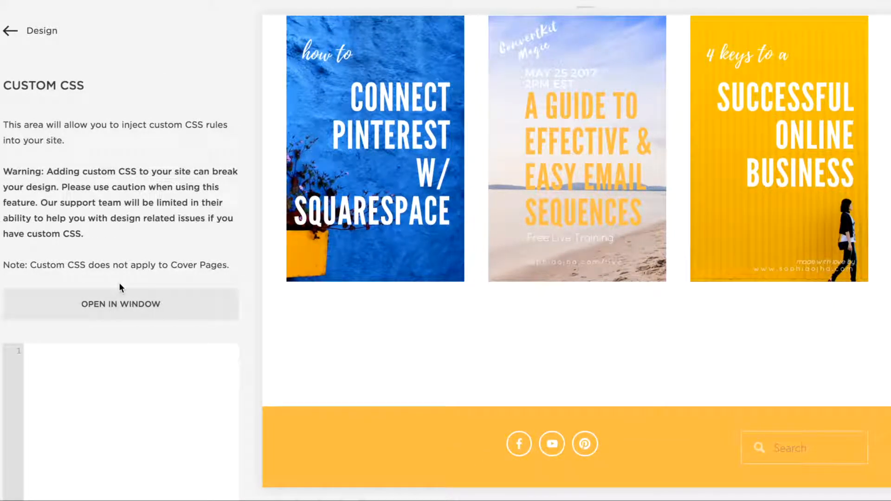
pyautogui.scroll(-2, 119, 288)
pyautogui.click(80, 306)
pyautogui.scroll(1, 80, 304)
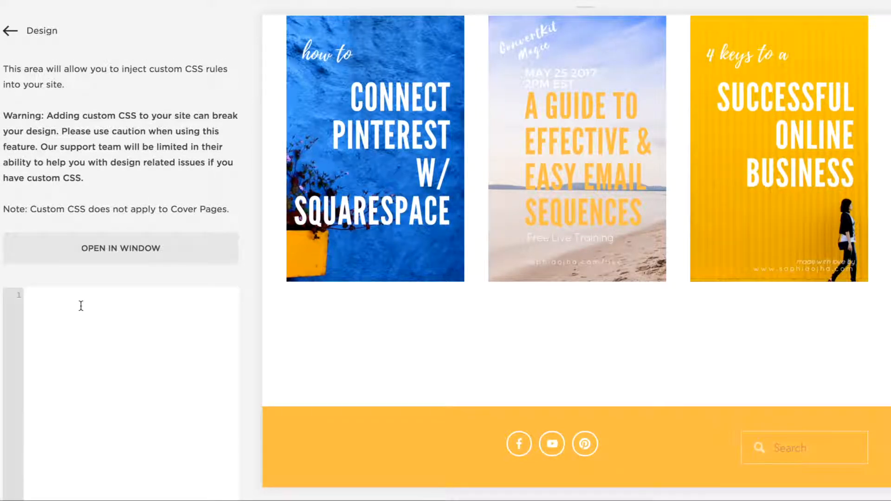
pyautogui.hotkey('ctrl', 'v')
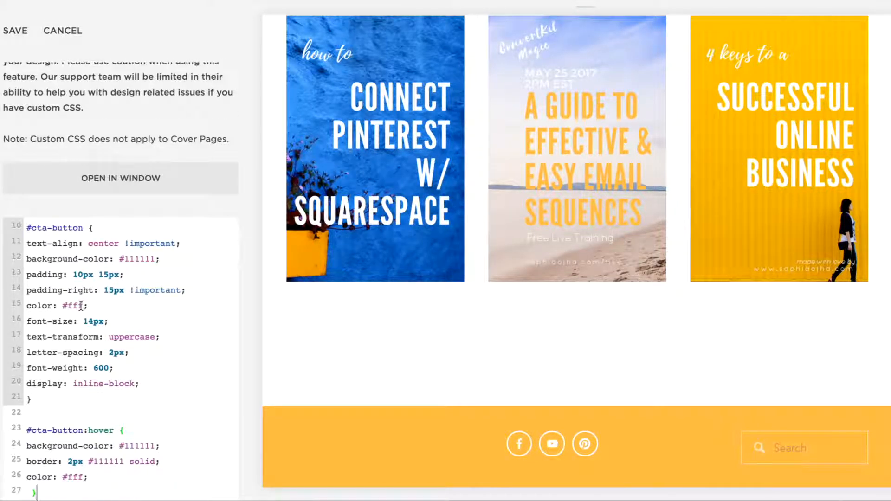
# Check the background and border color codes in the pasted #cta-button and #cta-button:hover rules, and save the Custom CSS.
pyautogui.scroll(-3, 222, 133)
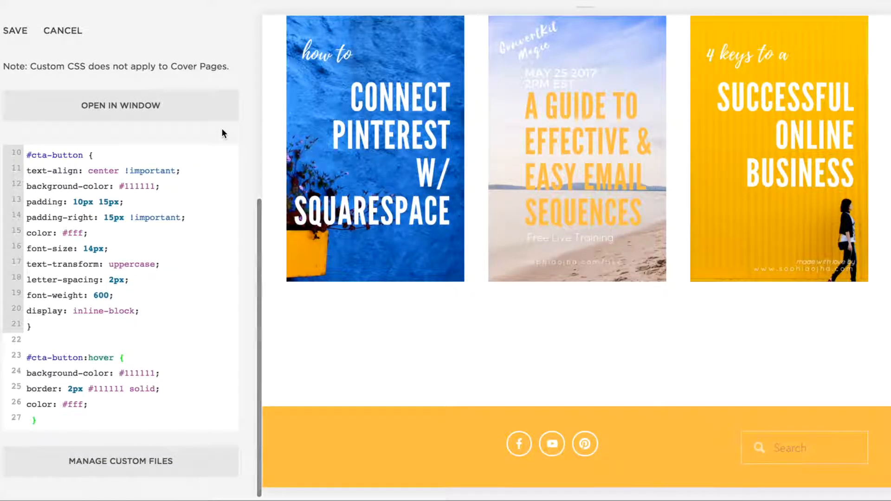
pyautogui.moveTo(156, 186); pyautogui.dragTo(122, 187)
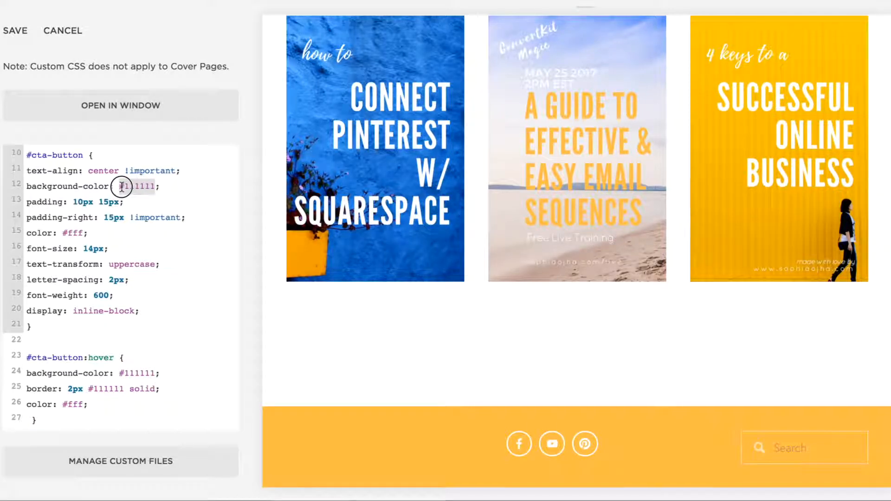
pyautogui.moveTo(157, 373); pyautogui.dragTo(89, 389)
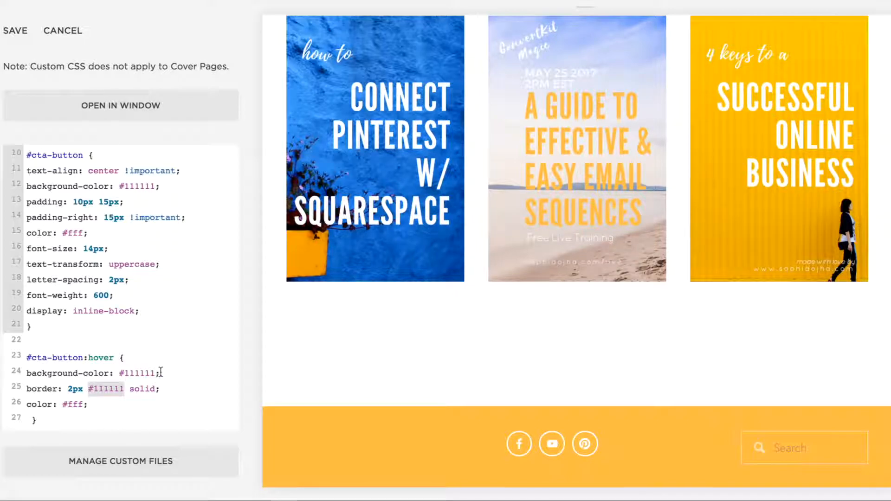
pyautogui.click(172, 339)
pyautogui.scroll(1, 173, 340)
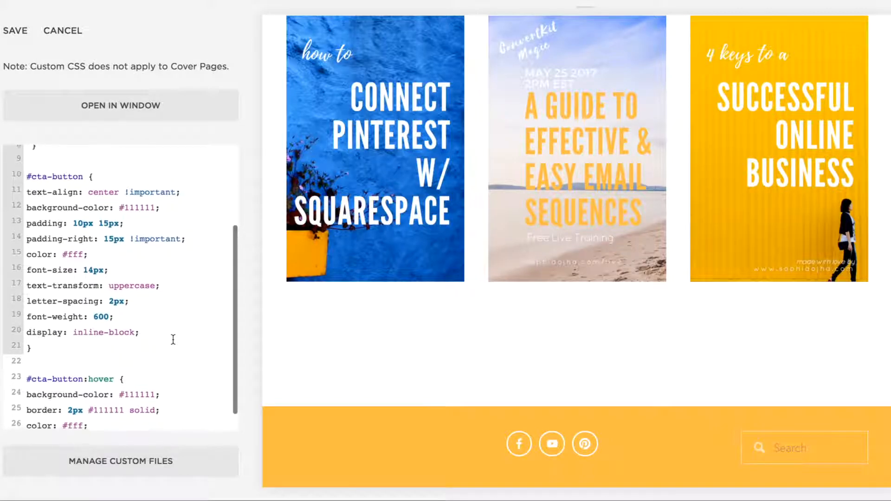
pyautogui.scroll(-2, 173, 339)
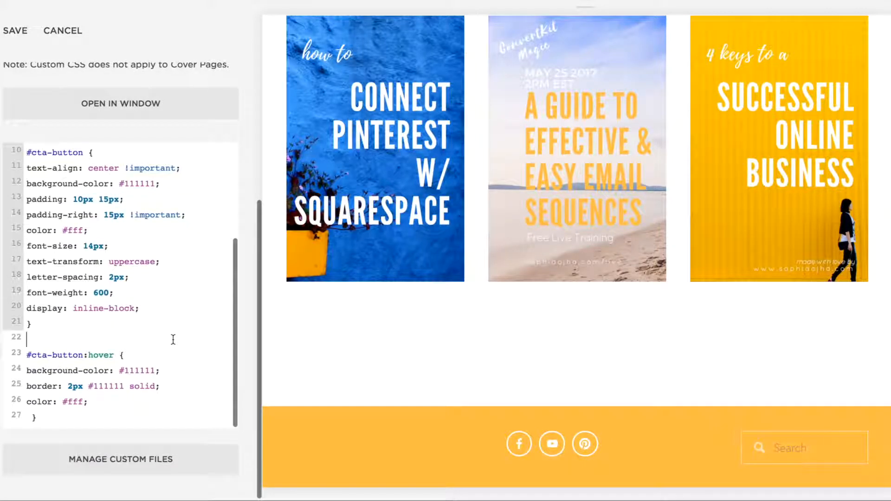
pyautogui.click(15, 30)
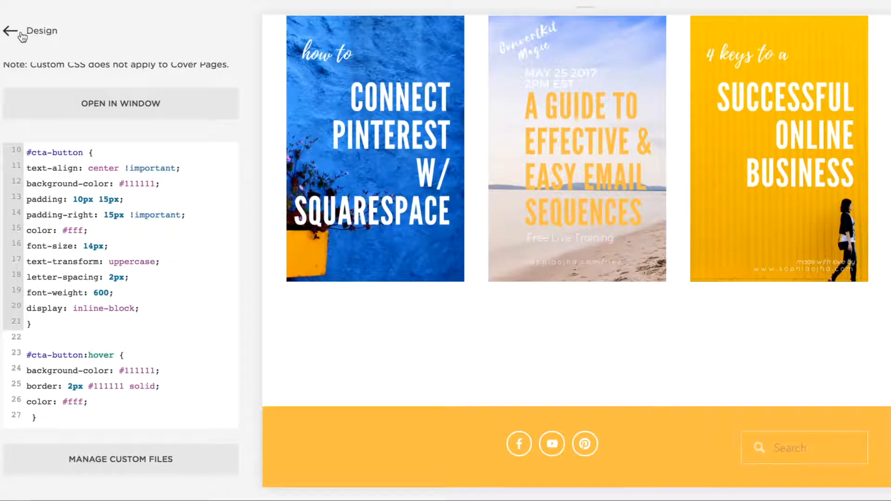
# Copy the hex code of the Button Block (Medium) button color from the site's style settings.
pyautogui.click(6, 31)
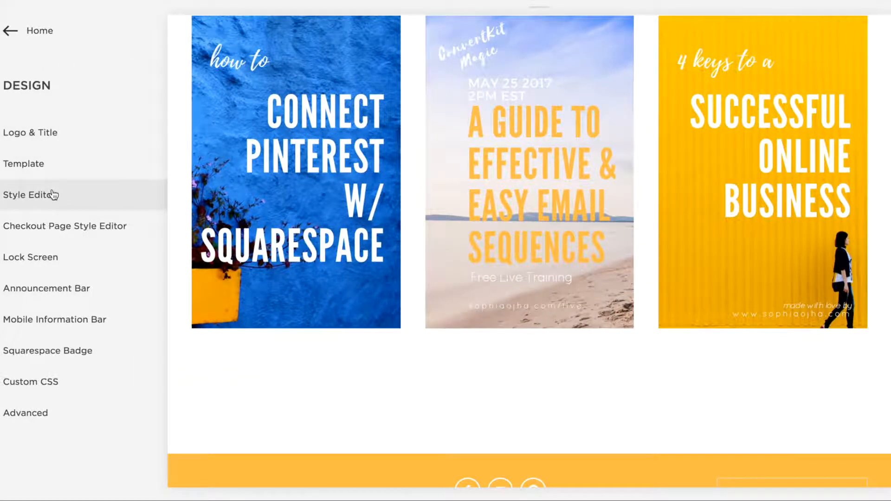
pyautogui.click(53, 194)
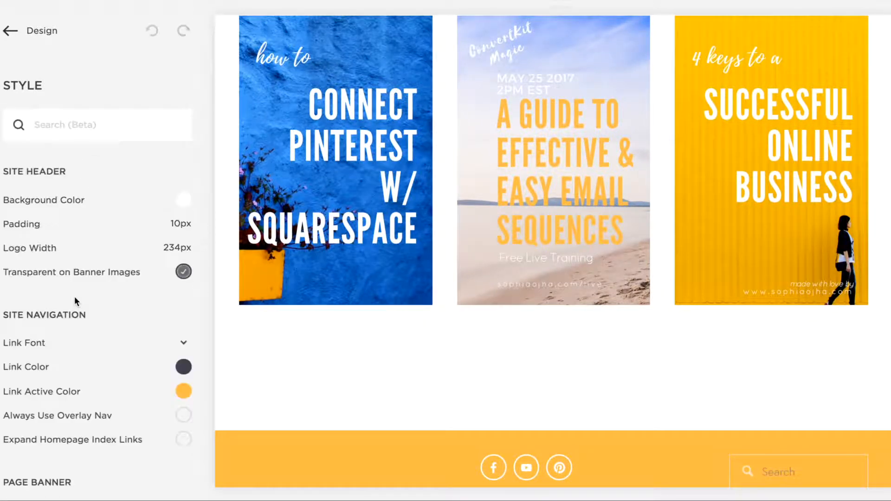
pyautogui.scroll(-1, 75, 296)
pyautogui.scroll(-12, 75, 301)
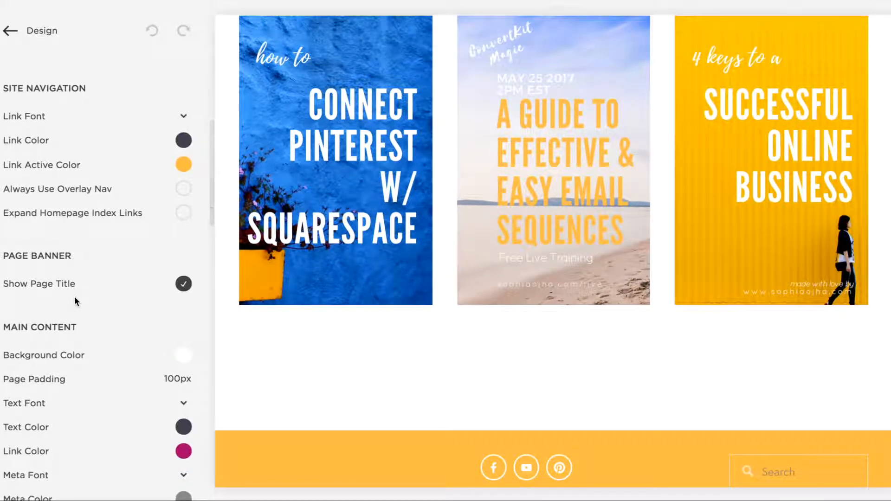
pyautogui.scroll(-10, 76, 289)
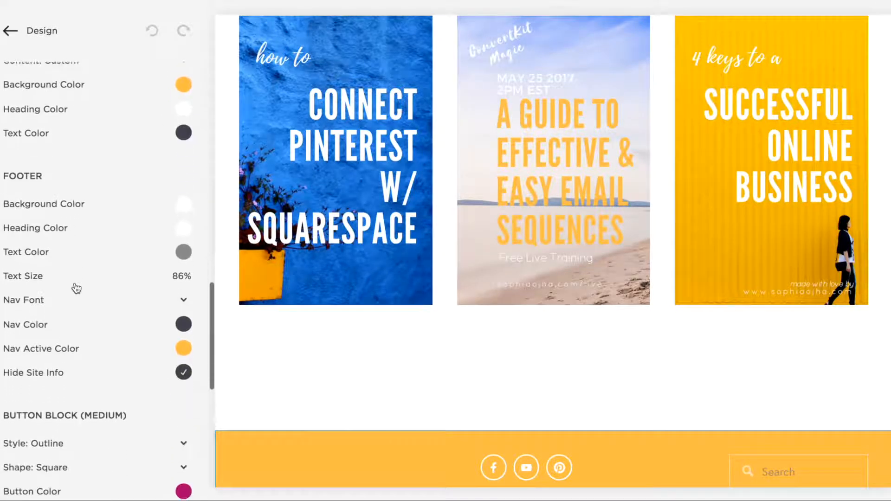
pyautogui.scroll(-3, 75, 283)
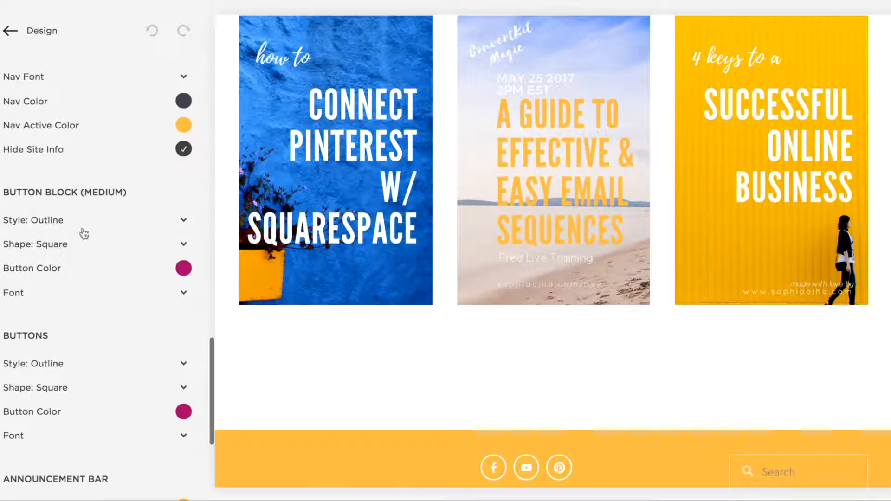
pyautogui.click(184, 269)
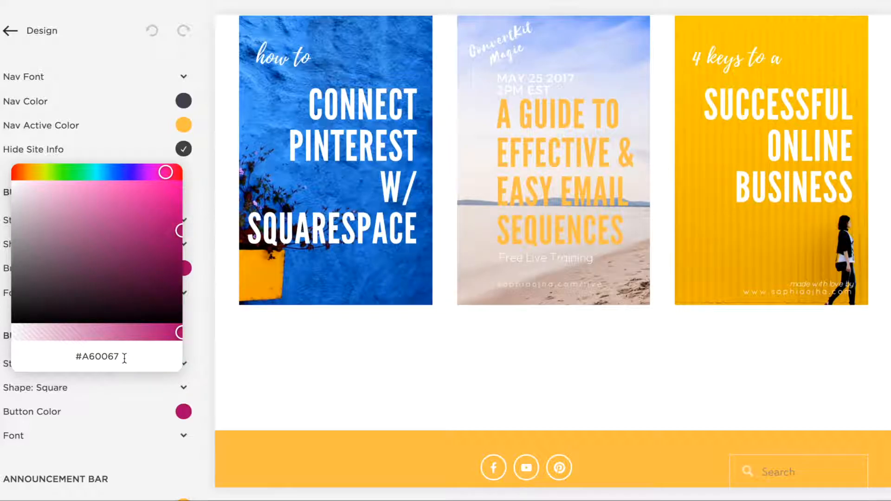
pyautogui.moveTo(123, 358); pyautogui.dragTo(61, 357)
pyautogui.hotkey('ctrl', 'c')
pyautogui.click(8, 34)
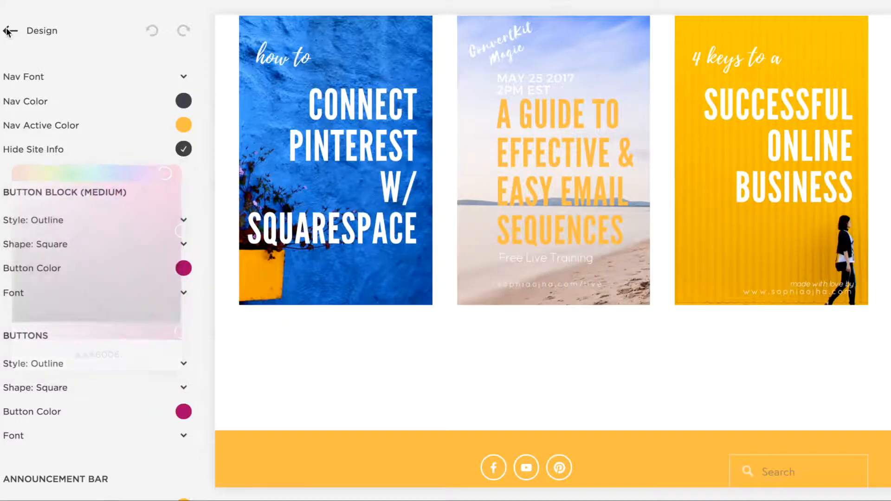
# Replace the #cta-button background color in the Custom CSS with the copied code #A60067.
pyautogui.click(7, 34)
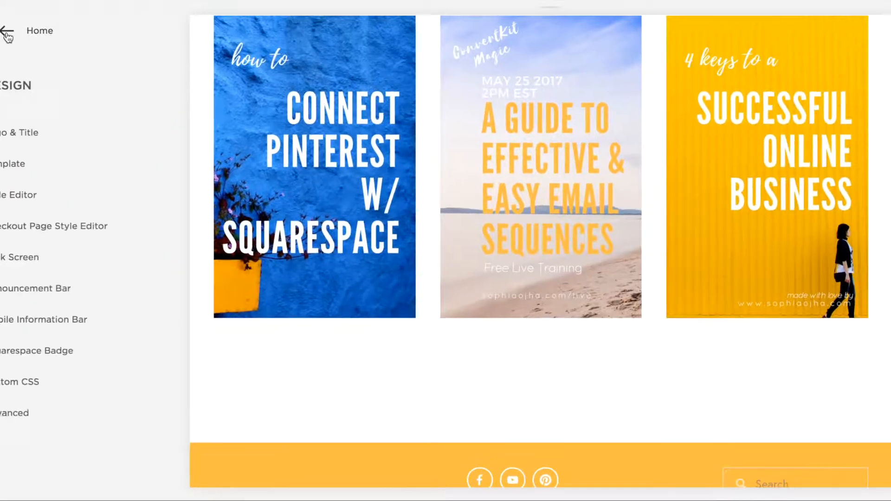
pyautogui.click(30, 381)
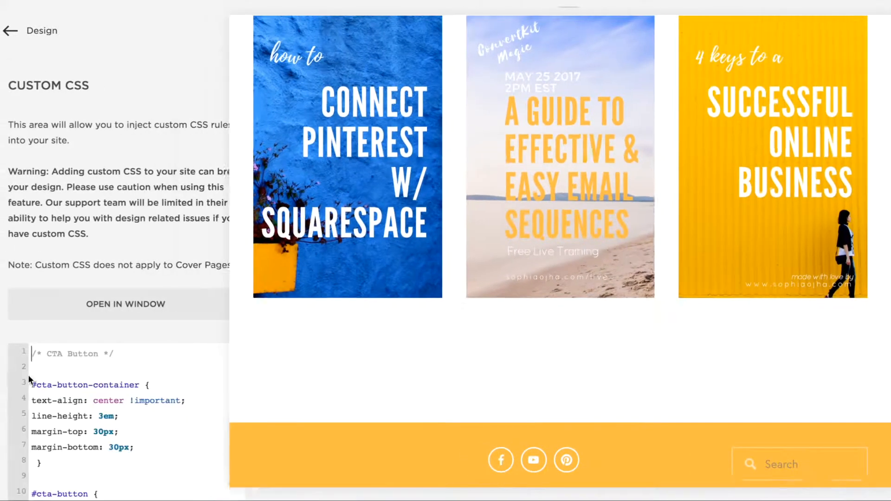
pyautogui.scroll(-2, 163, 287)
pyautogui.scroll(-3, 162, 287)
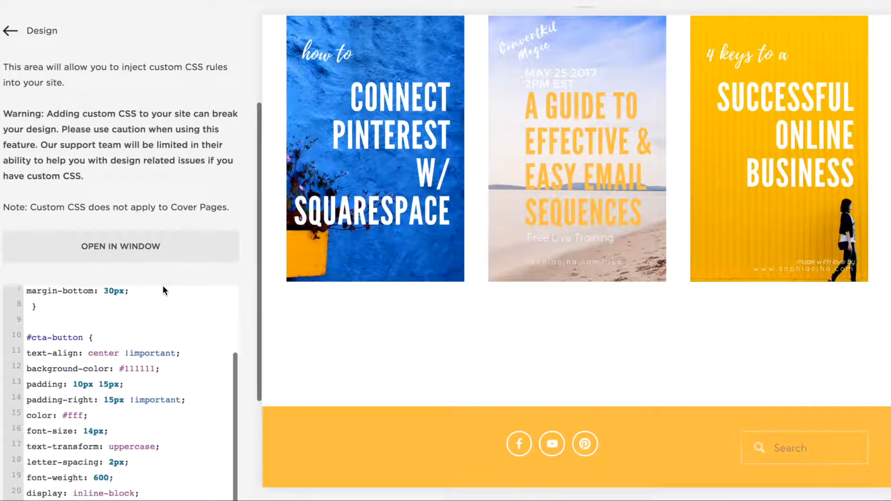
pyautogui.scroll(-3, 225, 205)
pyautogui.scroll(-2, 225, 205)
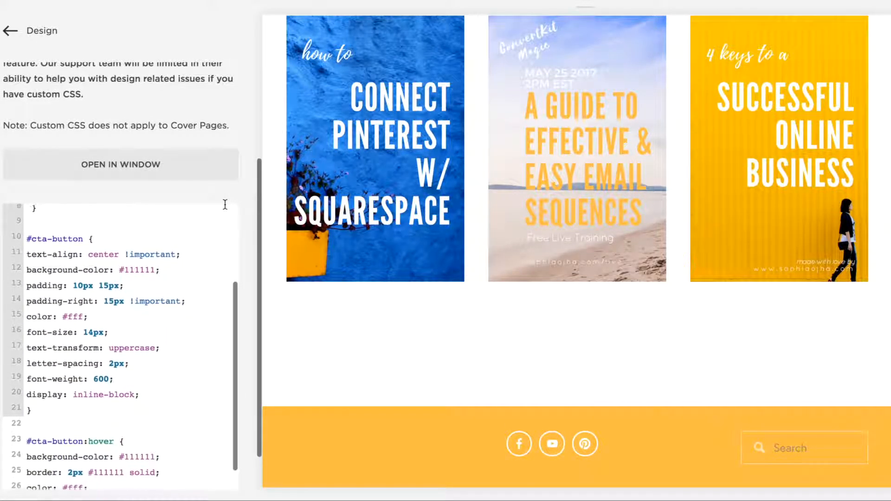
pyautogui.moveTo(155, 267); pyautogui.dragTo(127, 266)
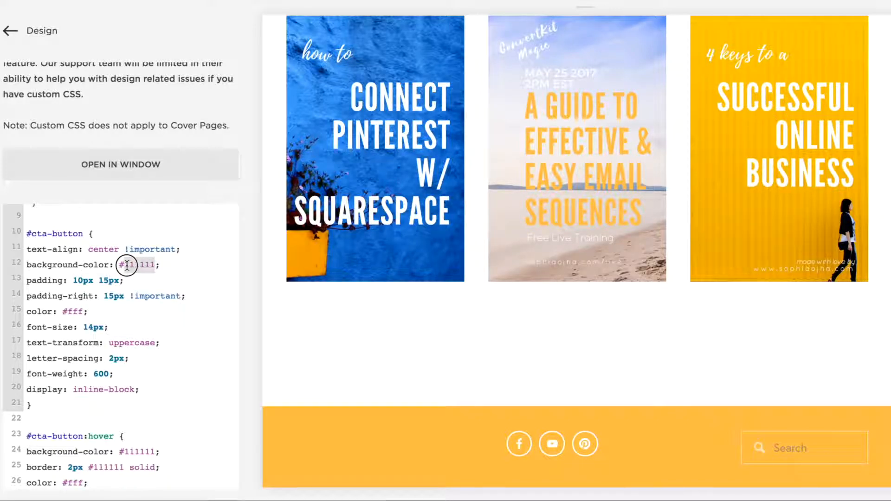
pyautogui.hotkey('ctrl', 'v')
pyautogui.click(127, 265)
pyautogui.press('BackSpace')
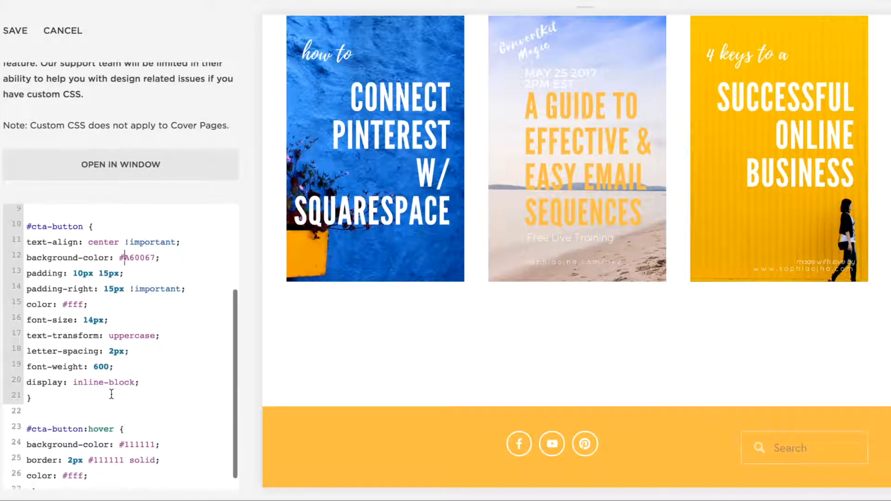
# Set the background and border colors of the #cta-button:hover rule to #A60067 and save the Custom CSS.
pyautogui.scroll(-2, 111, 394)
pyautogui.moveTo(156, 403); pyautogui.dragTo(90, 418)
pyautogui.write('#A60067')
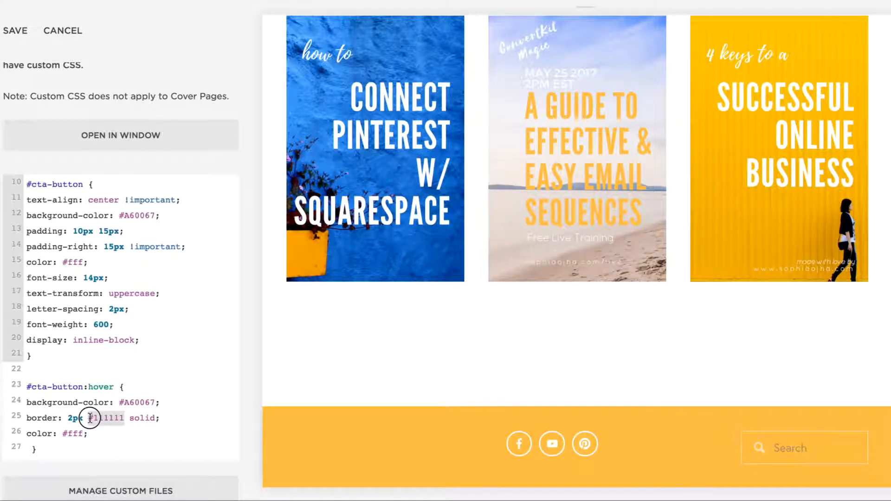
pyautogui.write('#A60067')
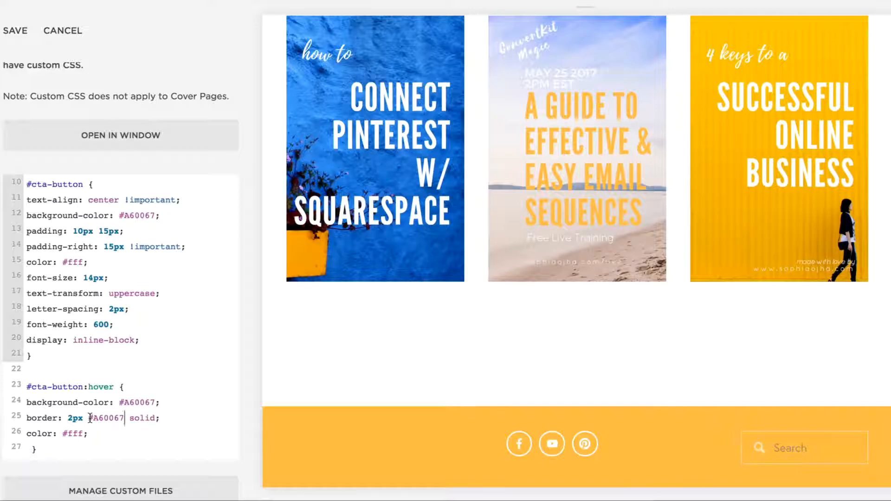
pyautogui.click(15, 32)
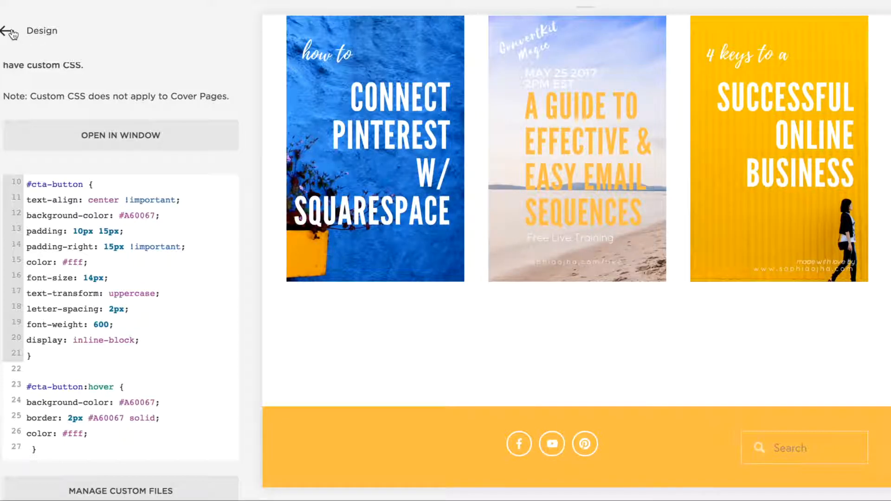
pyautogui.click(12, 31)
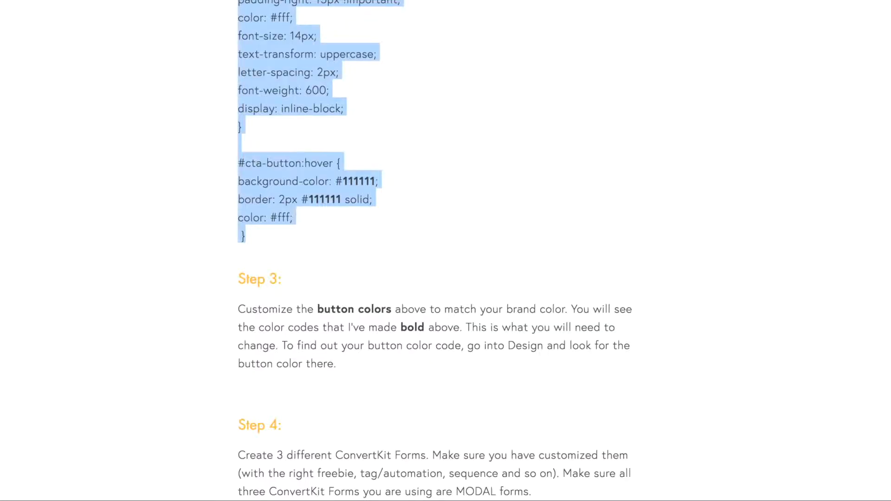
# Review Steps 3 and 4 of the blog post, covering button color customization and the three ConvertKit modal forms.
pyautogui.click(494, 224)
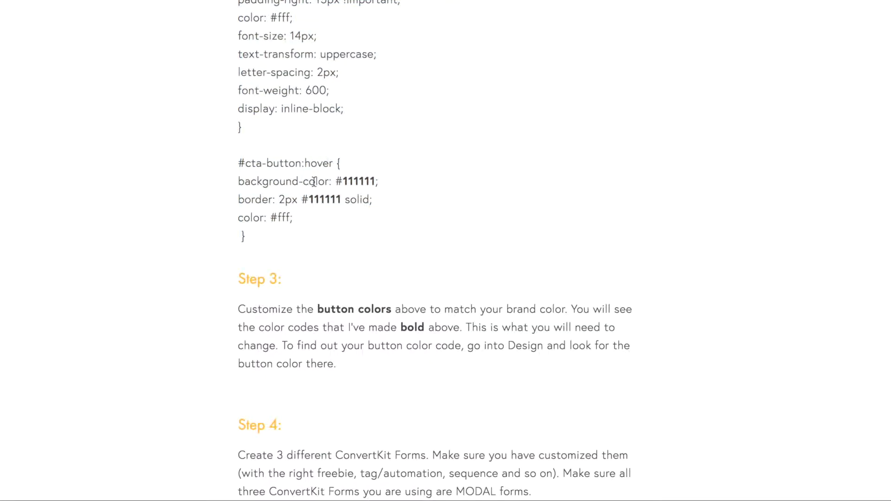
pyautogui.scroll(5, 270, 187)
pyautogui.scroll(-5, 270, 185)
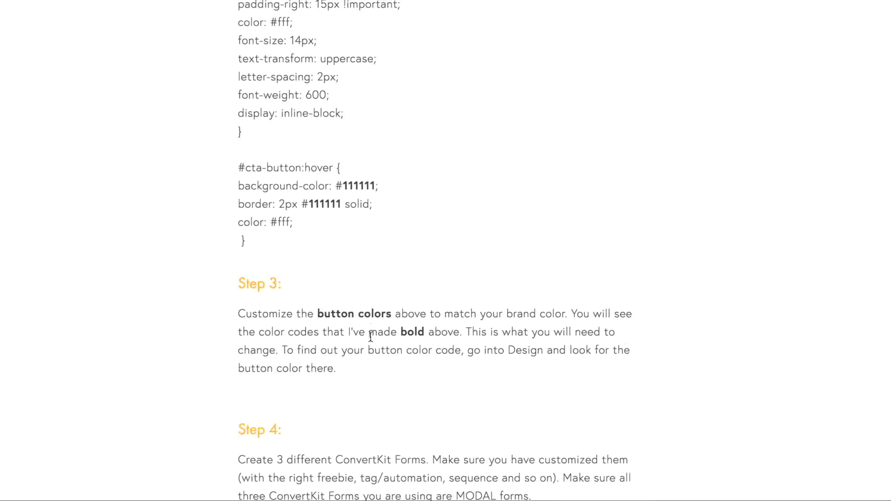
pyautogui.scroll(-4, 370, 337)
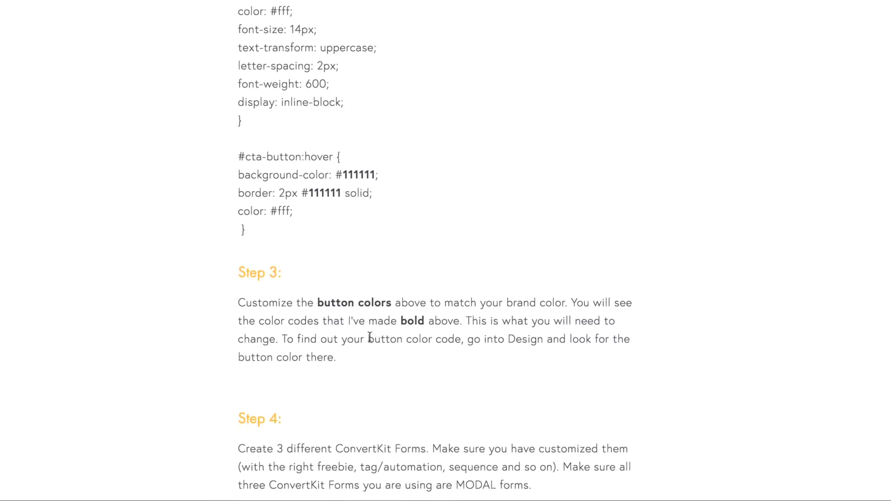
pyautogui.scroll(-3, 369, 338)
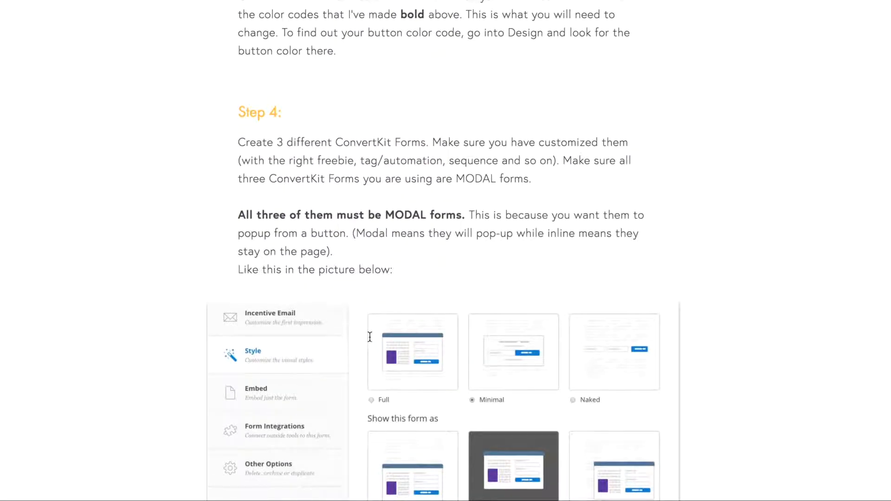
pyautogui.scroll(-1, 370, 337)
pyautogui.rightClick(370, 338)
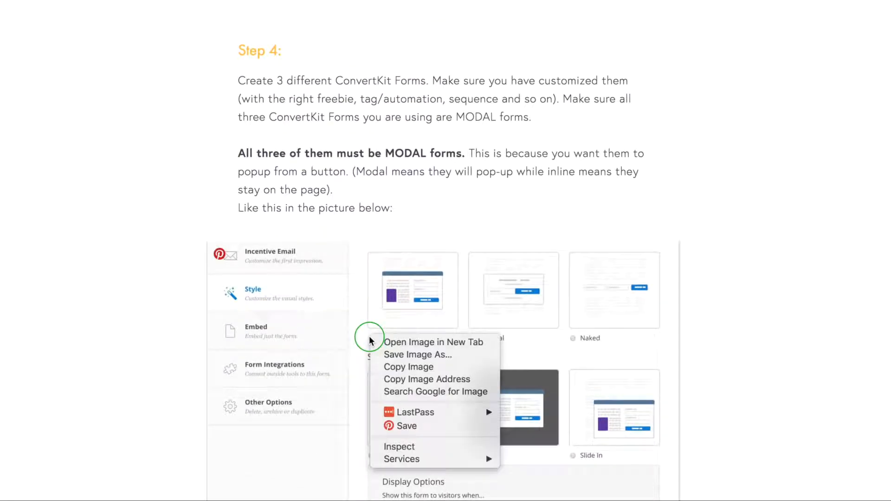
pyautogui.press('Escape')
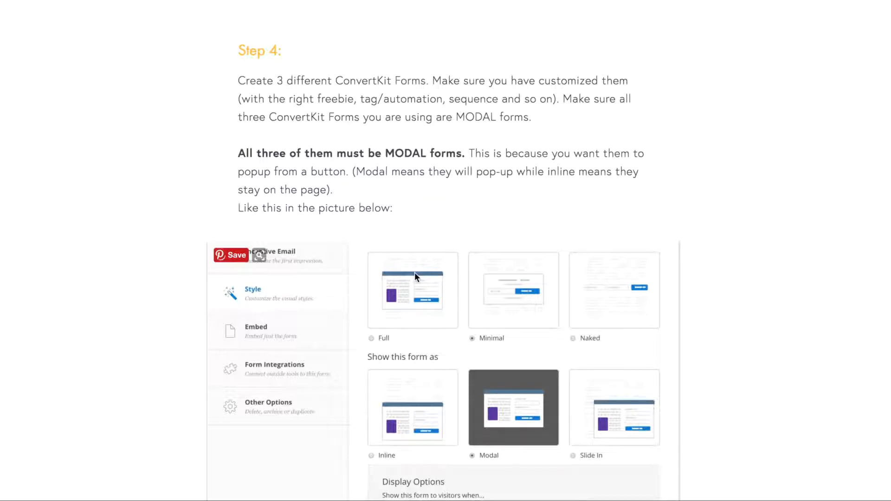
pyautogui.scroll(-1, 696, 338)
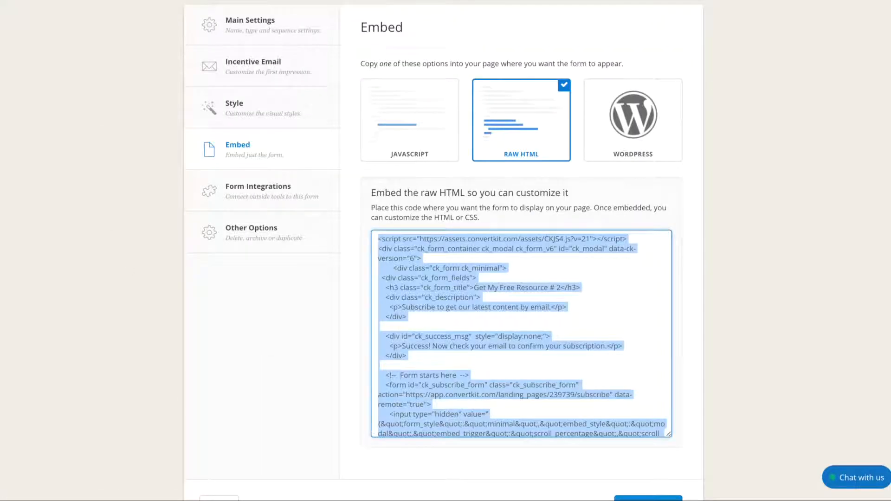
# Switch to ConvertKit and open the main settings of the Resource 2 and Resource 3 forms.
pyautogui.scroll(2, 308, 149)
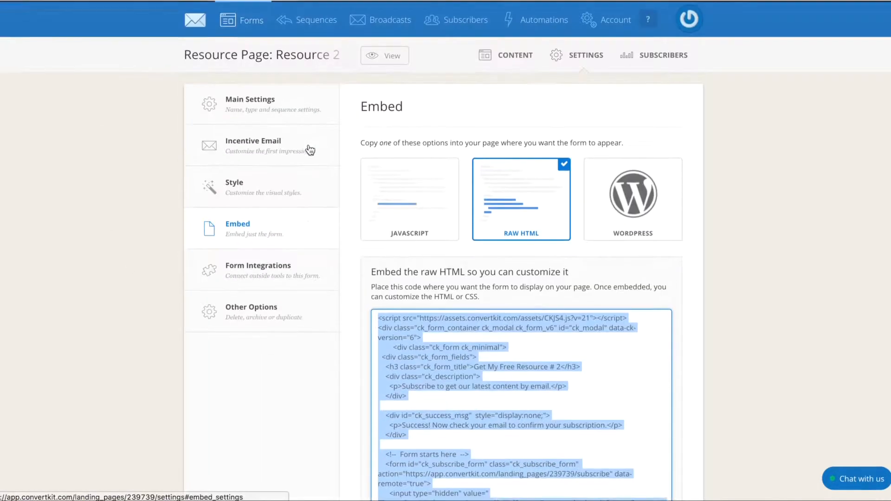
pyautogui.click(294, 109)
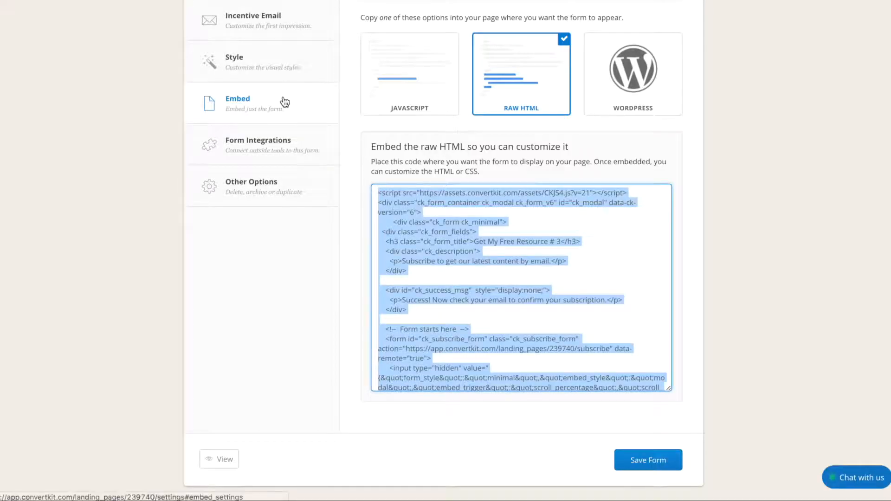
pyautogui.scroll(3, 282, 101)
pyautogui.click(284, 101)
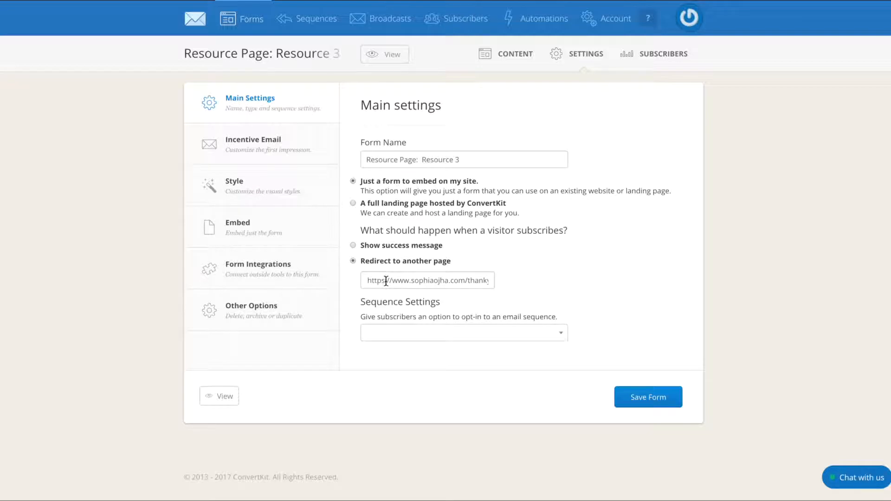
# Set the thank you page in the Resource 3 form's incentive email settings to Incentive download.
pyautogui.click(286, 156)
pyautogui.scroll(-3, 437, 419)
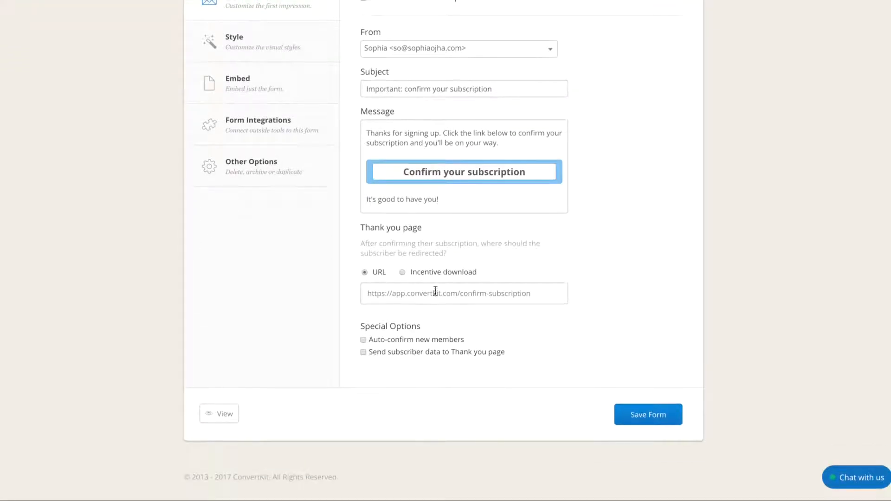
pyautogui.click(403, 272)
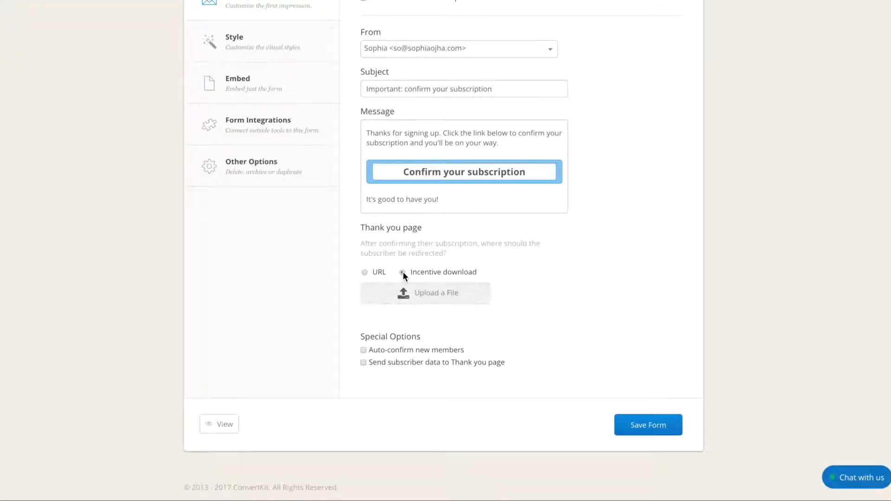
# Review the Resource 3 form's Style settings, covering the Minimal style, the Modal display type, the display options and the modal link example.
pyautogui.scroll(2, 402, 273)
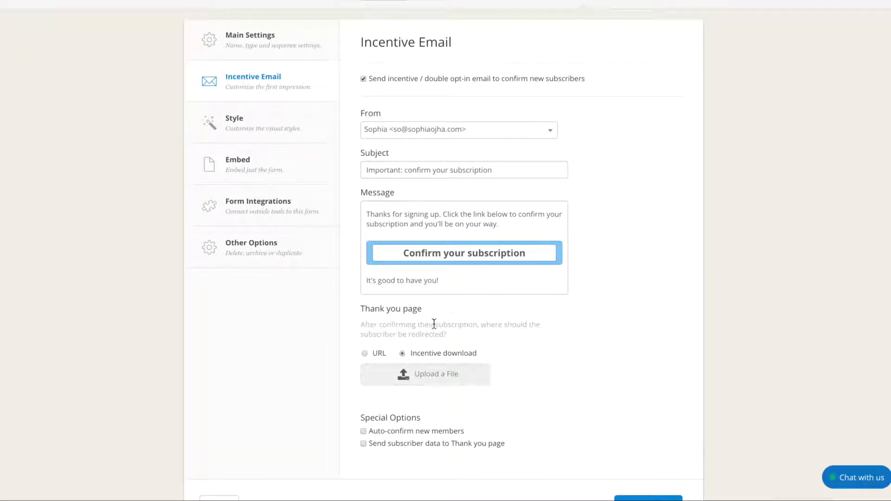
pyautogui.scroll(1, 433, 322)
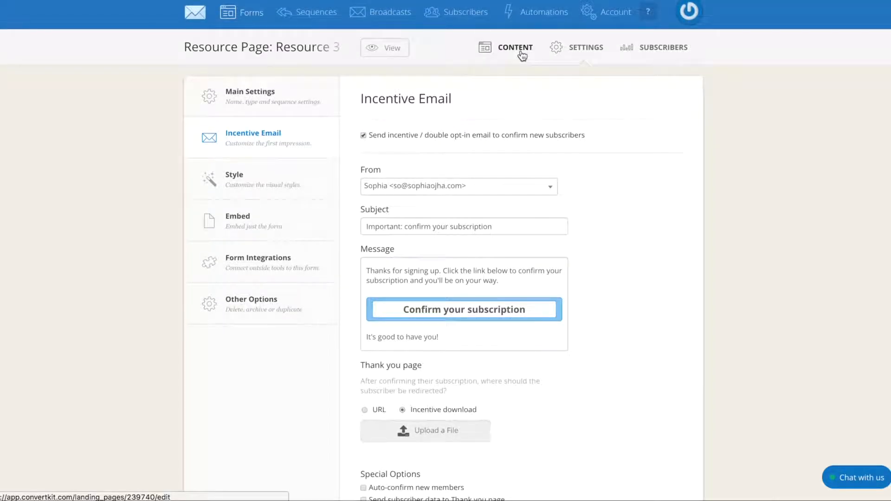
pyautogui.click(263, 190)
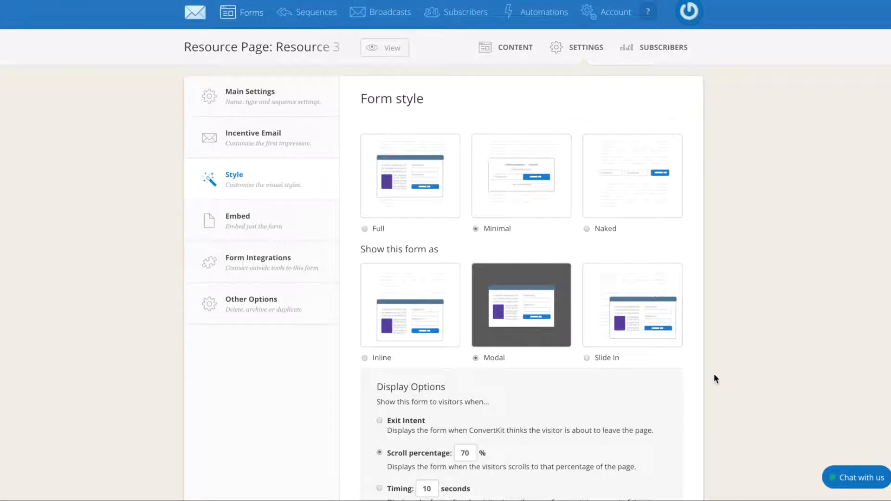
pyautogui.scroll(-1, 754, 373)
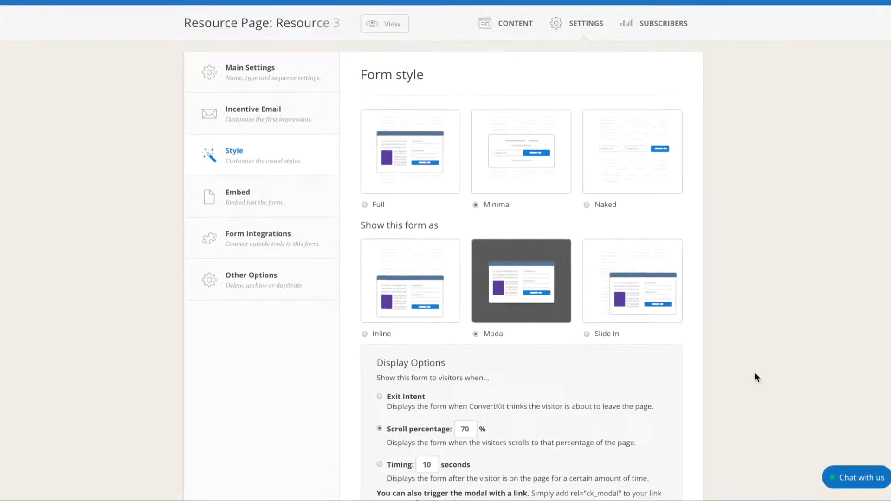
pyautogui.scroll(-2, 755, 373)
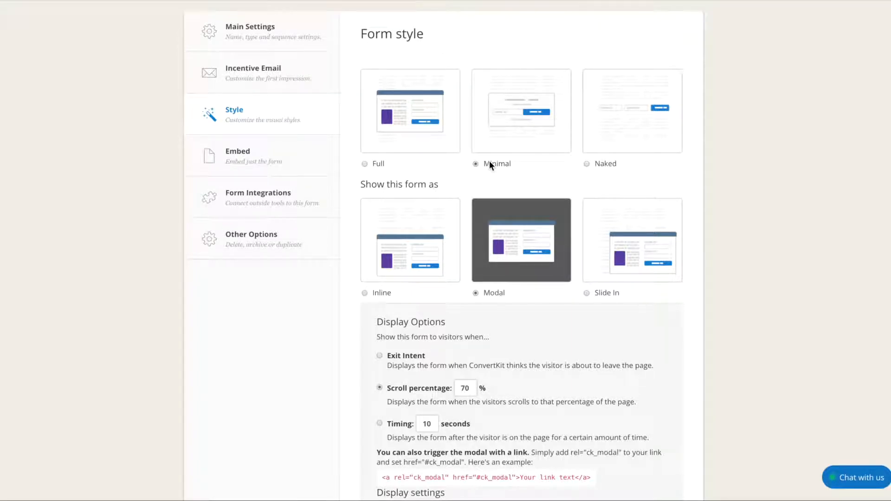
pyautogui.scroll(-1, 523, 286)
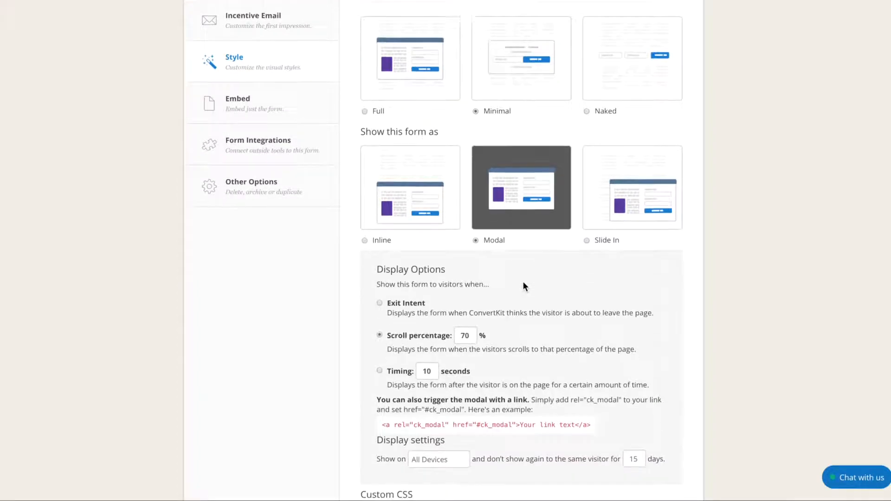
pyautogui.scroll(-3, 523, 286)
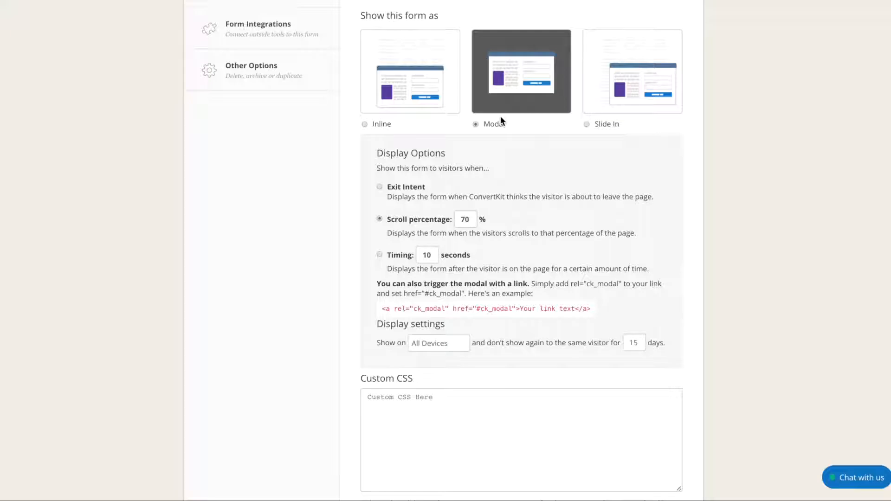
pyautogui.scroll(3, 500, 116)
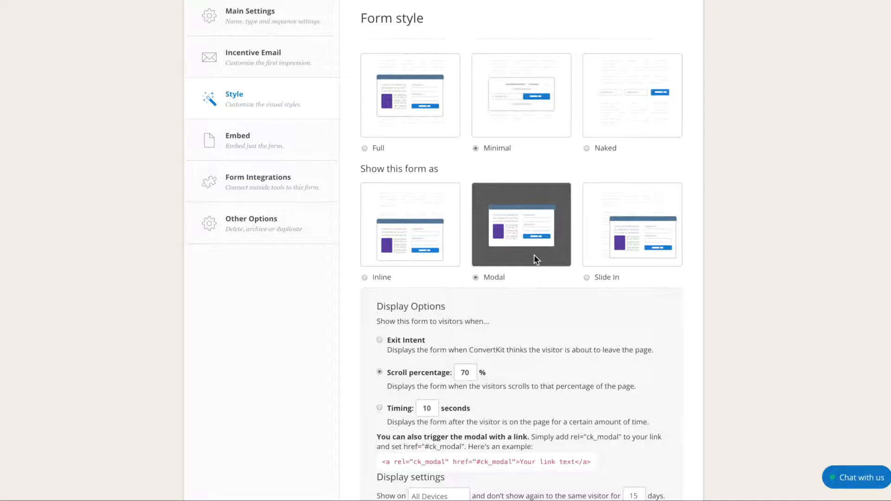
pyautogui.scroll(-3, 534, 276)
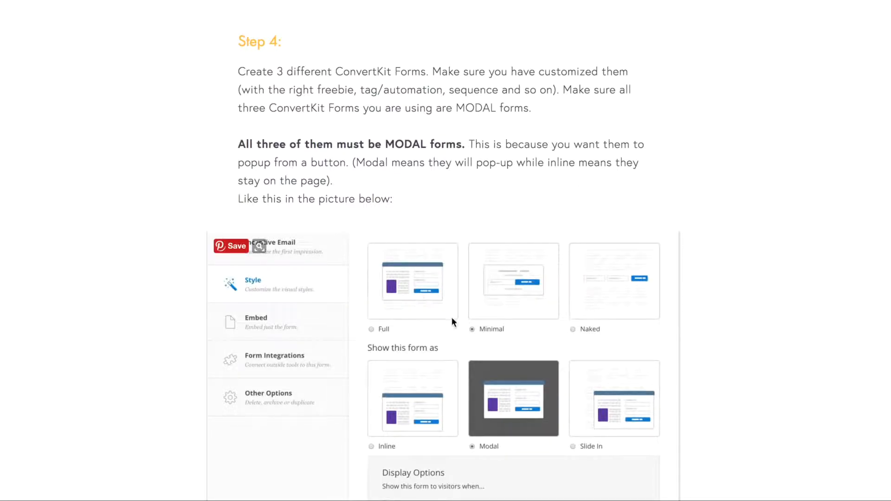
# Switch to the blog post and copy the complete download button code from Step 5.
pyautogui.scroll(-5, 659, 393)
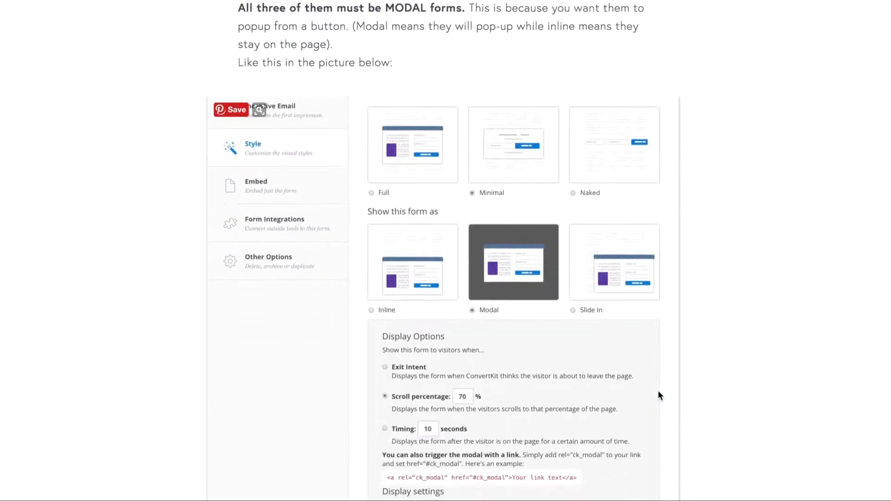
pyautogui.scroll(-5, 658, 392)
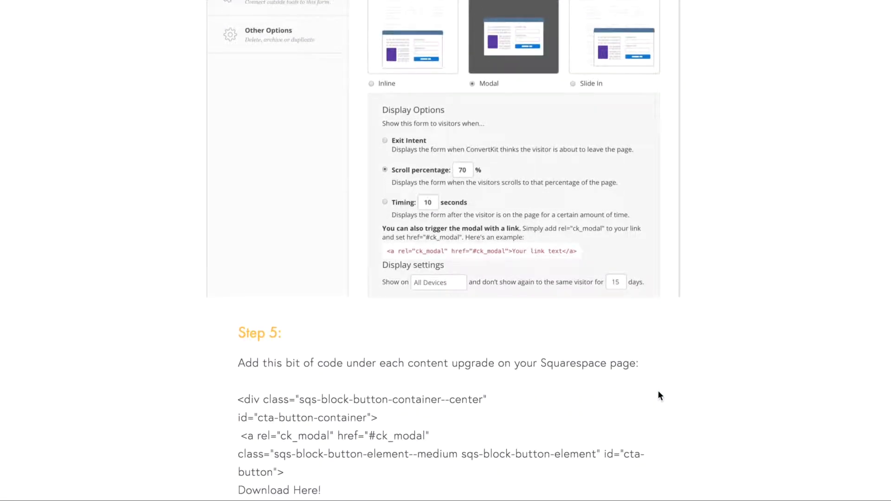
pyautogui.scroll(-2, 659, 395)
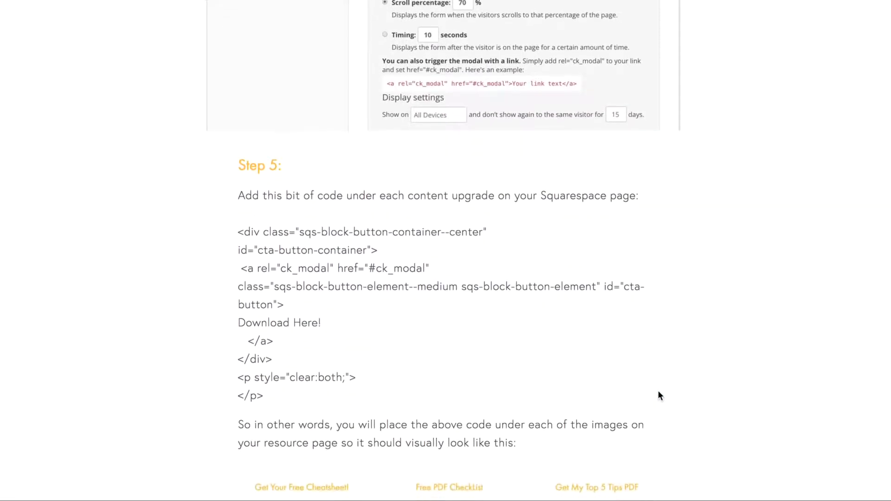
pyautogui.scroll(-2, 660, 395)
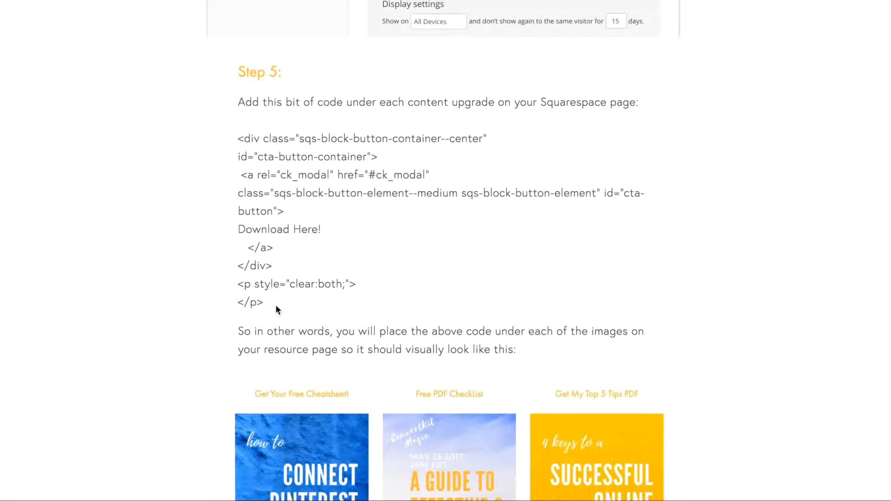
pyautogui.moveTo(264, 302); pyautogui.dragTo(238, 142)
pyautogui.hotkey('ctrl', 'c')
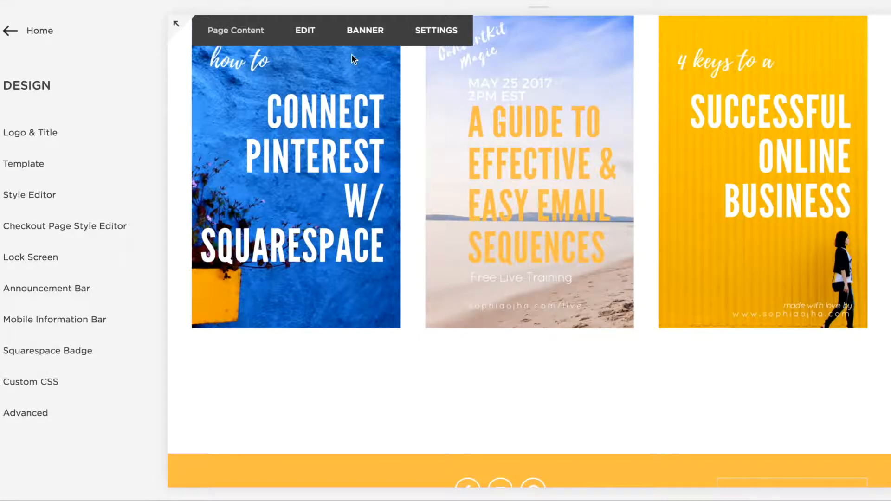
# Edit the Squarespace page content and add a code block under the Pinterest image, replacing its placeholder with the copied button code.
pyautogui.click(312, 30)
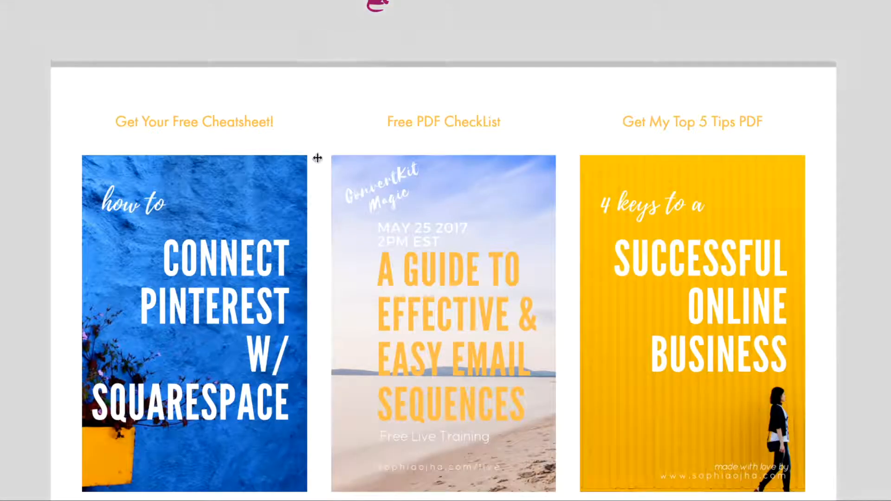
pyautogui.scroll(-4, 338, 282)
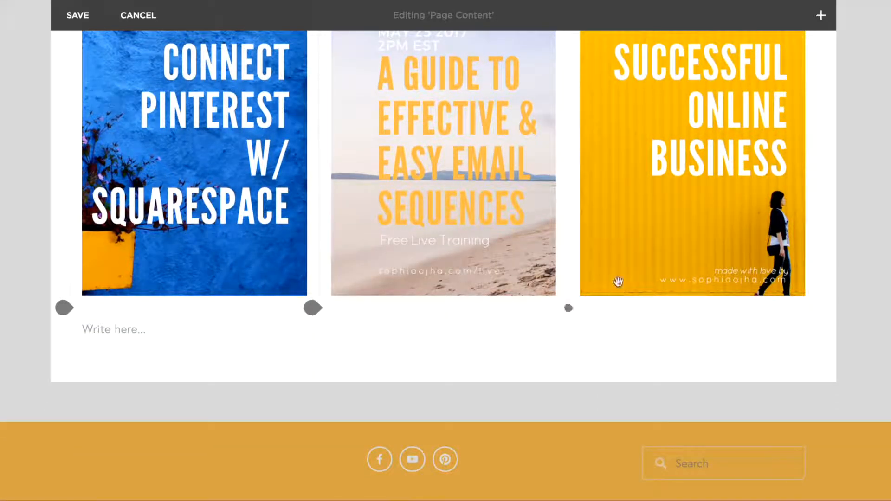
pyautogui.click(71, 309)
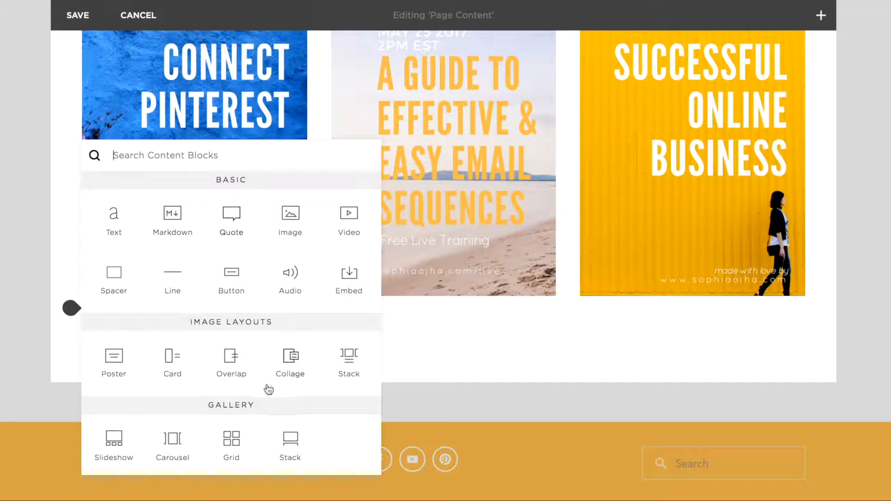
pyautogui.scroll(-5, 268, 380)
pyautogui.click(290, 375)
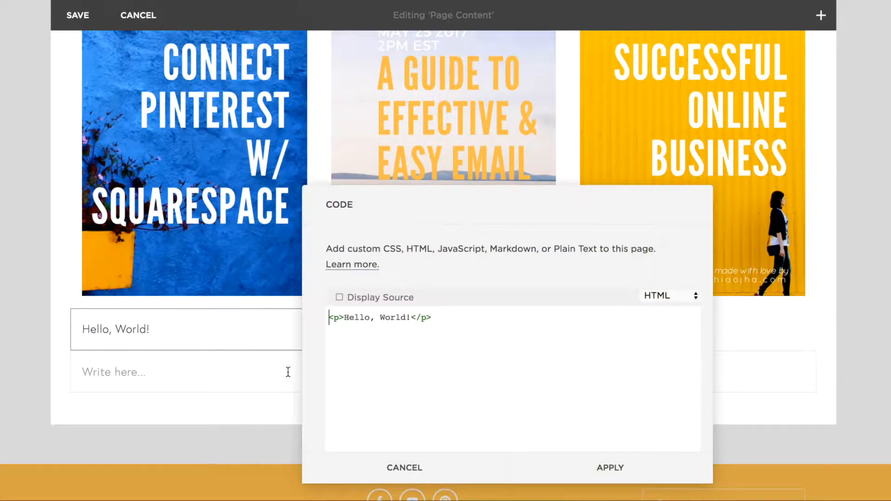
pyautogui.moveTo(432, 317); pyautogui.dragTo(328, 317)
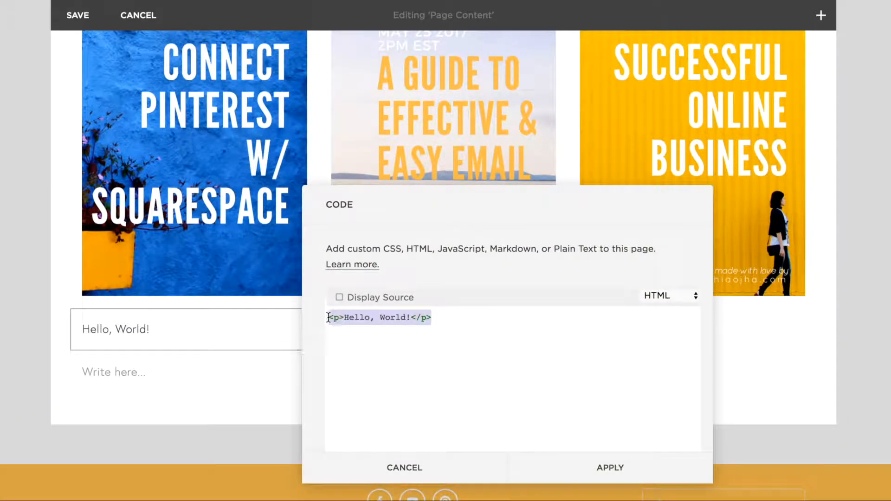
pyautogui.hotkey('ctrl', 'v')
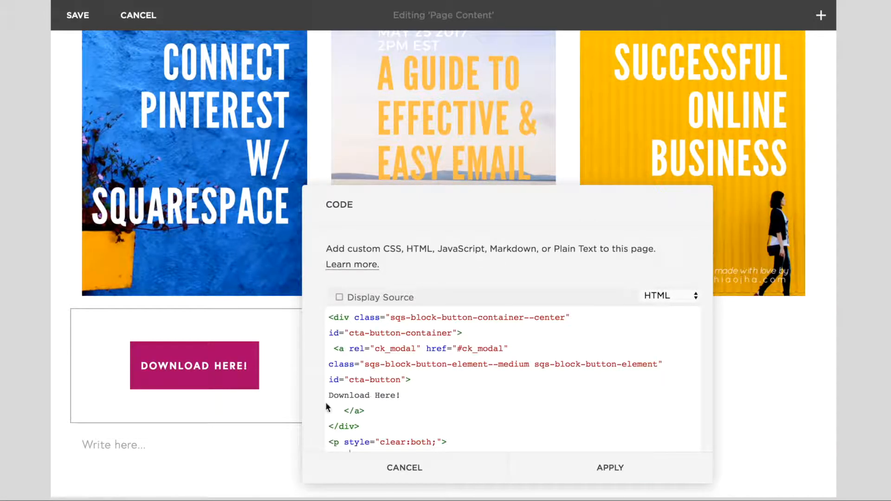
# Try the label "Sign me Up!" on the first button, set it back to "Download Here!" and apply the code block.
pyautogui.moveTo(398, 396); pyautogui.dragTo(330, 392)
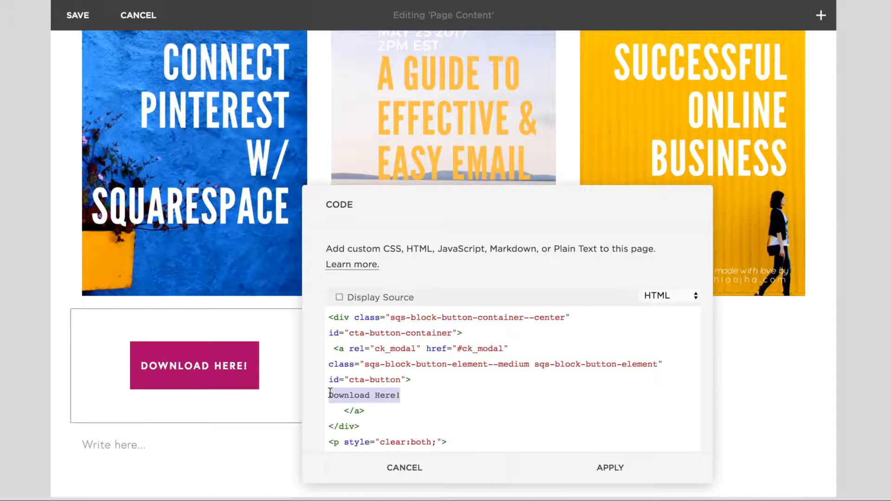
pyautogui.write('Sign me Up!')
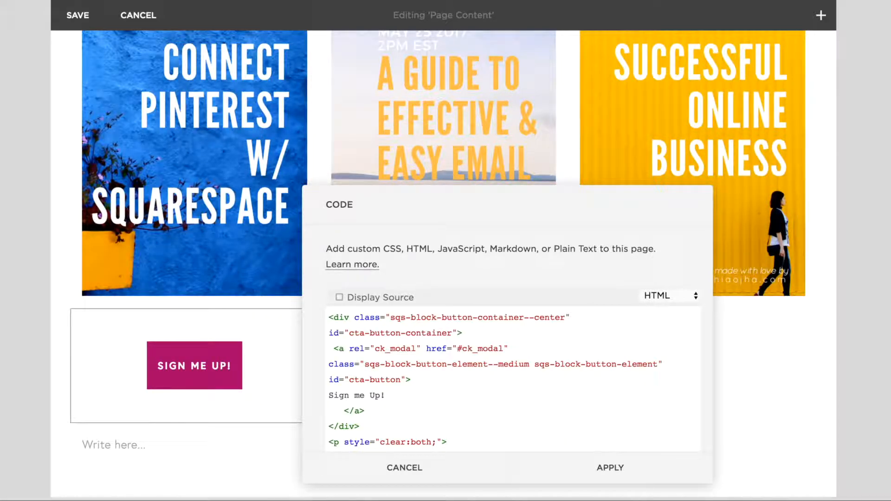
pyautogui.moveTo(389, 396); pyautogui.dragTo(331, 396)
pyautogui.write('Download Here!')
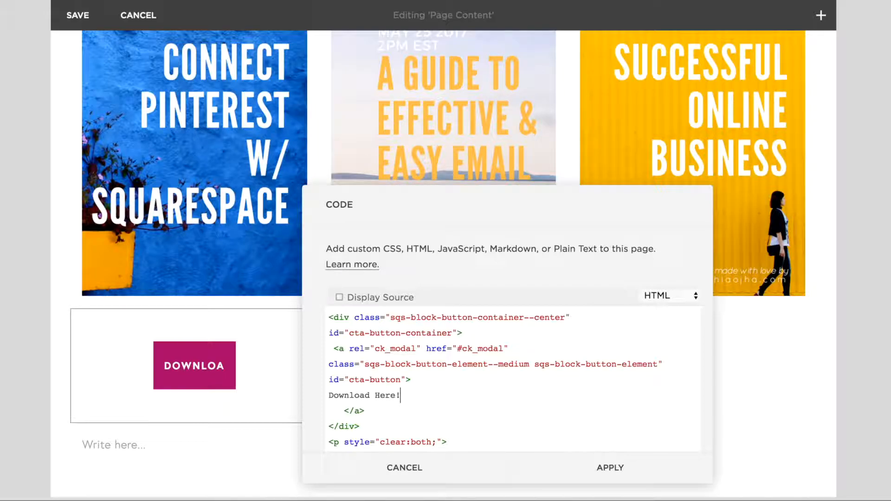
pyautogui.click(566, 472)
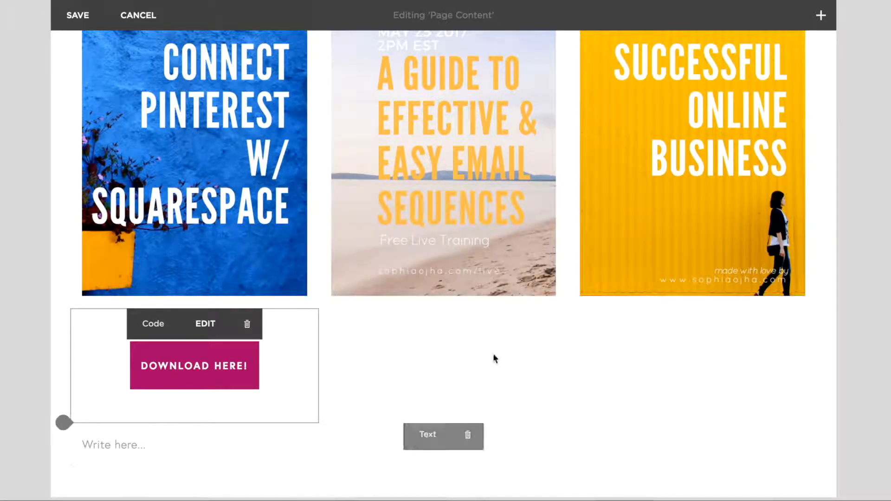
# Add a code block under the email sequences image, replace its placeholder with the copied button code and apply it.
pyautogui.click(319, 308)
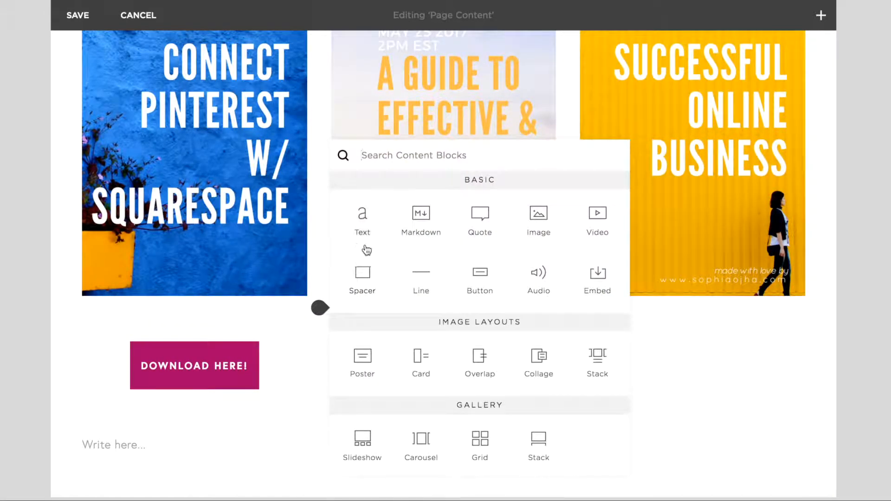
pyautogui.scroll(-4, 496, 394)
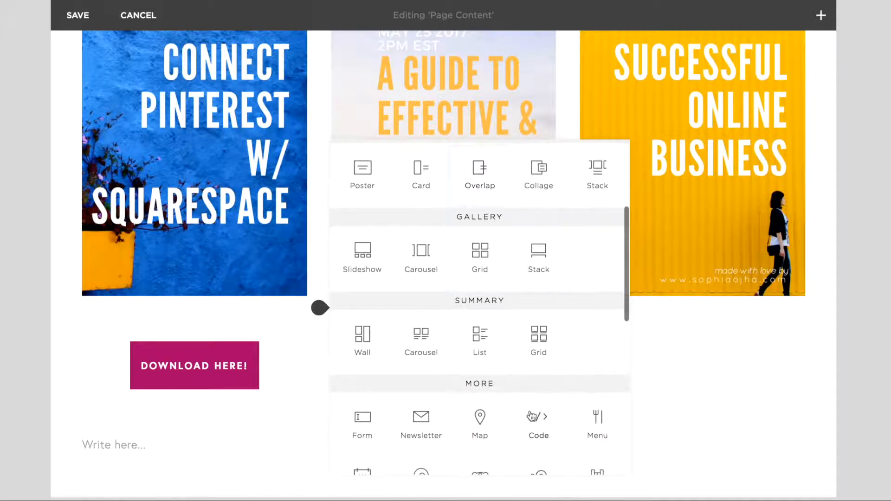
pyautogui.click(533, 416)
pyautogui.moveTo(598, 318); pyautogui.dragTo(491, 318)
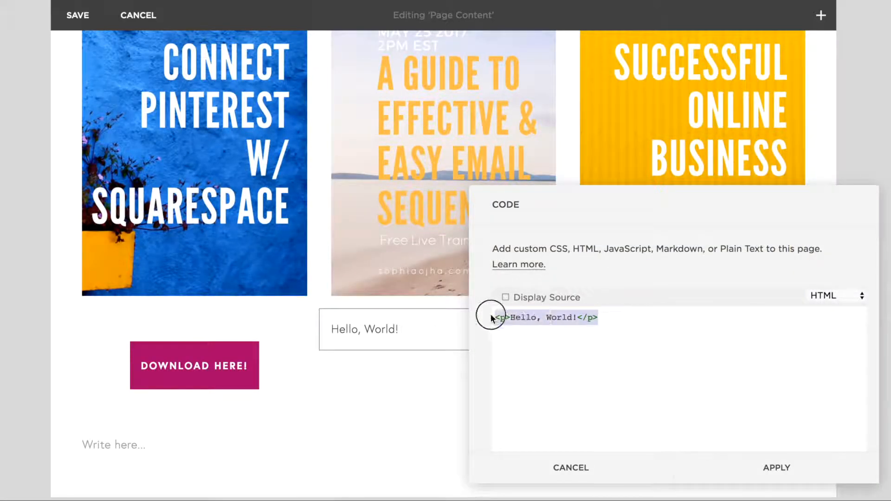
pyautogui.press('super+v')
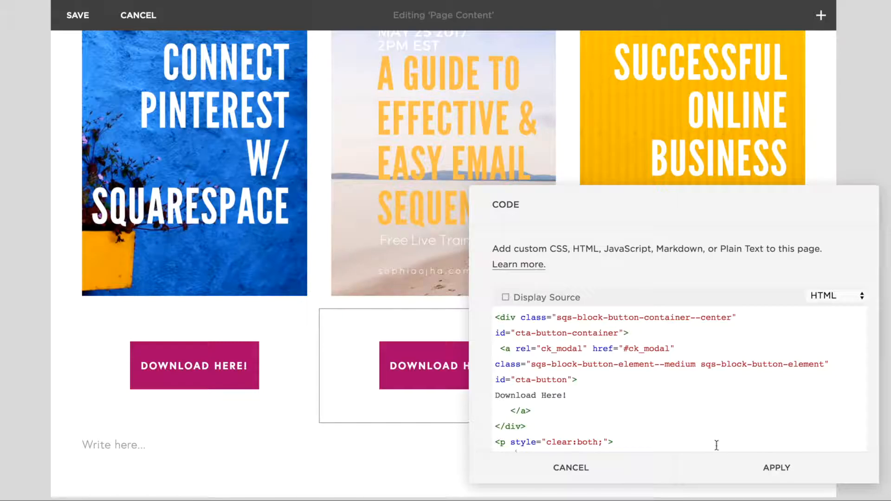
pyautogui.click(742, 465)
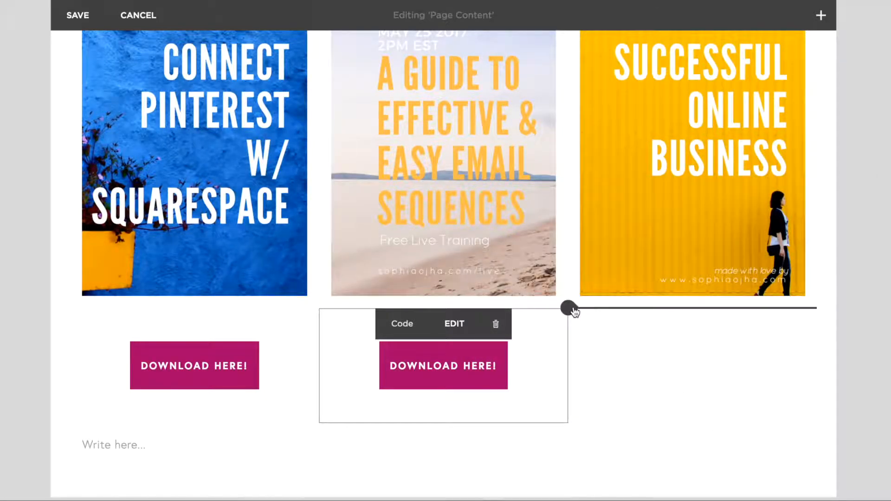
# Add a code block under the yellow online business image, replace its placeholder with the copied button code and apply it.
pyautogui.click(574, 310)
pyautogui.scroll(-3, 772, 390)
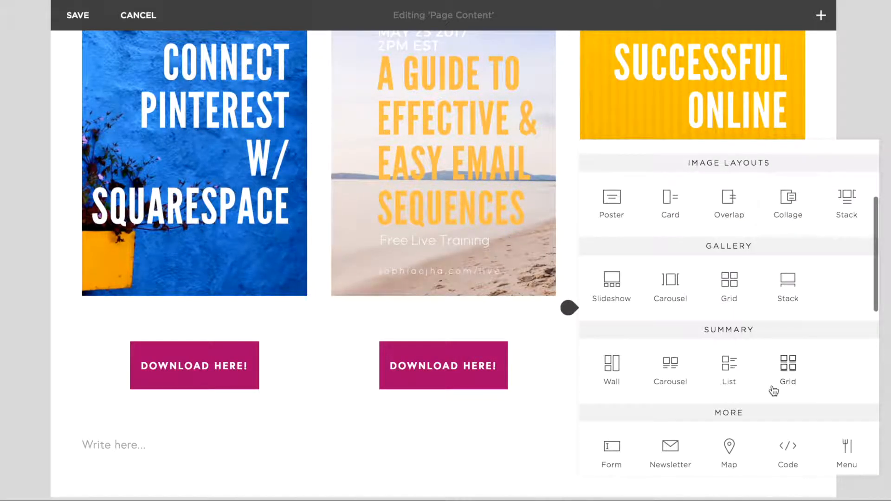
pyautogui.scroll(-1, 774, 391)
pyautogui.click(783, 412)
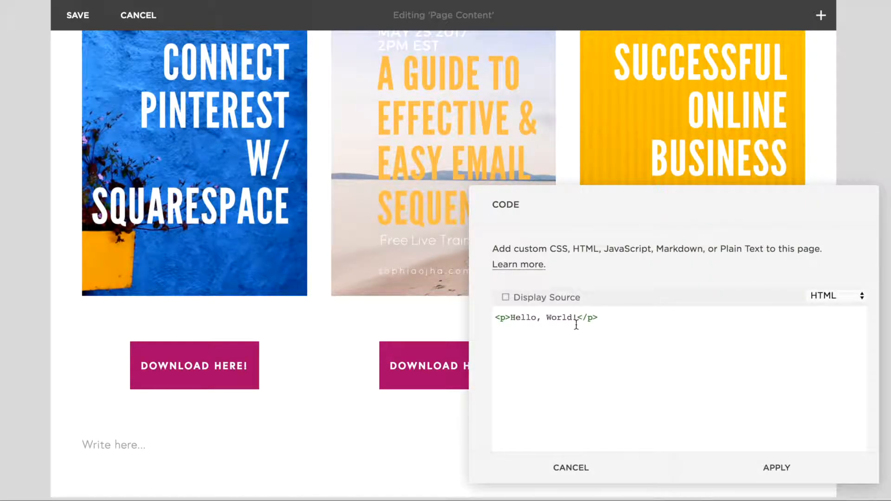
pyautogui.moveTo(599, 318); pyautogui.dragTo(497, 316)
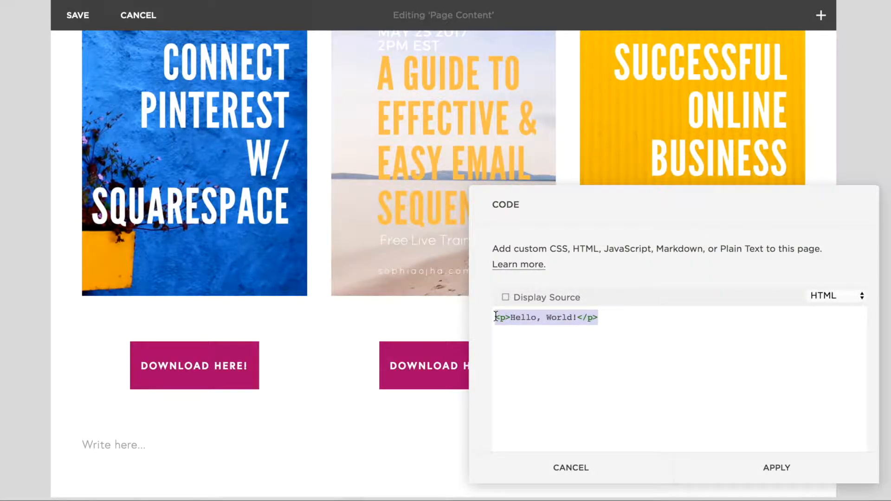
pyautogui.hotkey('ctrl', 'v')
pyautogui.click(751, 466)
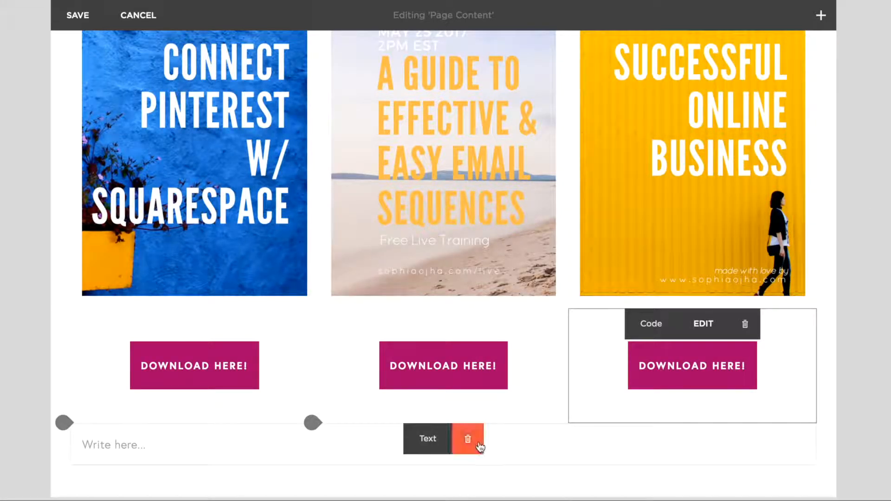
# Delete the empty text block below the three download buttons and return to Step 5 of the blog post.
pyautogui.click(479, 447)
pyautogui.click(517, 482)
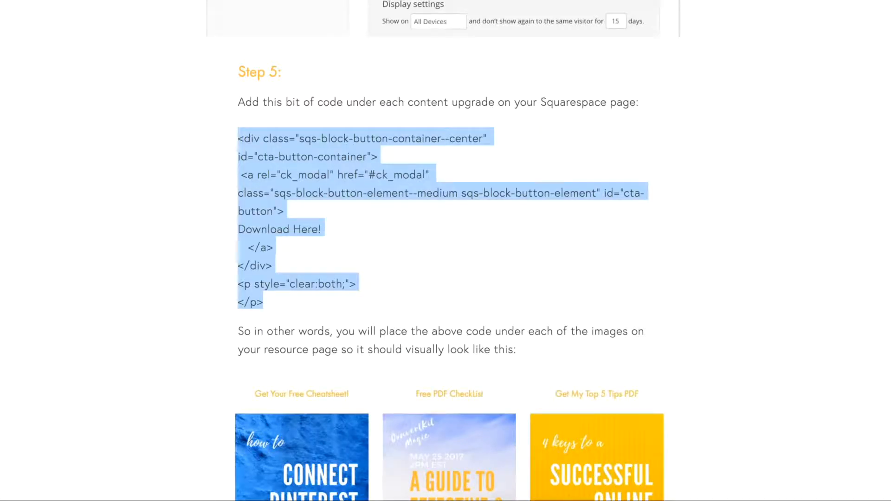
pyautogui.click(630, 289)
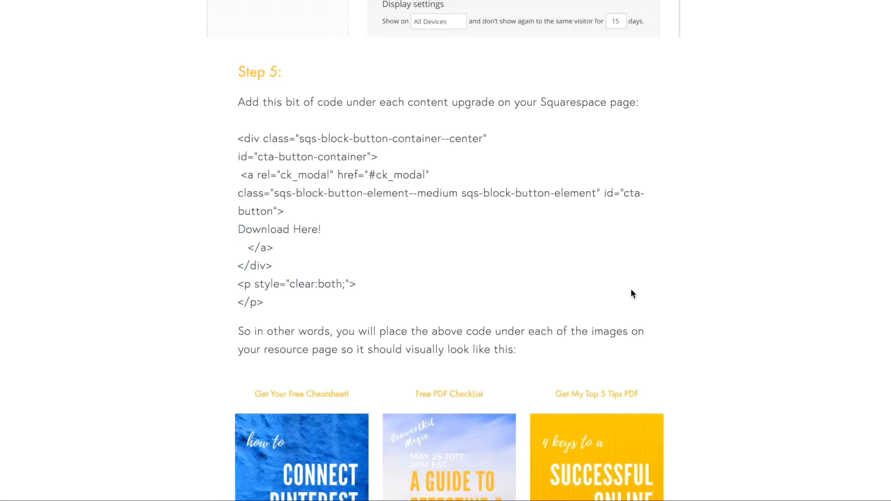
# Read the blog post from Step 5 through Step 6.1 and compare it with the three download buttons on the resource page.
pyautogui.scroll(-6, 630, 289)
pyautogui.scroll(-2, 631, 289)
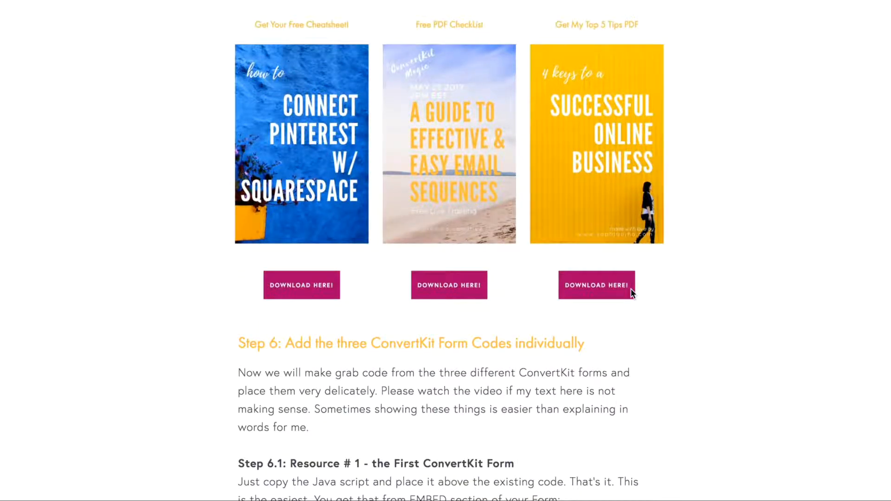
pyautogui.scroll(-5, 668, 356)
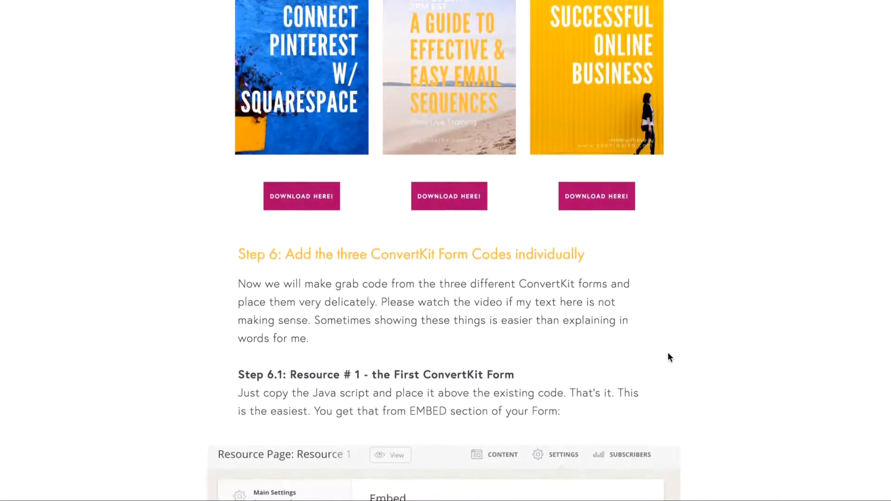
pyautogui.scroll(-4, 668, 356)
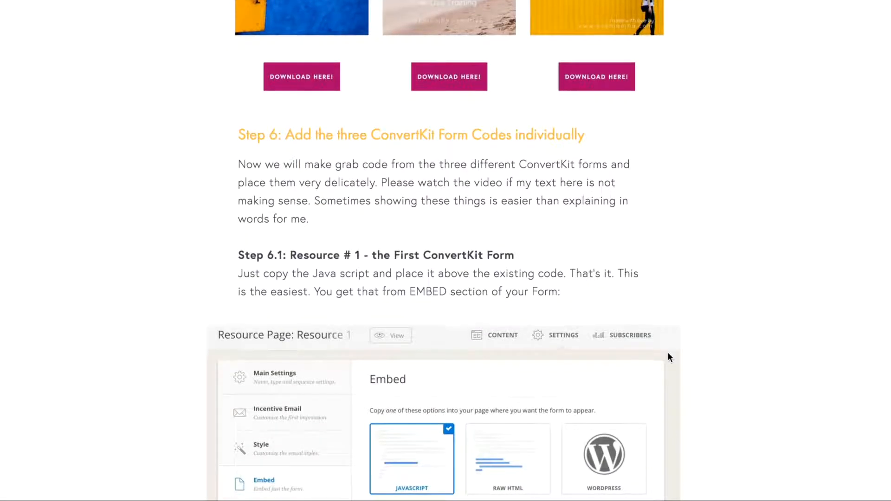
pyautogui.scroll(-2, 668, 356)
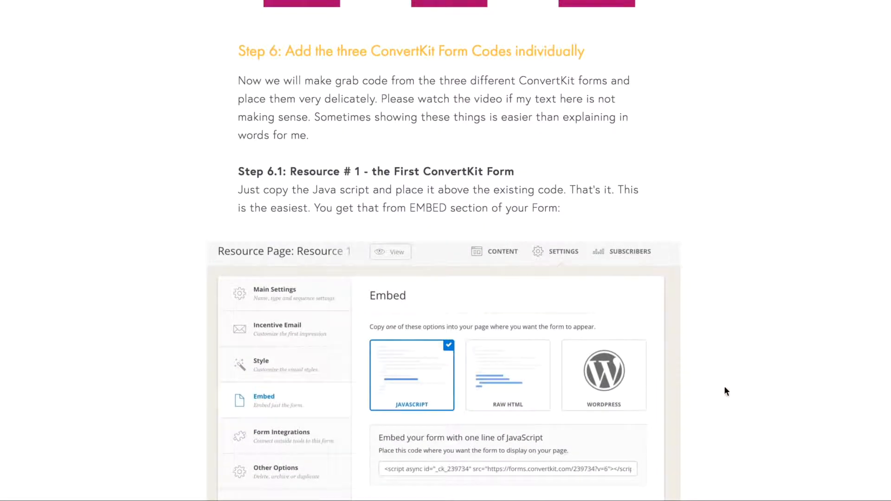
pyautogui.scroll(-1, 726, 391)
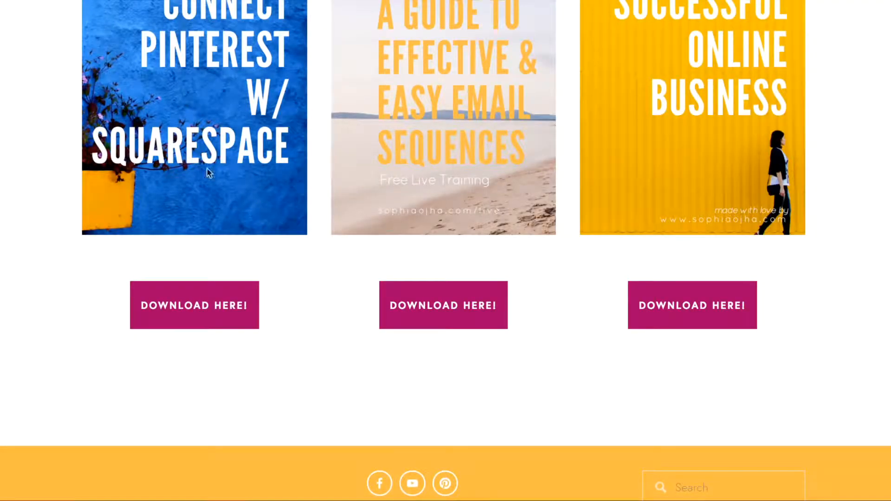
pyautogui.scroll(3, 185, 218)
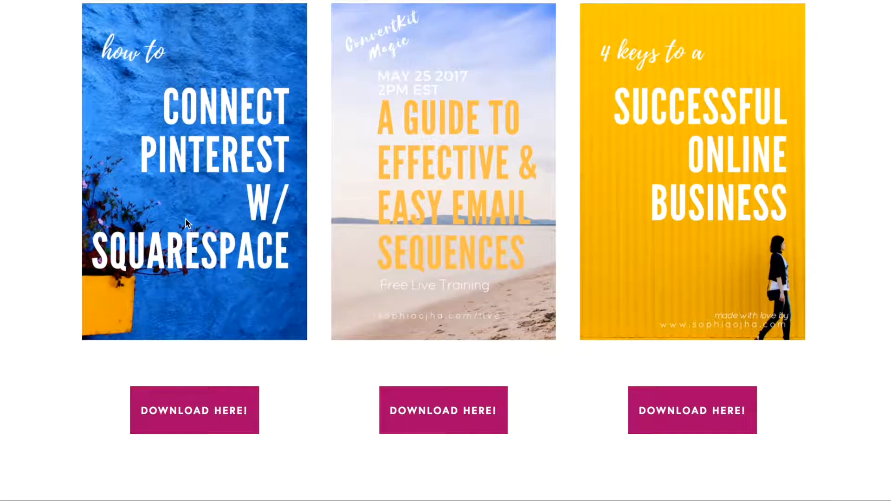
pyautogui.scroll(-1, 185, 218)
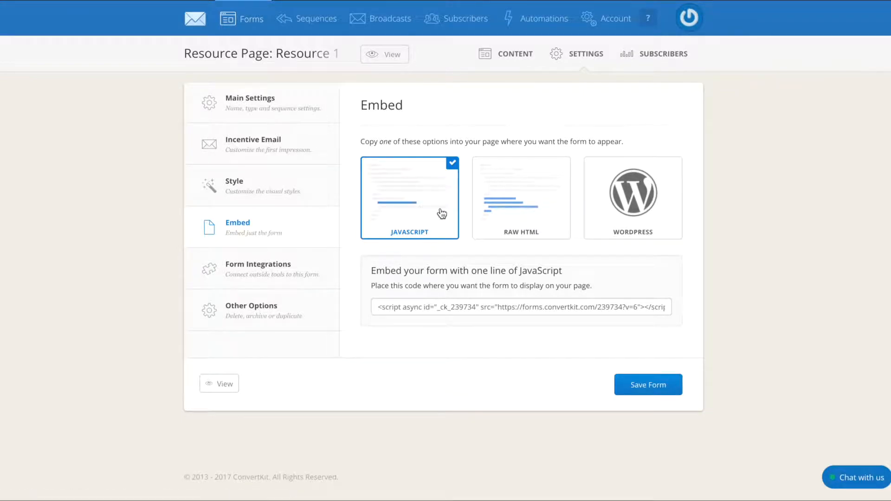
# Copy the JavaScript embed line of the Resource 1 form, paste it above the first download button's code and apply the block.
pyautogui.click(412, 311)
pyautogui.hotkey('ctrl', 'c')
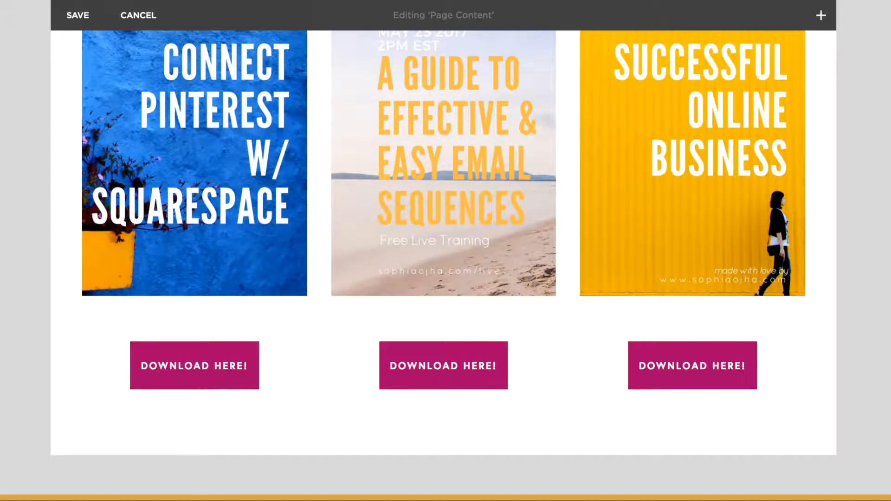
pyautogui.moveTo(151, 389)
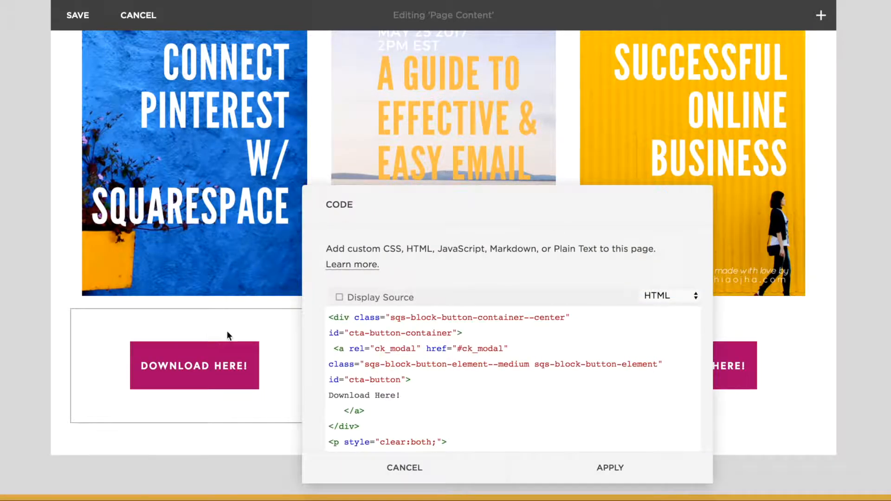
pyautogui.press('Return')
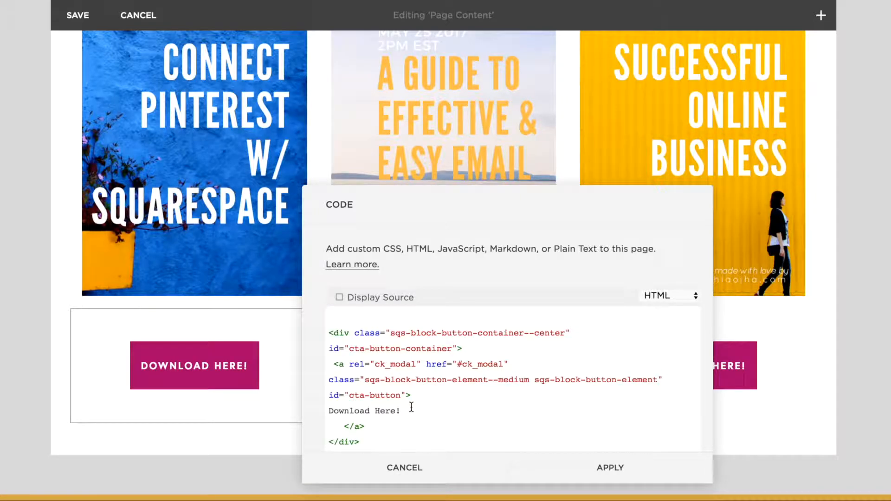
pyautogui.hotkey('ctrl', 'v')
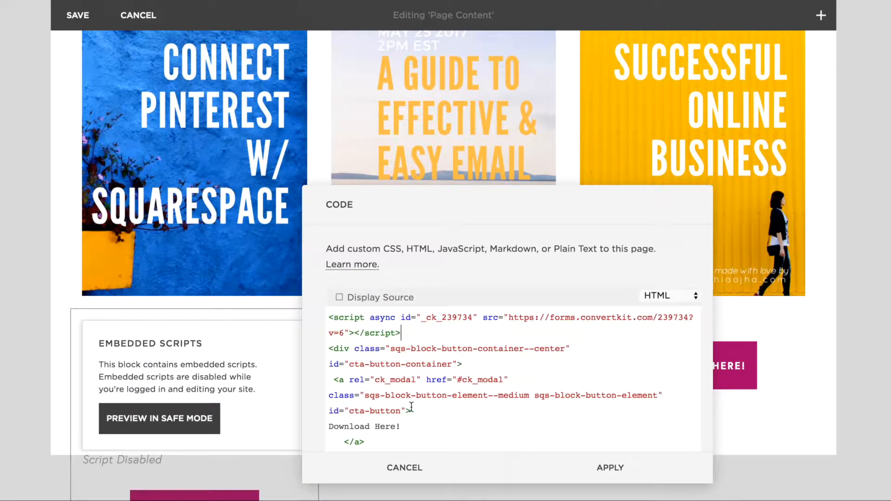
pyautogui.click(596, 476)
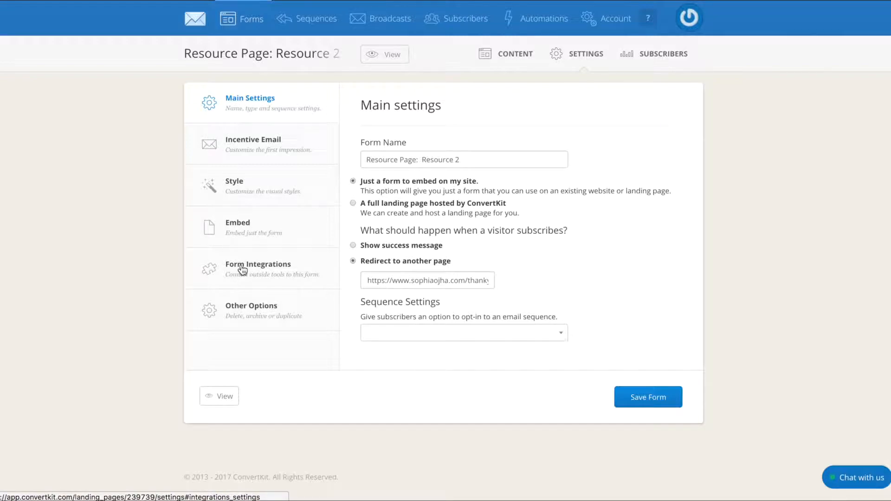
# Show the Resource 2 form's embed code as raw HTML and copy all of it.
pyautogui.click(267, 229)
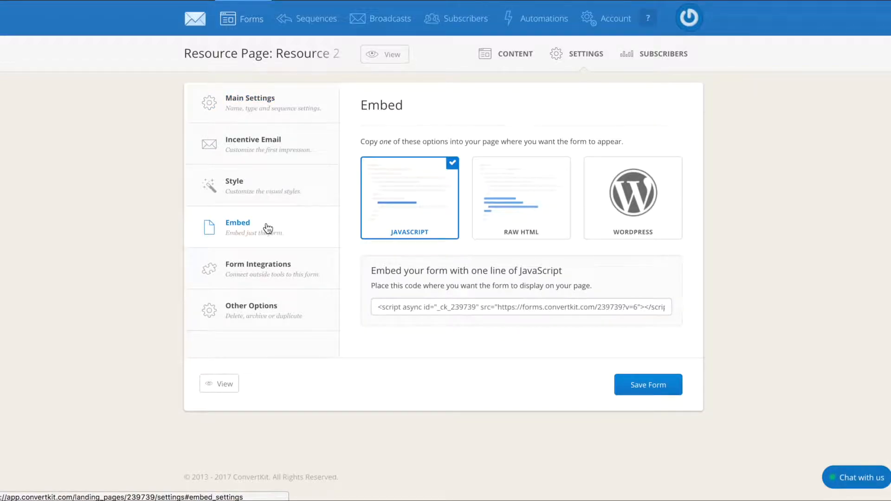
pyautogui.click(522, 226)
pyautogui.scroll(-3, 758, 284)
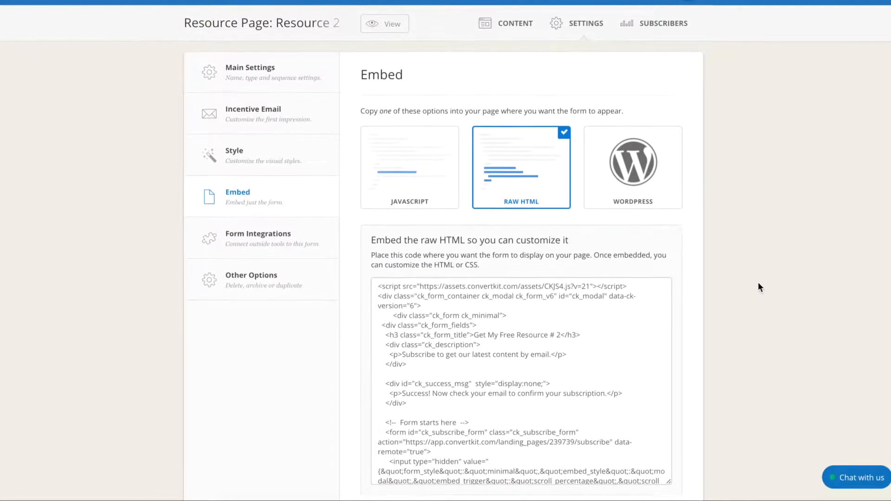
pyautogui.click(415, 237)
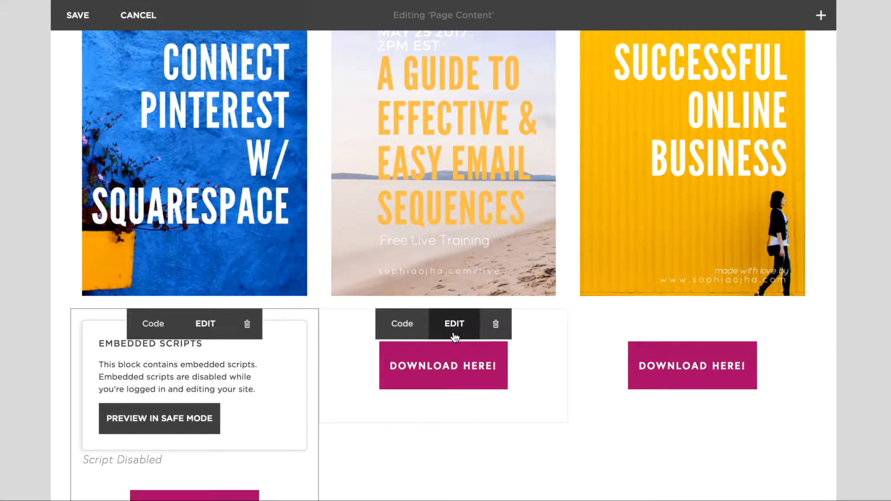
# Paste the copied raw HTML above the second download button's code, check the pasted code and apply the block.
pyautogui.click(453, 333)
pyautogui.click(497, 319)
pyautogui.press('Return')
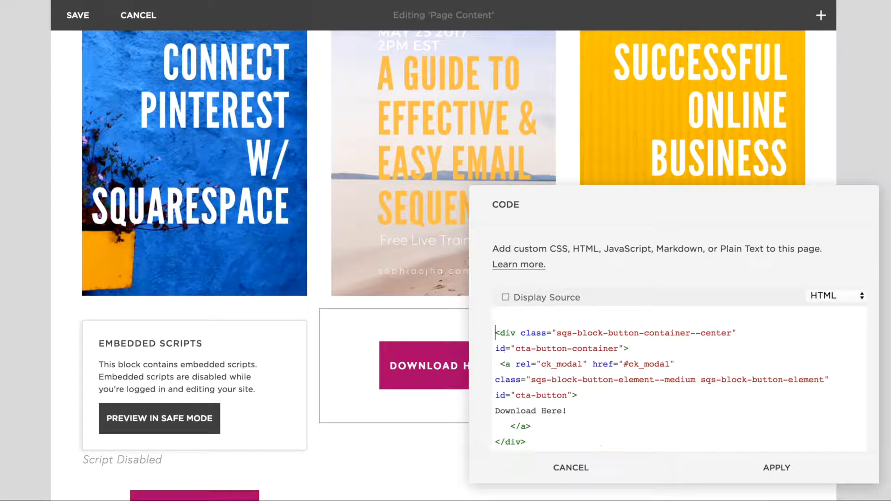
pyautogui.press('Return')
pyautogui.press('Up')
pyautogui.press('Up')
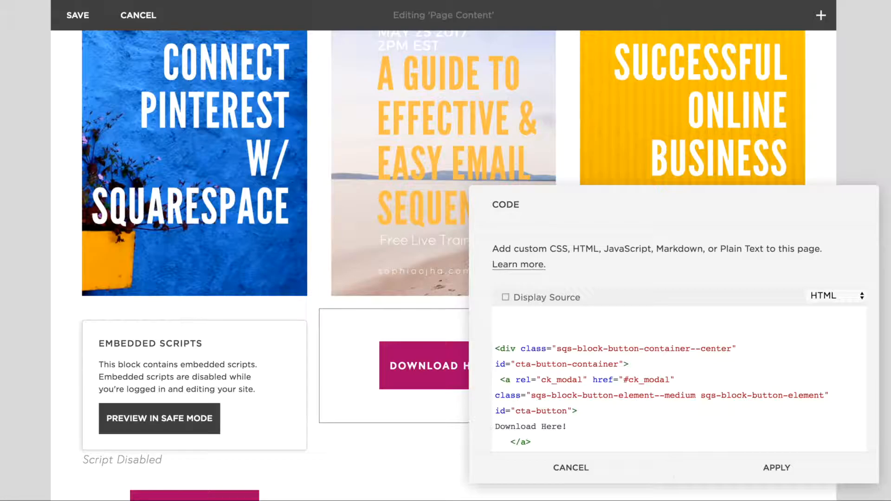
pyautogui.write('.ck_modal .ck_form_v6 .ck_close_link {     right: 5px;     top: 5px;   } }')
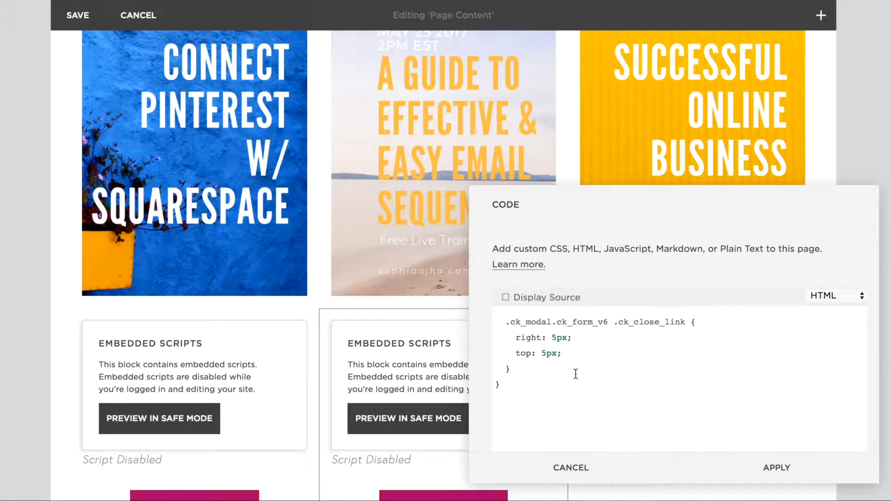
pyautogui.scroll(-5, 576, 374)
pyautogui.scroll(3, 576, 374)
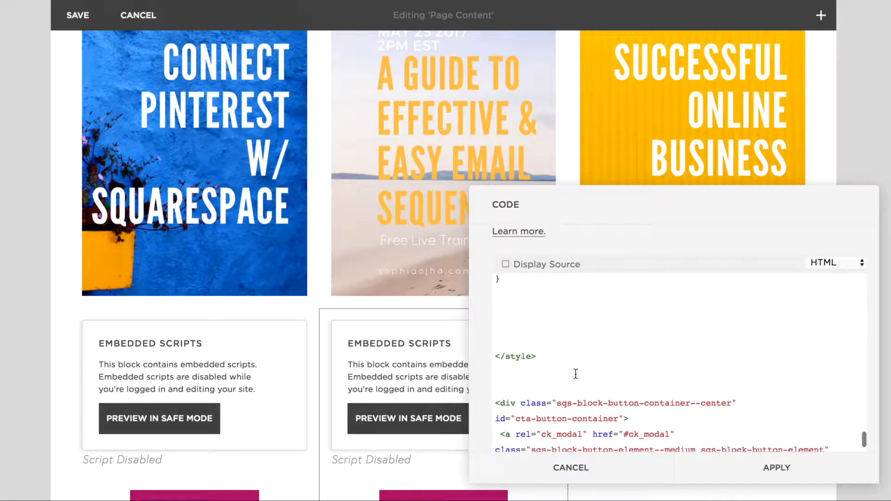
pyautogui.scroll(15, 575, 374)
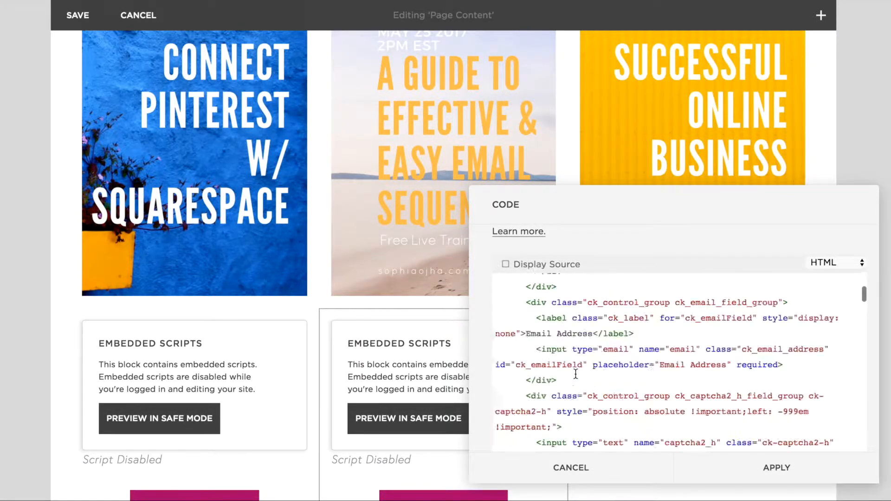
pyautogui.click(756, 466)
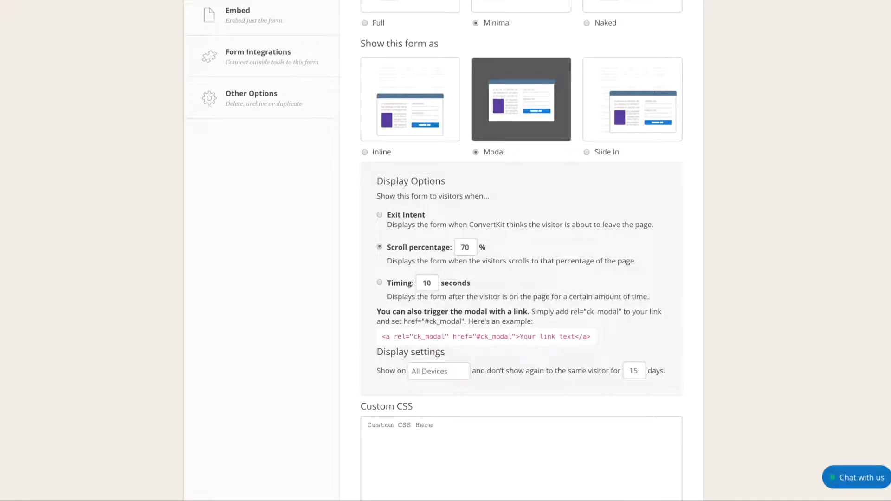
# Show the Resource 3 form's embed code as raw HTML and copy all of it.
pyautogui.scroll(5, 323, 263)
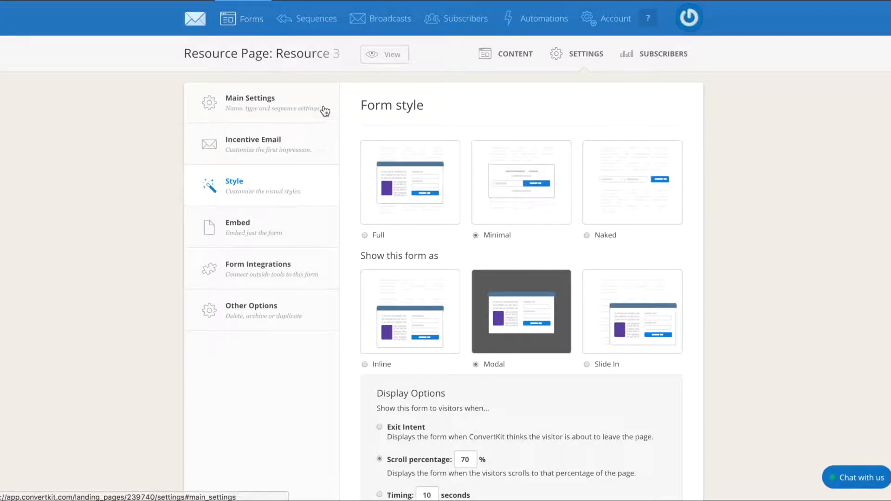
pyautogui.click(239, 231)
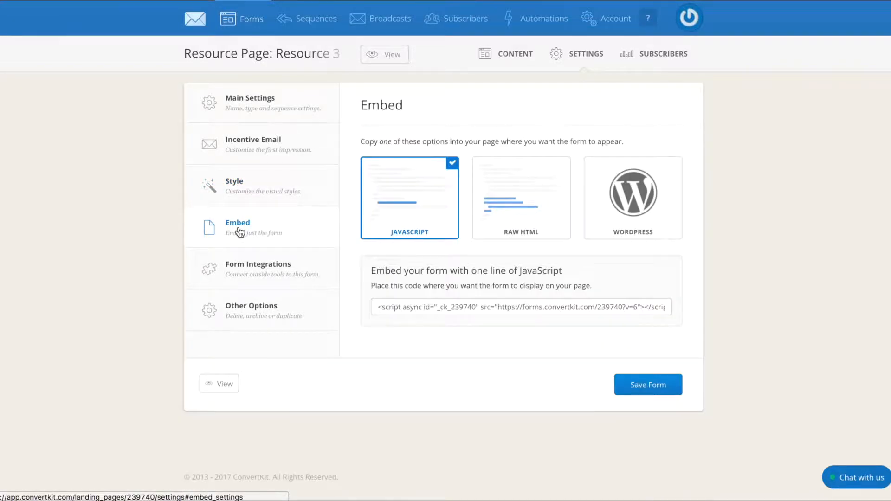
pyautogui.click(497, 224)
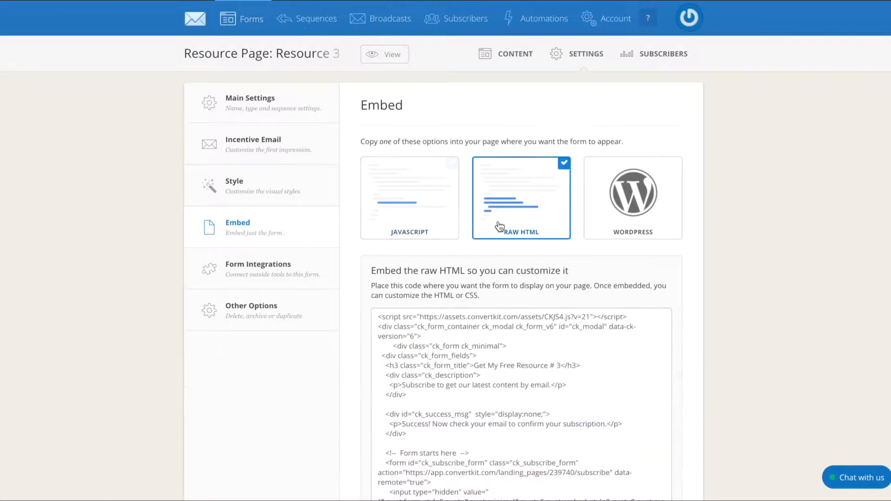
pyautogui.click(484, 356)
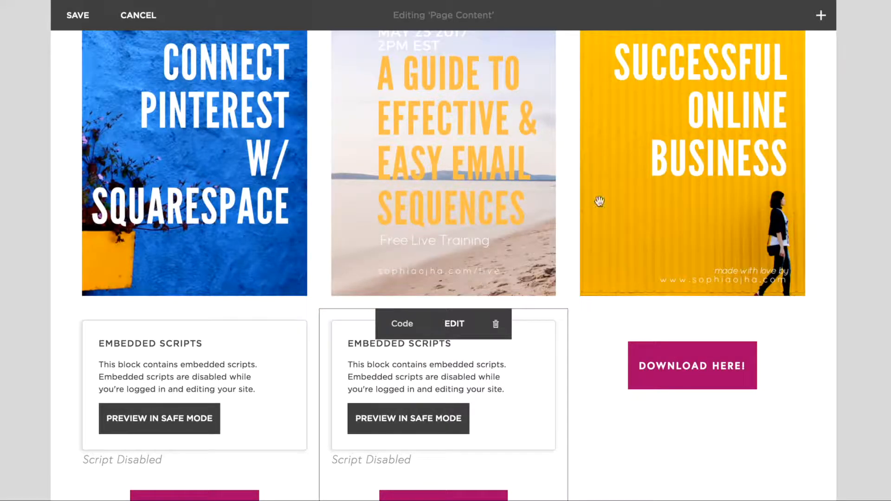
# Paste the copied raw HTML above the third download button's code, apply the block and save the page.
pyautogui.moveTo(656, 374)
pyautogui.click(703, 323)
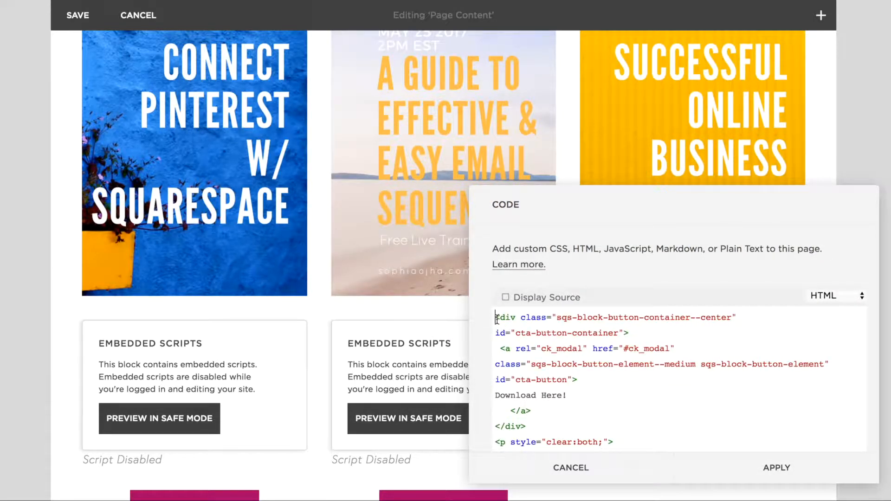
pyautogui.press('Return')
pyautogui.press('Return')
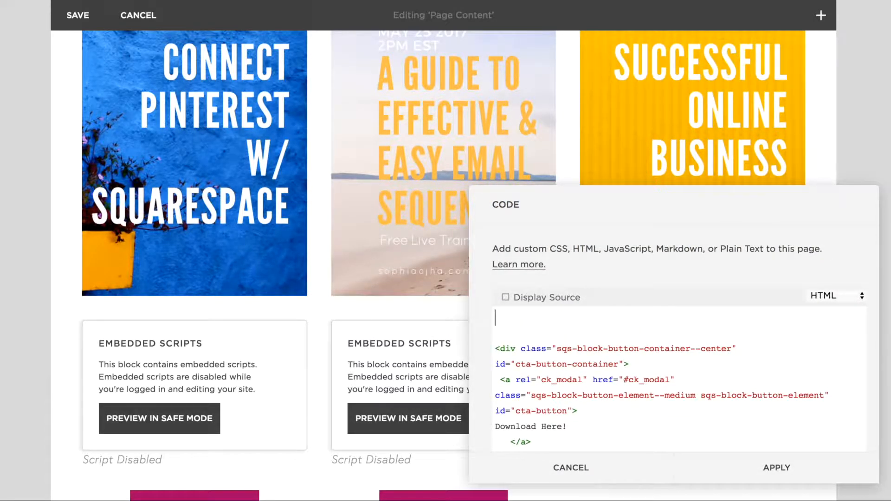
pyautogui.write('.ck_modal.ck_form_v6 .ck_close_link {     right: 5px;     top: 5px;   } }')
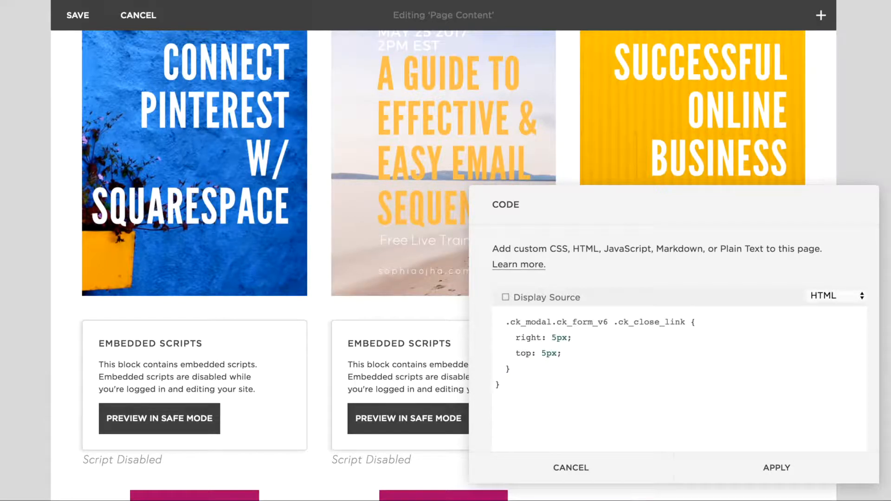
pyautogui.click(763, 469)
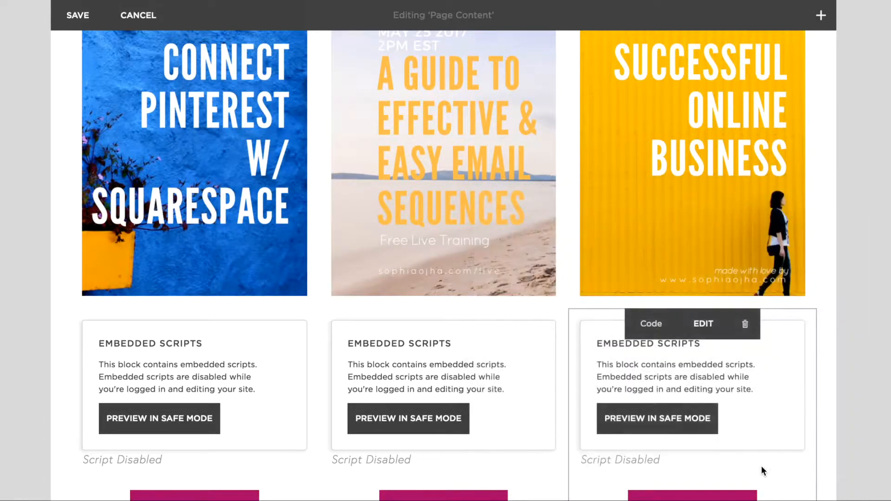
pyautogui.click(85, 22)
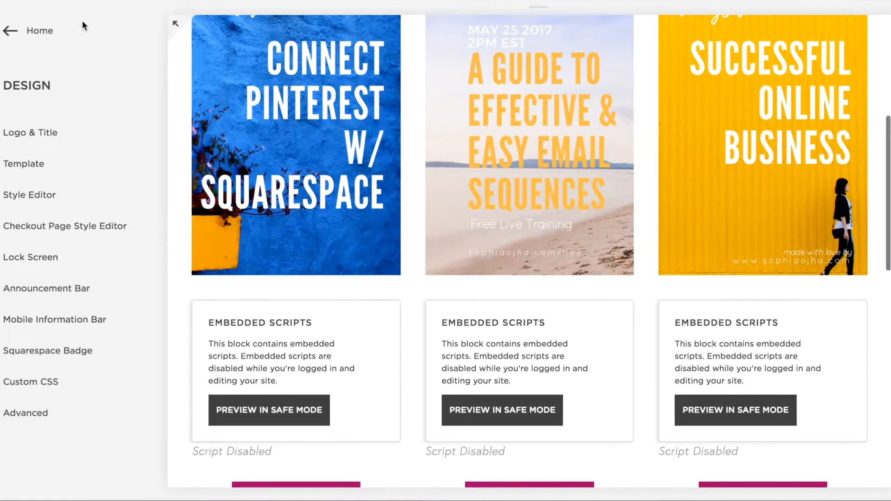
# Reopen the resource page's content for editing.
pyautogui.moveTo(312, 235)
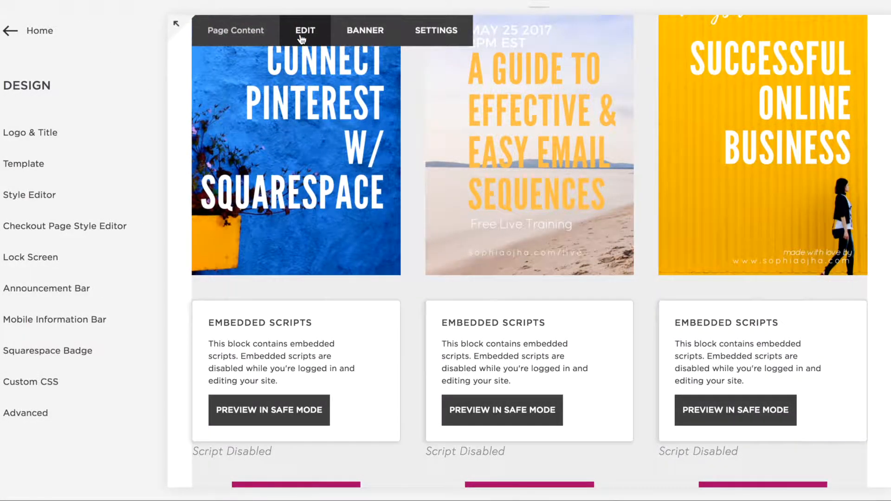
pyautogui.click(302, 39)
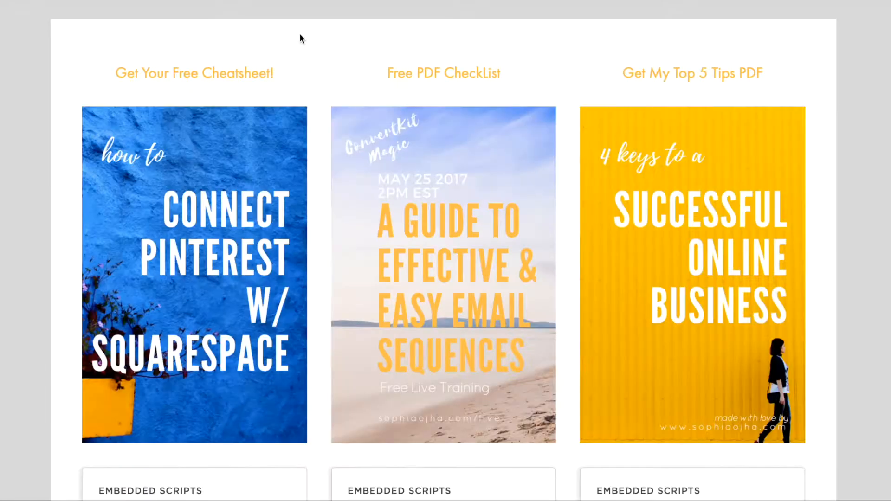
pyautogui.moveTo(332, 280)
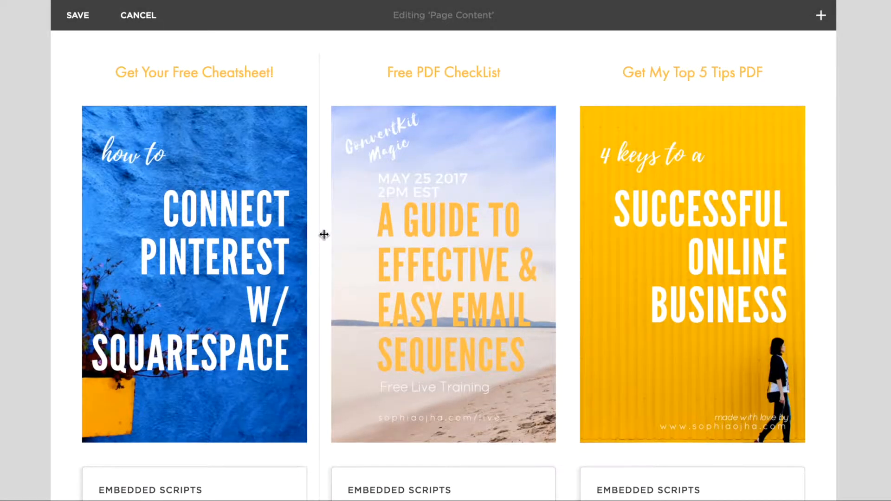
# Return to the blog post and read the Step 6.1 and Step 6.2 instructions for the ConvertKit form codes.
pyautogui.scroll(-6, 324, 235)
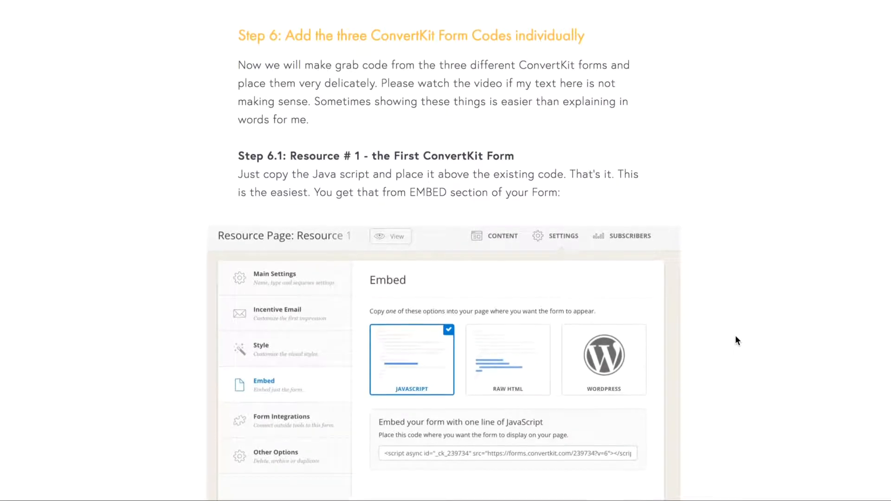
pyautogui.scroll(-2, 735, 336)
pyautogui.scroll(-8, 735, 337)
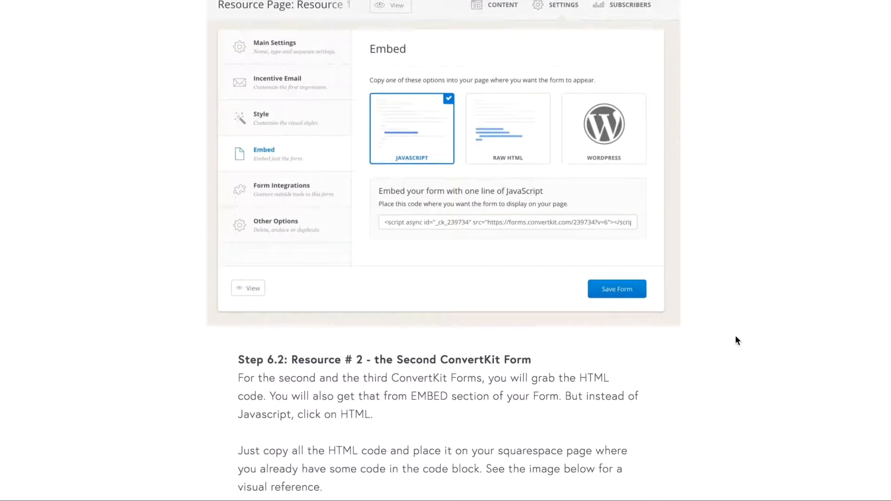
# Read the blog post's Step 6.3 and Step 7 instructions, including the three code parts that need changing.
pyautogui.scroll(-7, 735, 336)
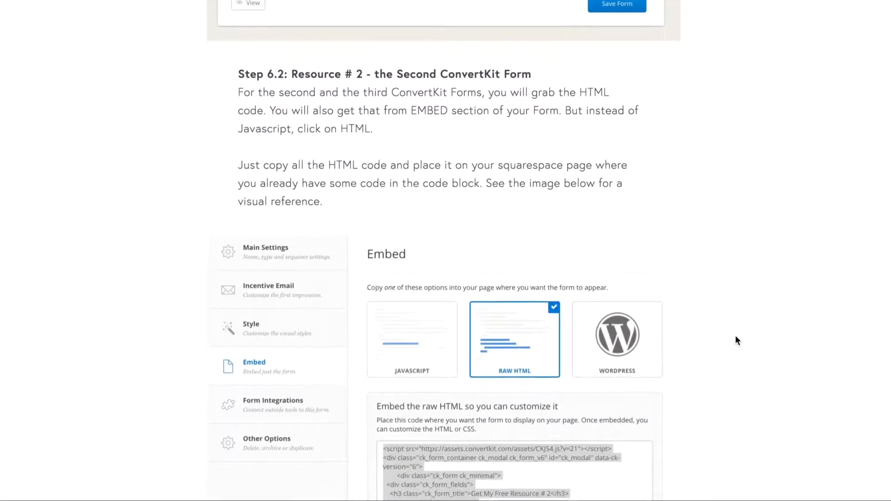
pyautogui.scroll(-5, 737, 340)
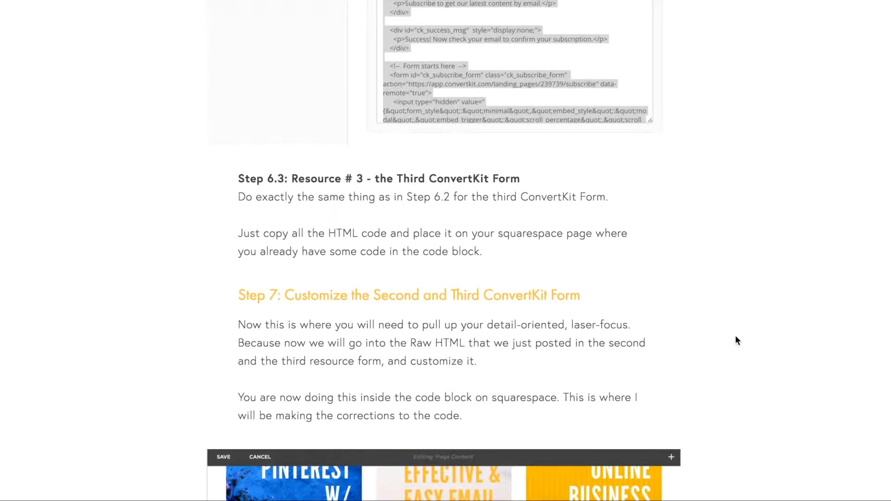
pyautogui.scroll(-4, 738, 372)
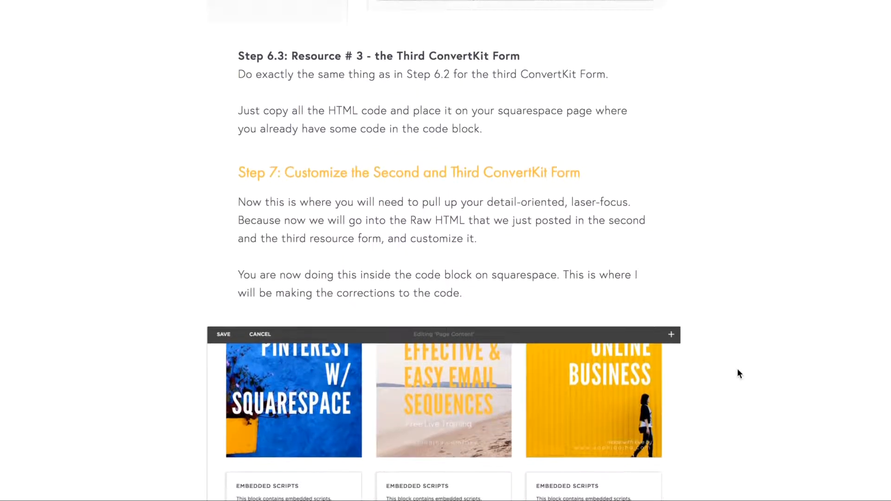
pyautogui.scroll(-2, 738, 373)
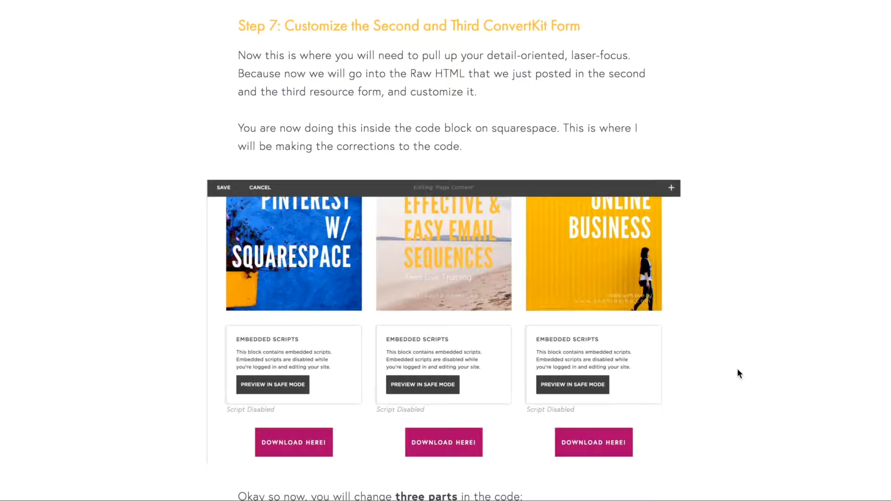
pyautogui.scroll(-3, 737, 368)
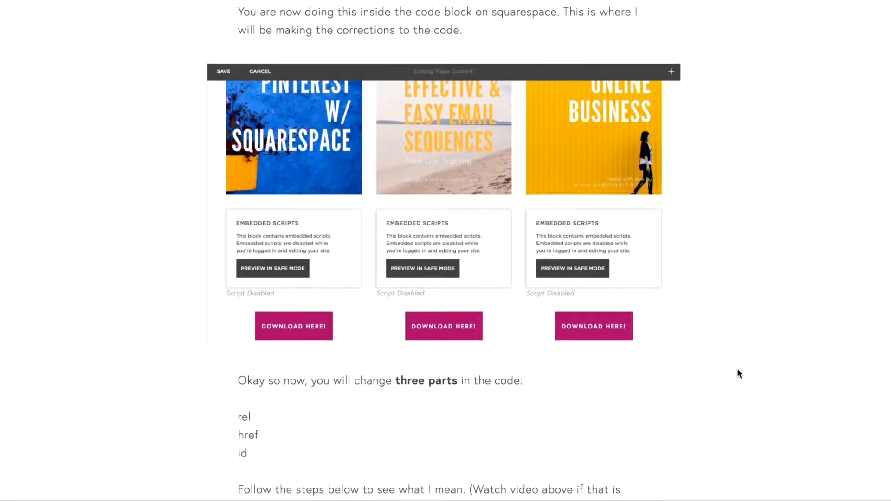
pyautogui.scroll(-2, 737, 370)
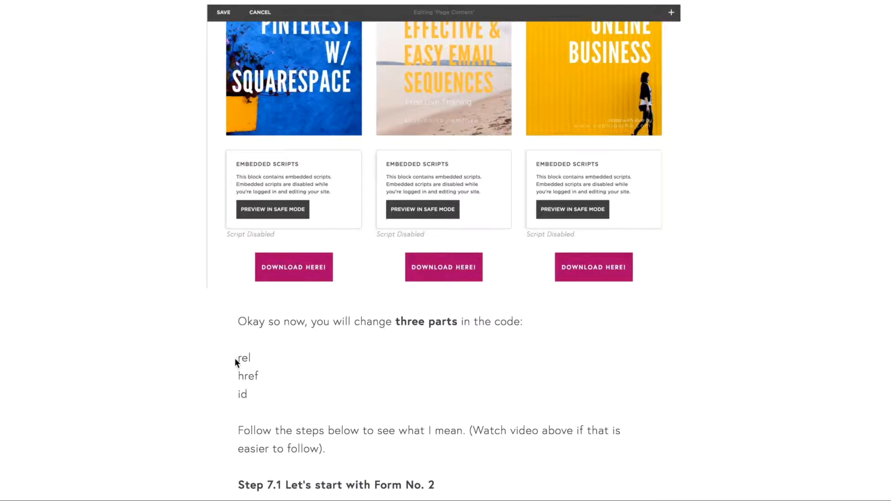
pyautogui.moveTo(238, 359); pyautogui.dragTo(250, 395)
pyautogui.click(297, 394)
# Study Step 7.1 on adding a suffix to Form No. 2, including the before-and-after code images.
pyautogui.scroll(-2, 297, 395)
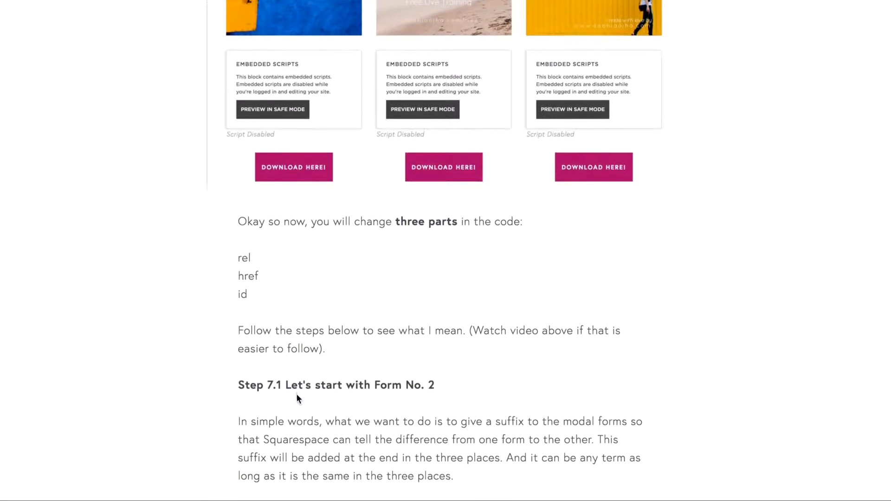
pyautogui.scroll(-2, 296, 393)
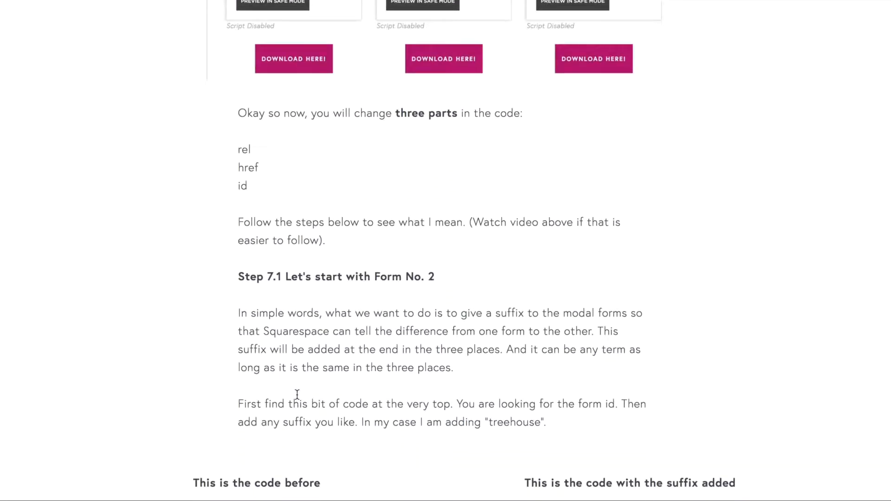
pyautogui.scroll(2, 297, 394)
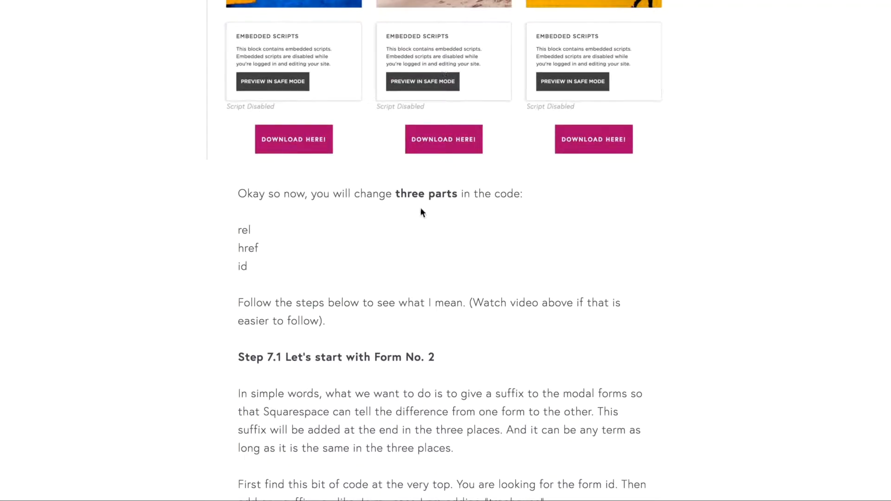
pyautogui.scroll(-6, 445, 316)
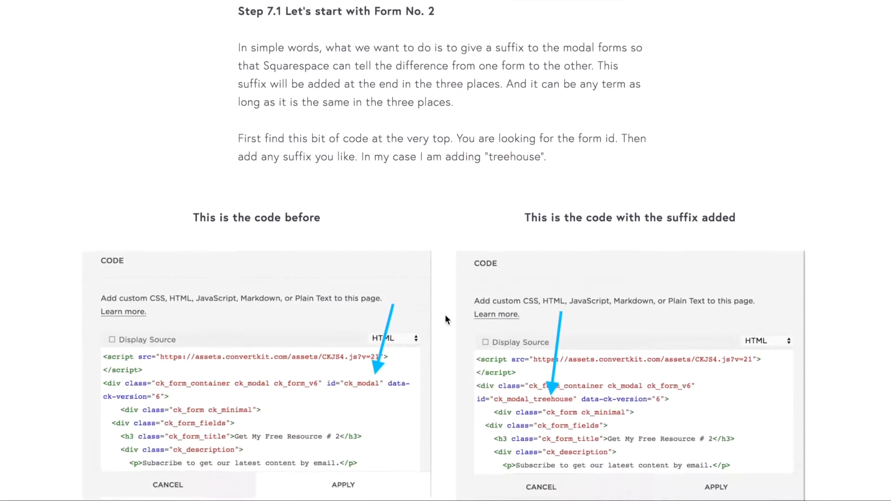
pyautogui.scroll(-1, 444, 314)
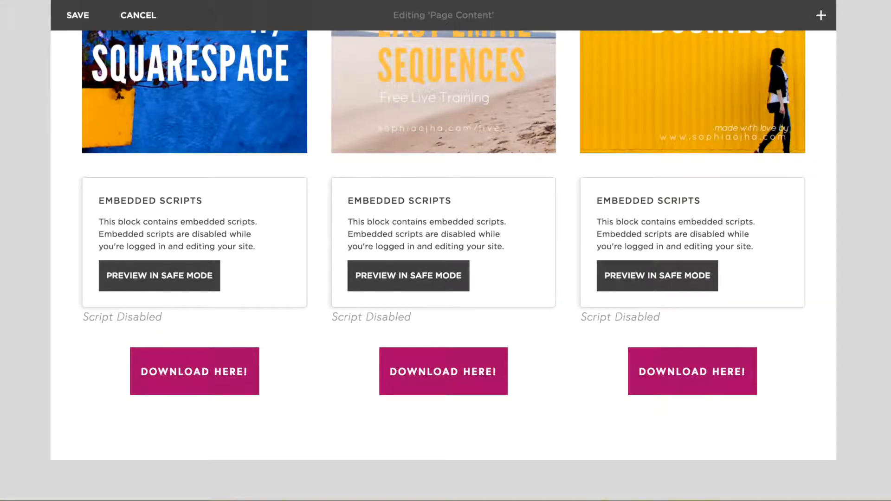
# In the Squarespace page editor, open the second download button's code block and change the form container's id to ck_modal_treehouse.
pyautogui.scroll(2, 522, 263)
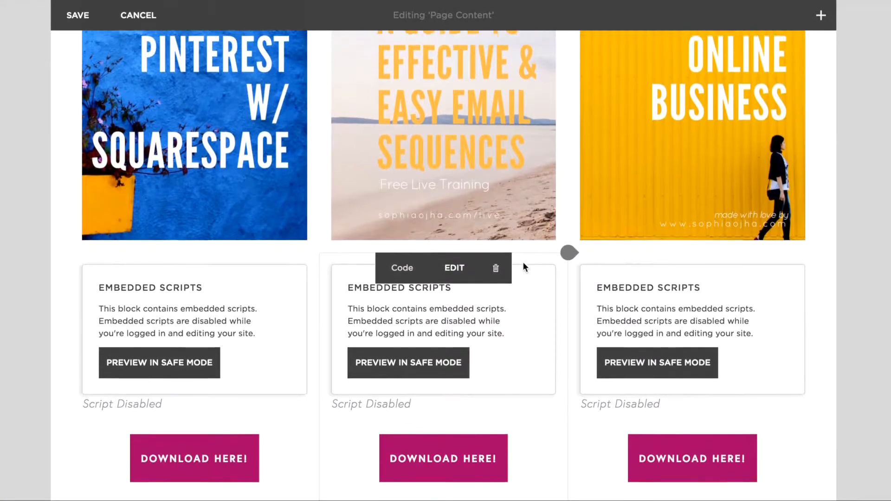
pyautogui.moveTo(195, 302)
pyautogui.moveTo(491, 295)
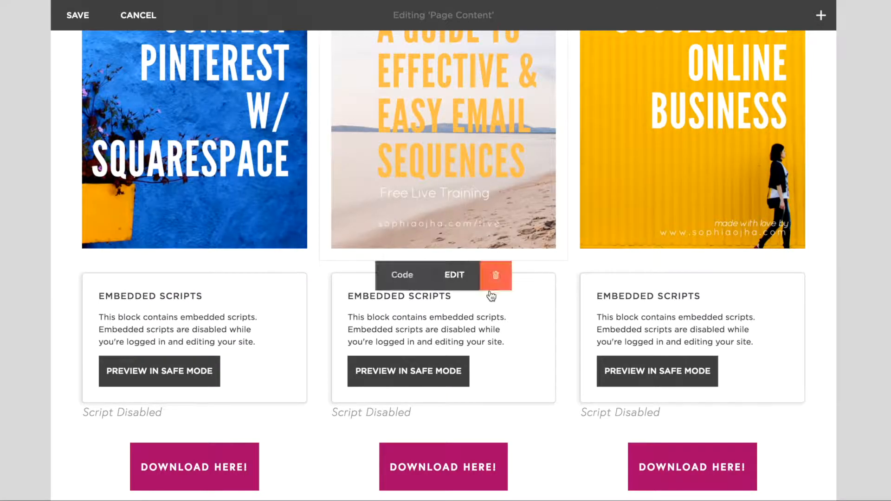
pyautogui.click(454, 276)
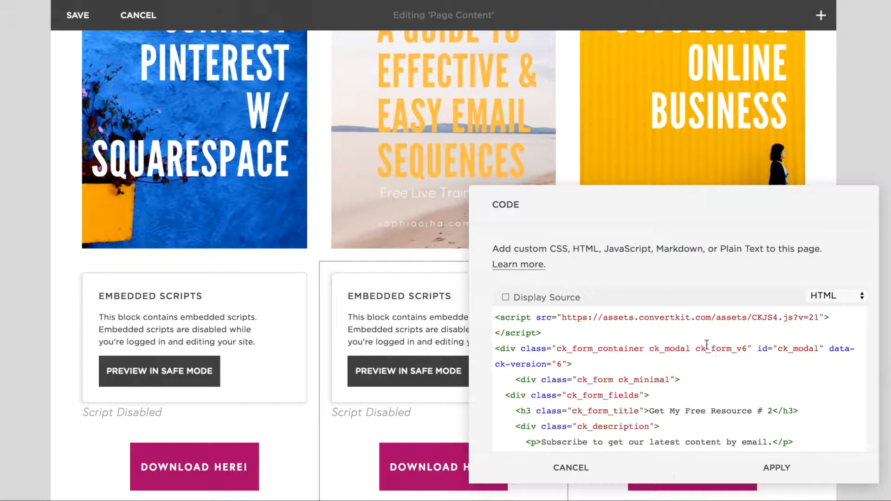
pyautogui.scroll(-1, 694, 384)
pyautogui.scroll(1, 694, 384)
pyautogui.click(796, 350)
pyautogui.moveTo(757, 350); pyautogui.dragTo(825, 352)
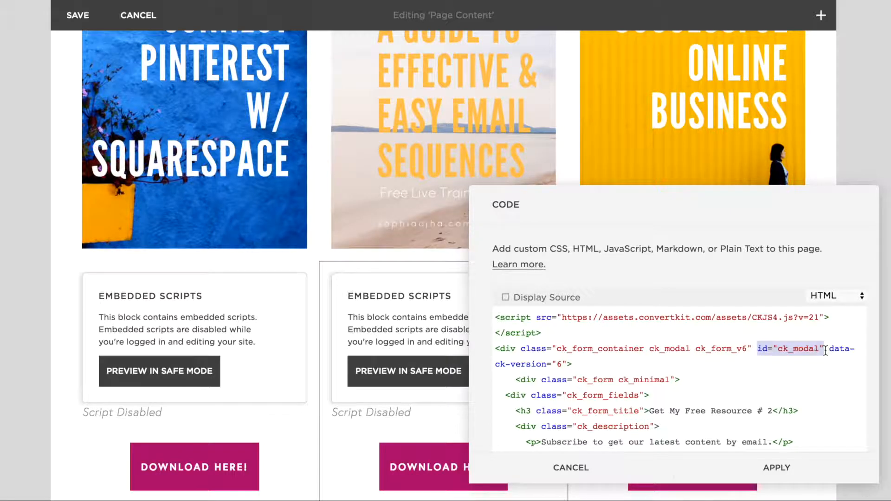
pyautogui.click(818, 351)
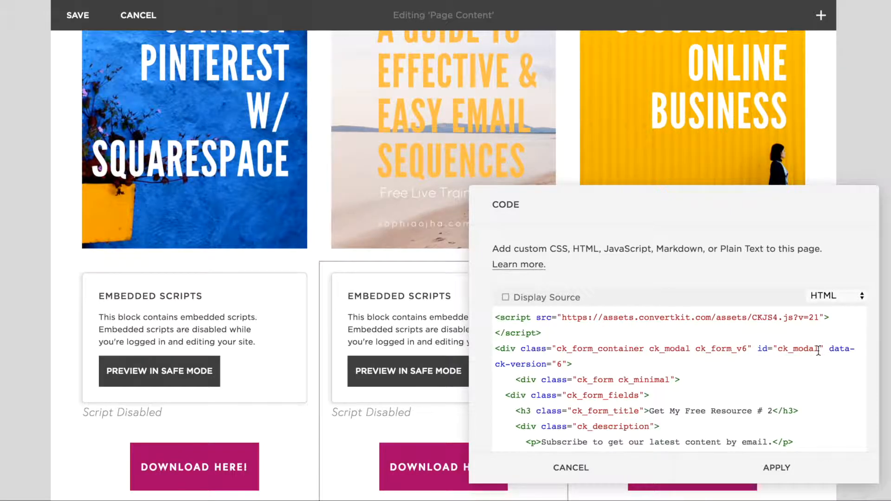
pyautogui.write('_')
pyautogui.write('treehouse')
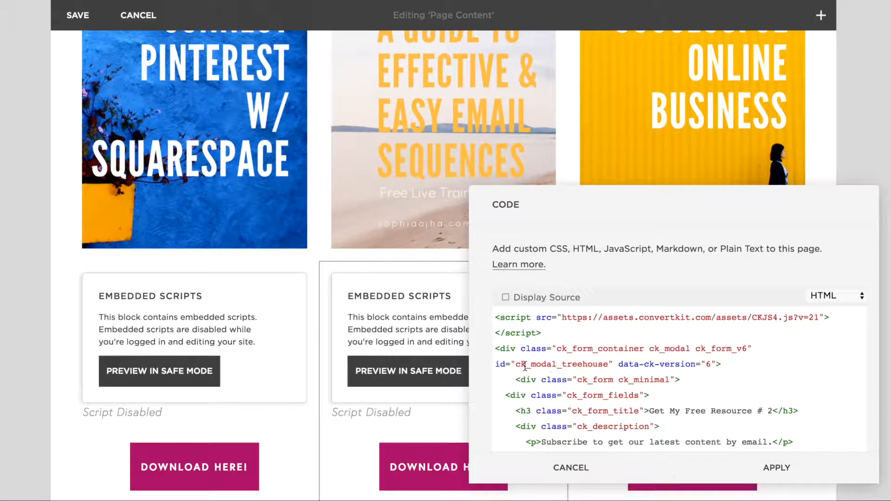
pyautogui.moveTo(496, 364); pyautogui.dragTo(608, 361)
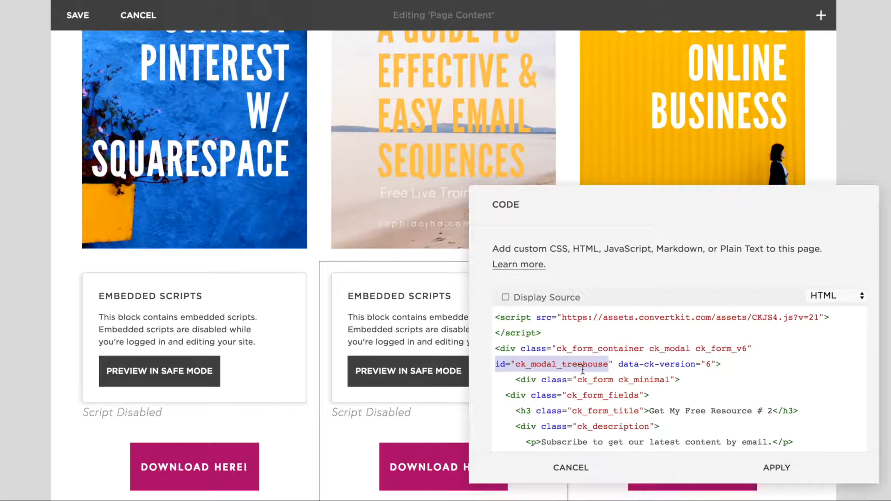
pyautogui.click(654, 411)
# Set the second button link's rel to ck_modal_treehouse and its href to #ck_modal_treehouse, and apply the code block.
pyautogui.scroll(-1, 654, 414)
pyautogui.scroll(-20, 654, 415)
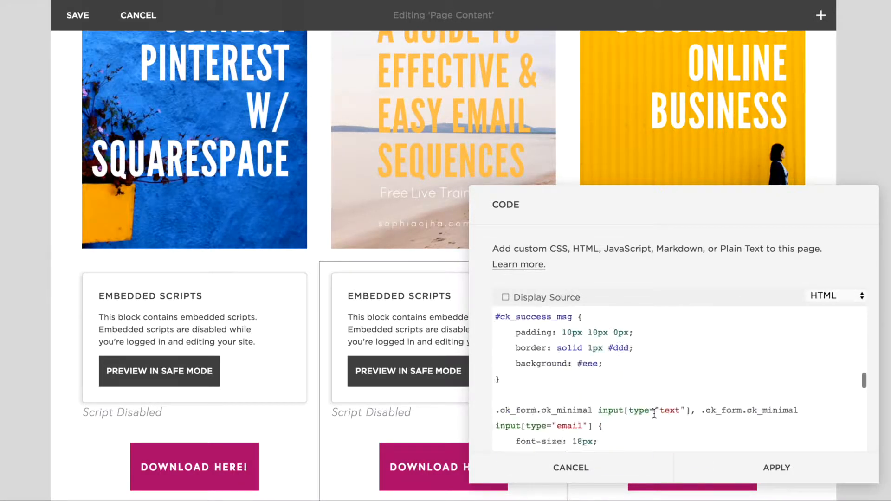
pyautogui.scroll(-15, 655, 412)
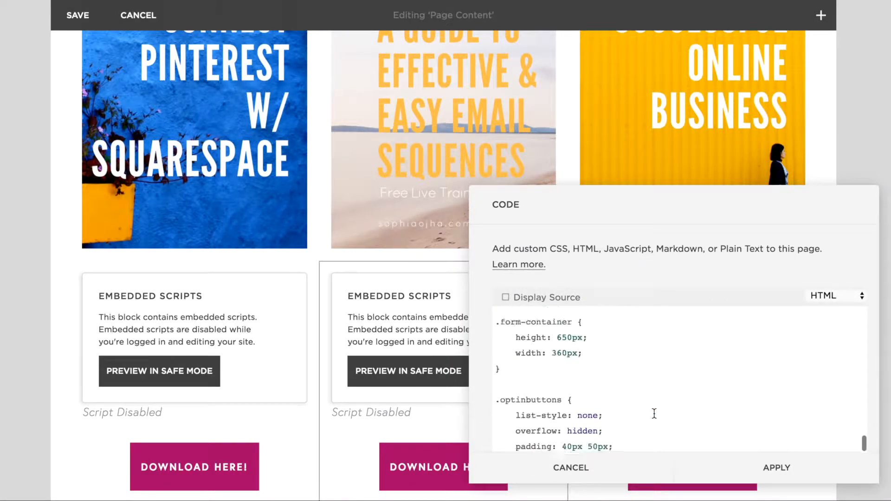
pyautogui.scroll(-10, 654, 413)
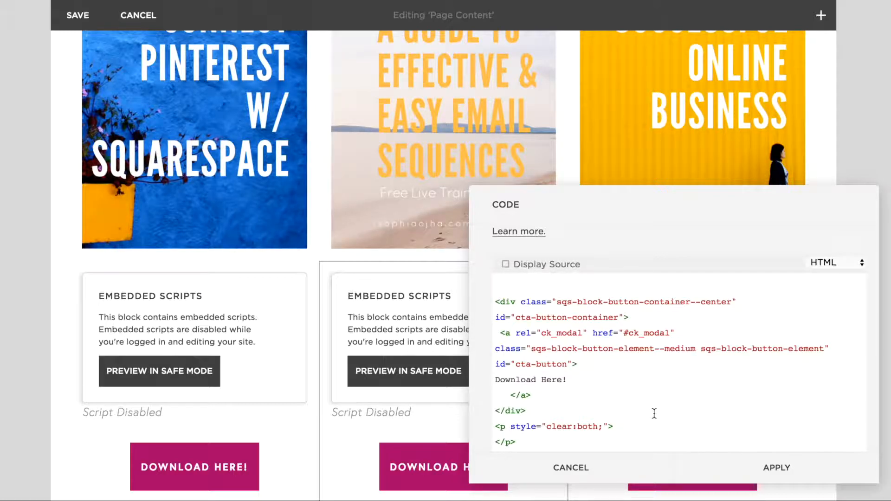
pyautogui.scroll(1, 654, 413)
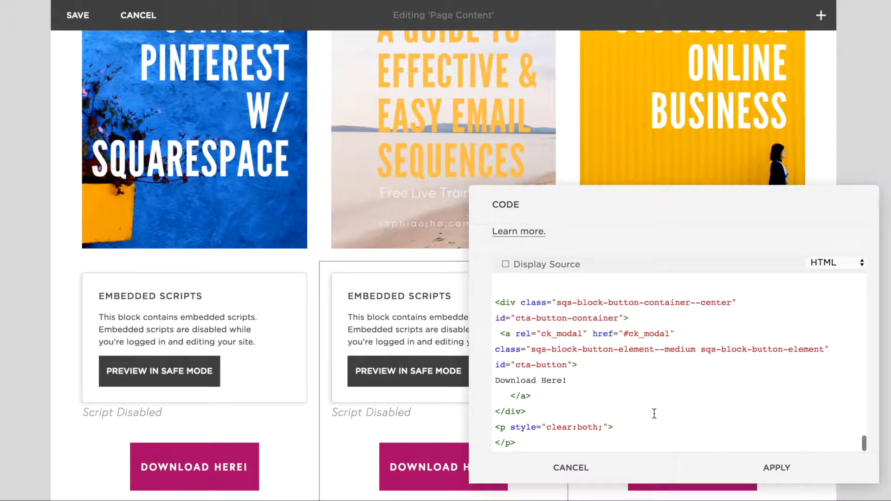
pyautogui.moveTo(676, 334); pyautogui.dragTo(499, 336)
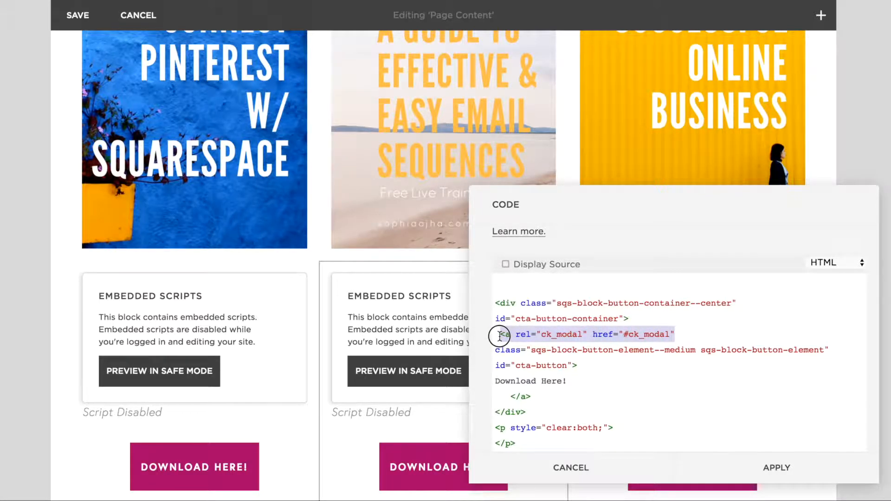
pyautogui.click(582, 334)
pyautogui.write('_')
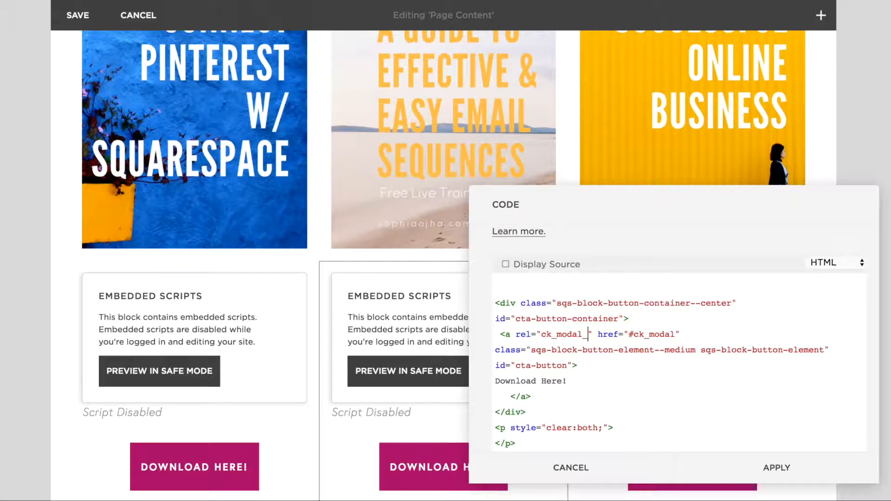
pyautogui.write('treehouse')
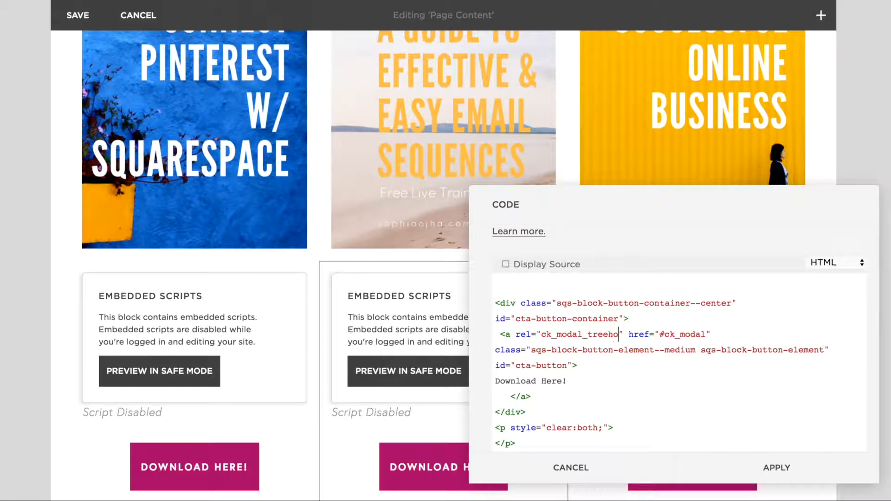
pyautogui.click(721, 334)
pyautogui.write('_treehouse')
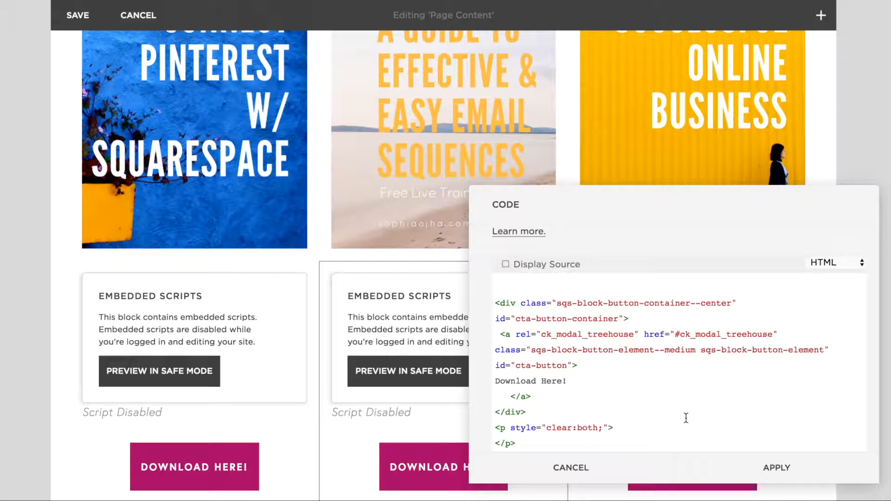
pyautogui.click(780, 466)
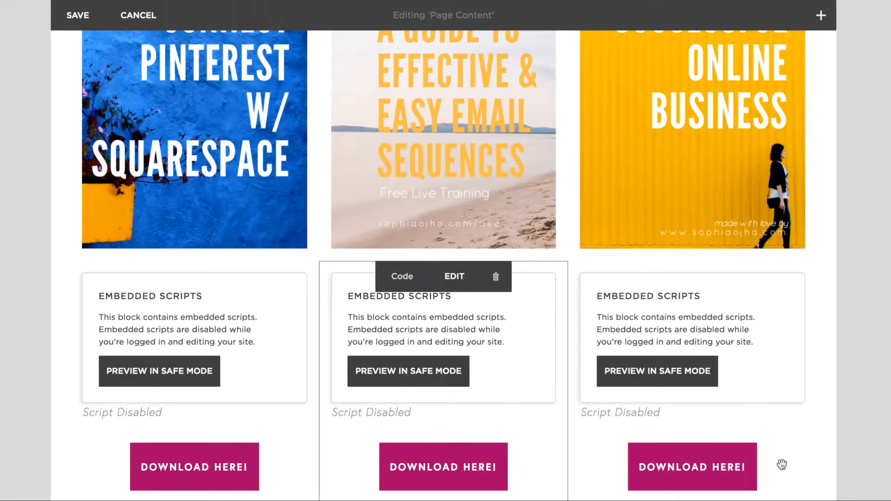
# Open the third download button's code block and change the form container's id to ck_modal_bigcats.
pyautogui.moveTo(683, 337)
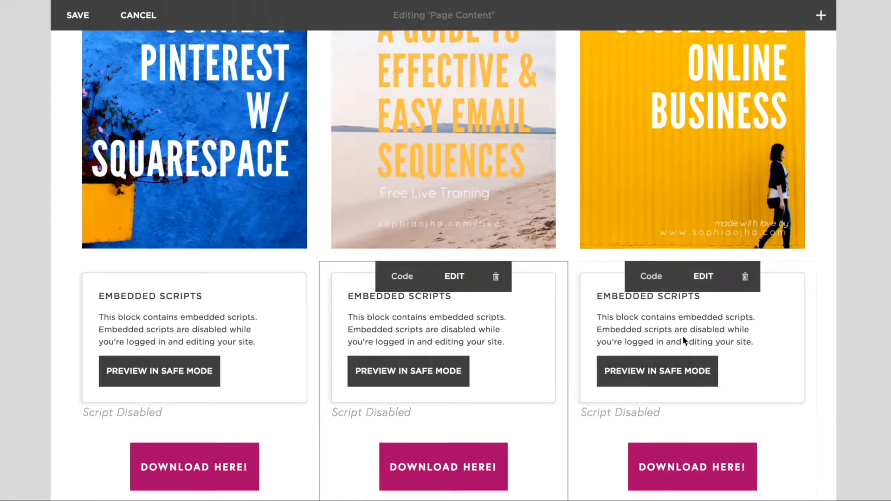
pyautogui.click(707, 289)
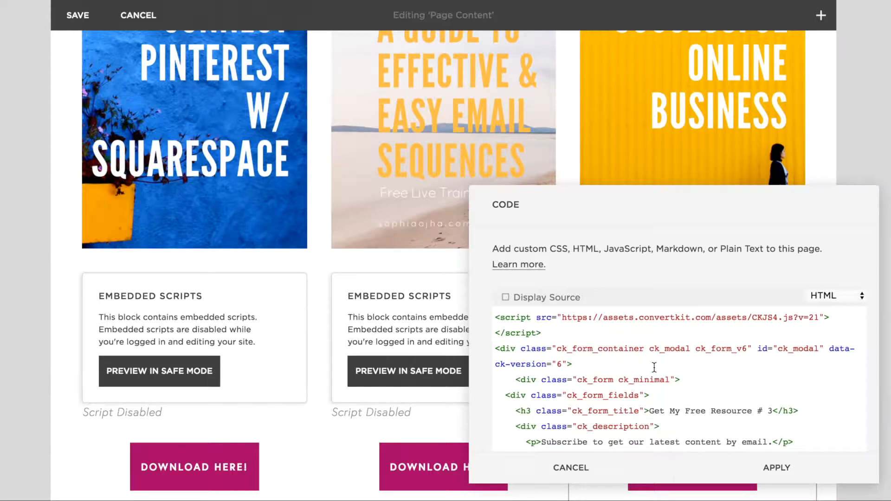
pyautogui.moveTo(757, 349); pyautogui.dragTo(828, 350)
pyautogui.click(818, 348)
pyautogui.write('_bigcats')
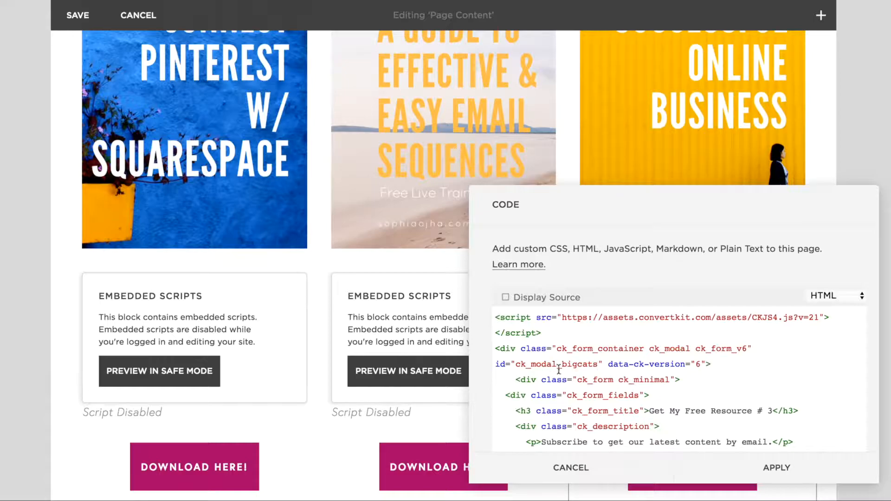
# Set the third button link's rel to ck_modal_bigcats and its href to #ck_modal_bigcats, apply the code block, and save the page.
pyautogui.scroll(-10, 572, 428)
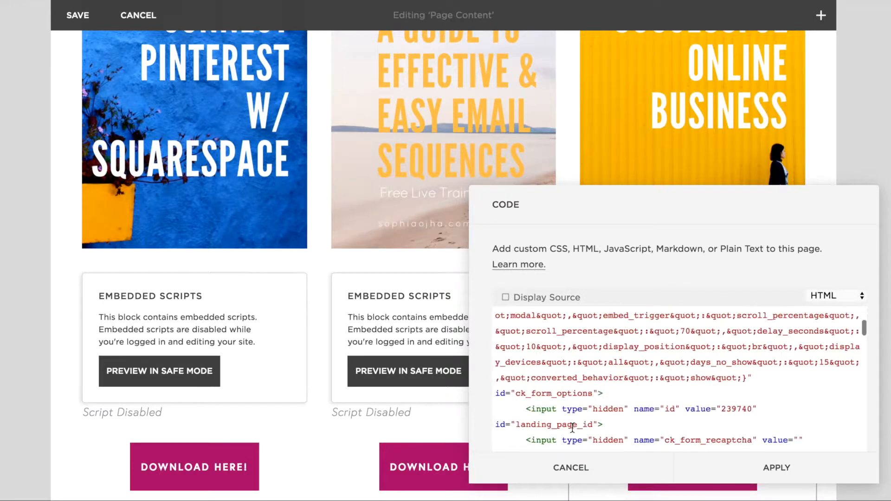
pyautogui.scroll(-20, 572, 427)
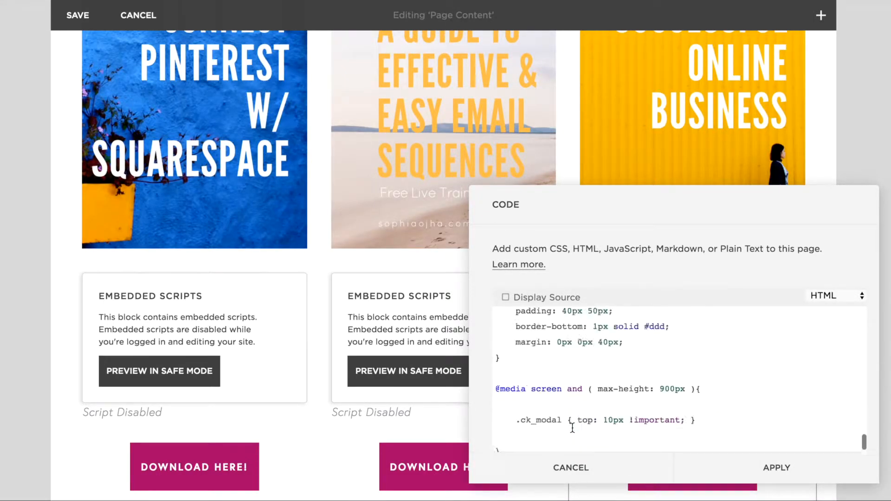
pyautogui.scroll(-10, 572, 427)
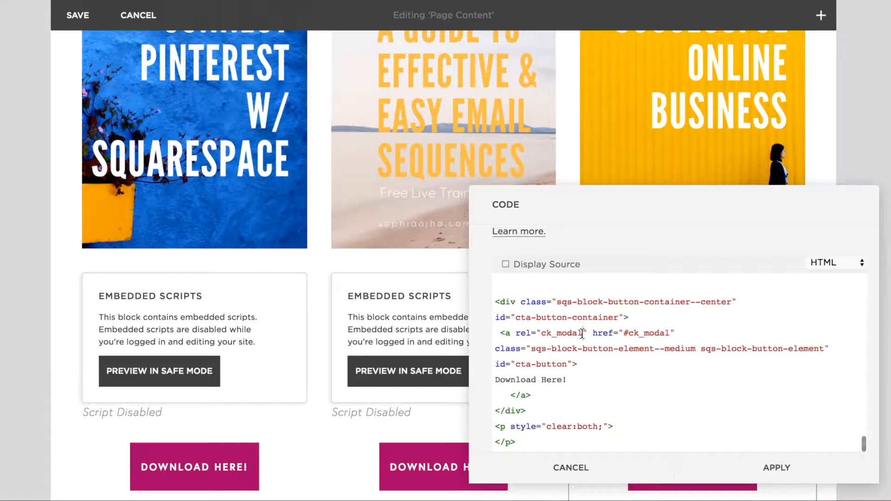
pyautogui.moveTo(500, 333); pyautogui.dragTo(669, 334)
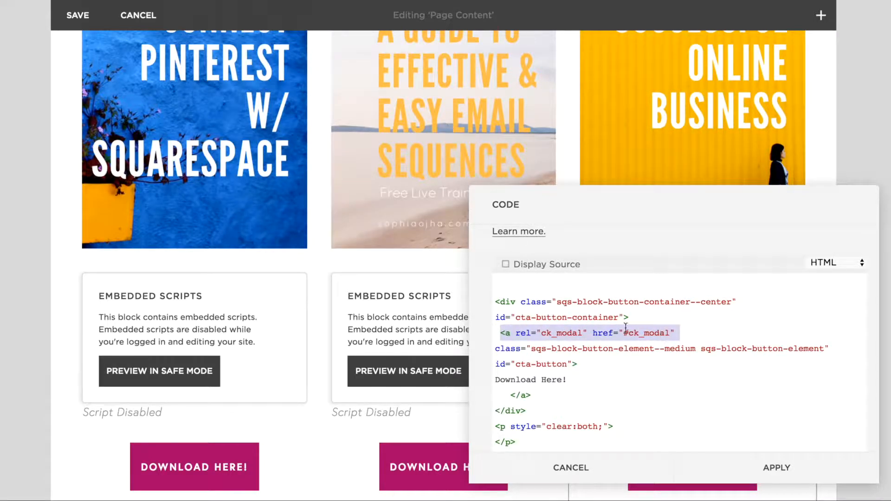
pyautogui.click(583, 333)
pyautogui.write('_')
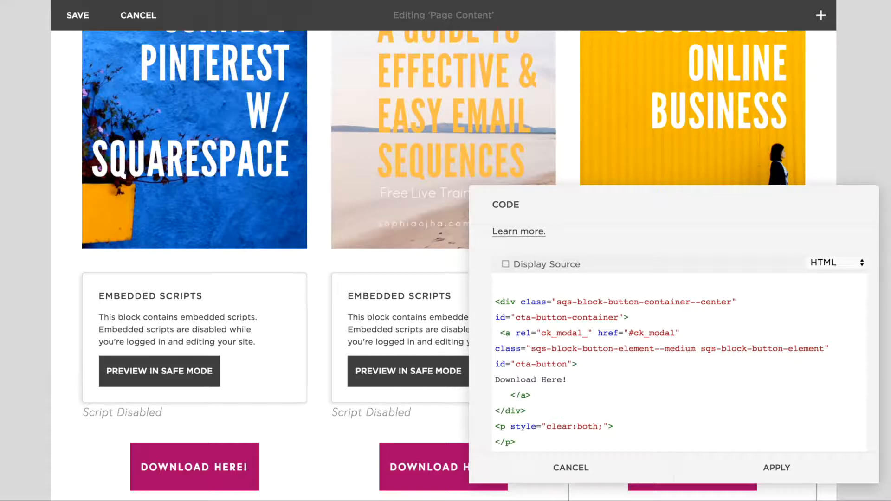
pyautogui.write('bigcats')
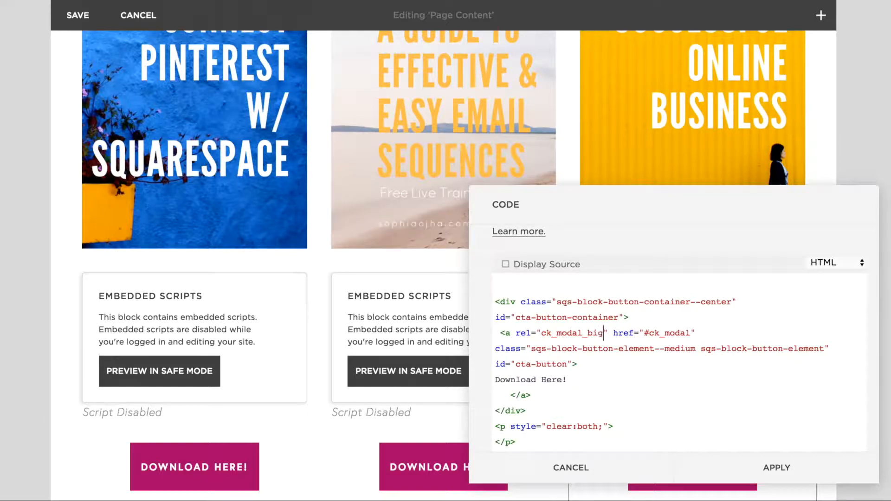
pyautogui.click(714, 332)
pyautogui.write('_bigcats')
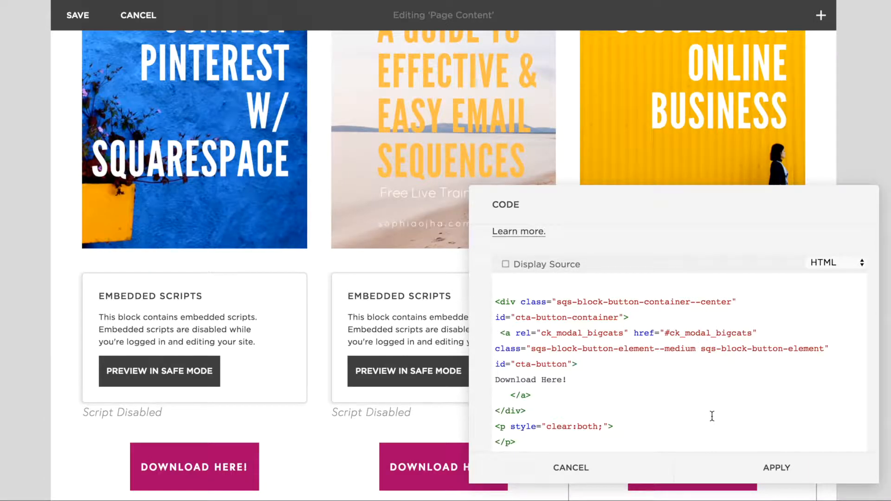
pyautogui.click(740, 464)
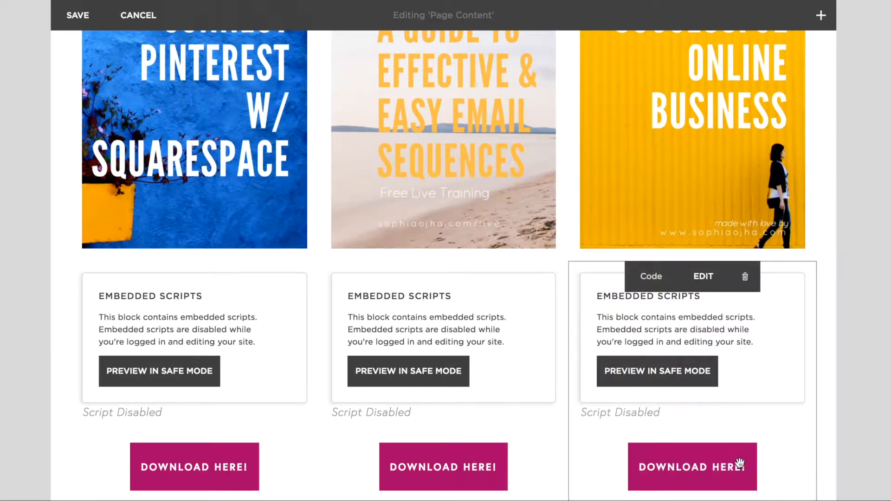
pyautogui.click(78, 18)
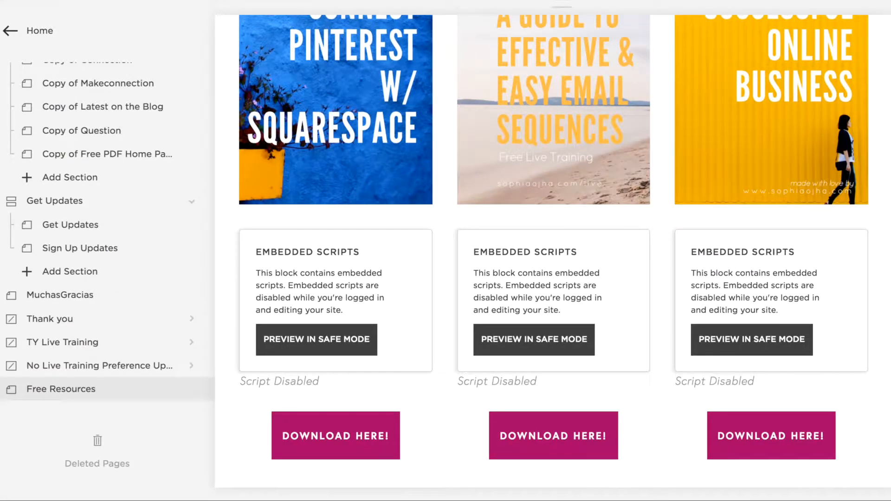
# Reload the live free-resources page and open the first download button's pop-up form.
pyautogui.moveTo(547, 19)
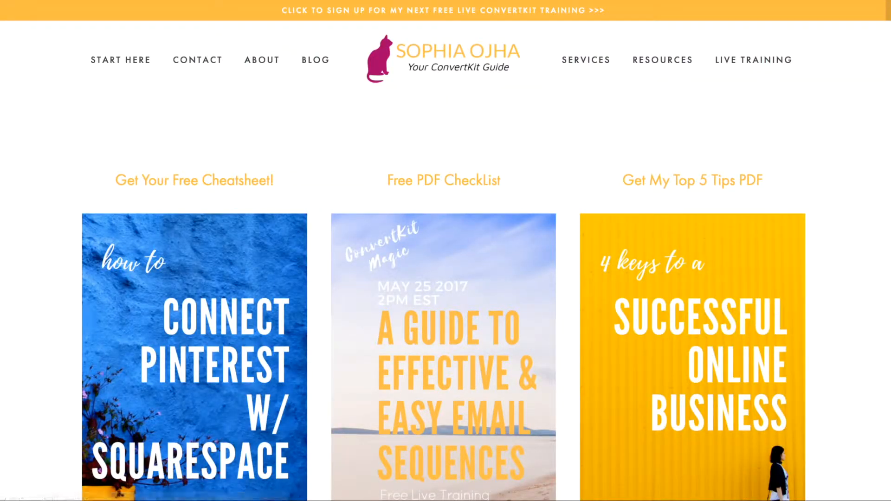
pyautogui.press('super+r')
pyautogui.scroll(-6, 52, 256)
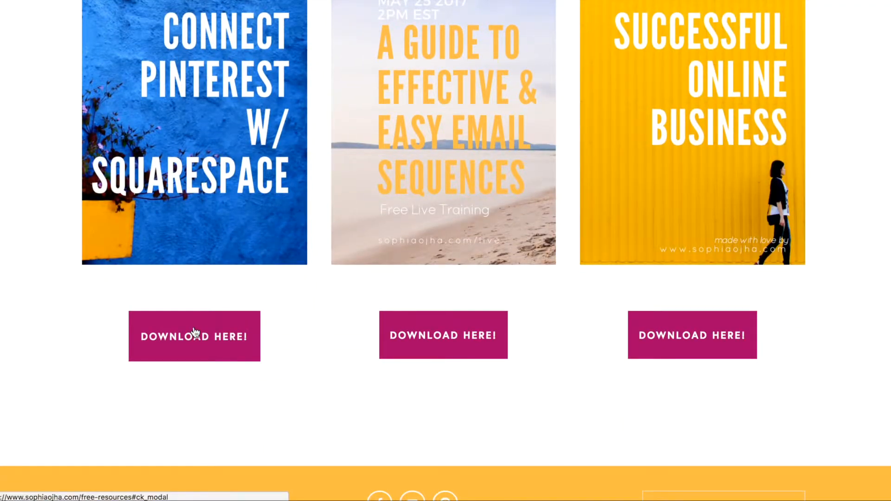
pyautogui.click(195, 332)
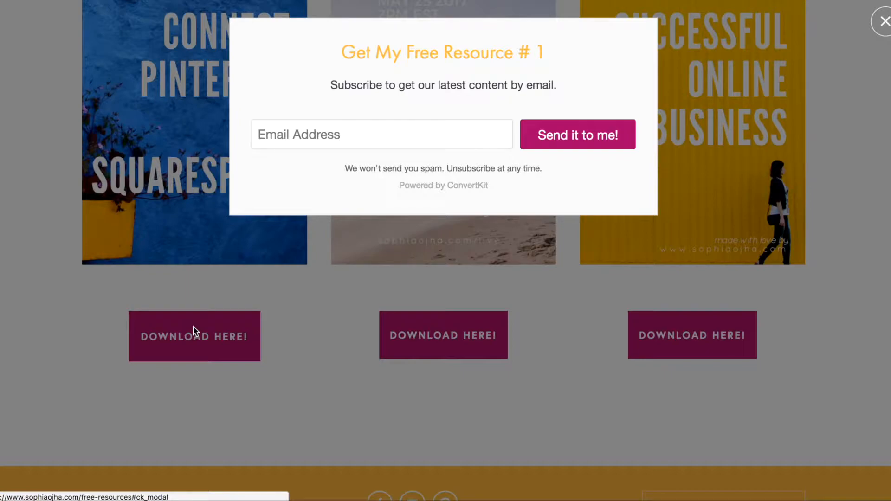
# Fill in the subscriber's email address in the Get My Free Resource # 1 form and submit it.
pyautogui.click(320, 132)
pyautogui.write('Sophia')
pyautogui.click(330, 158)
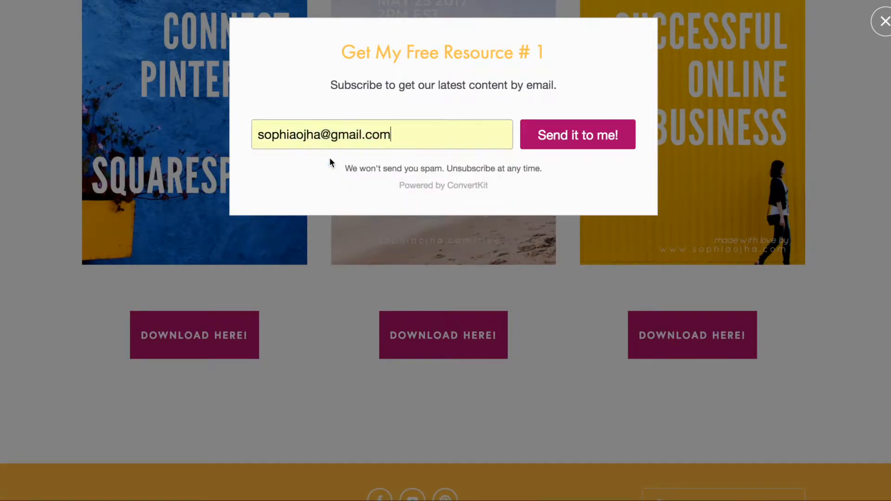
pyautogui.click(603, 147)
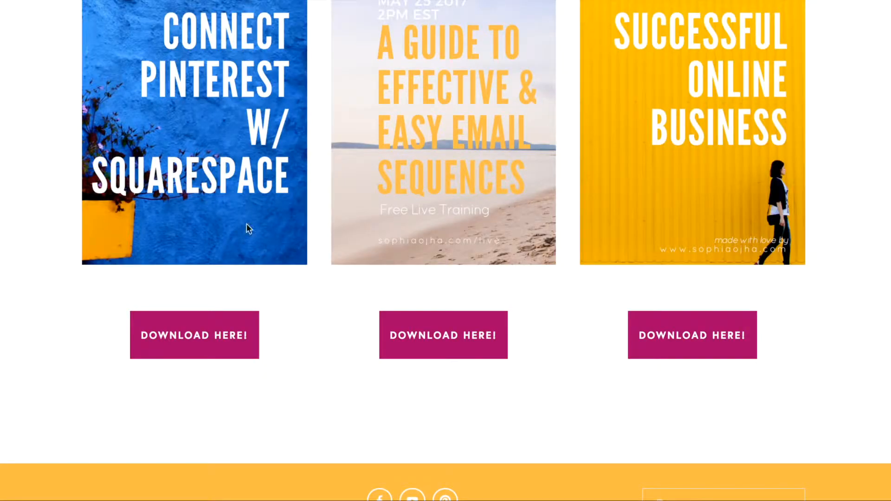
# Test the second and third download buttons by opening each one's pop-up form, closing the second form in between.
pyautogui.scroll(2, 355, 282)
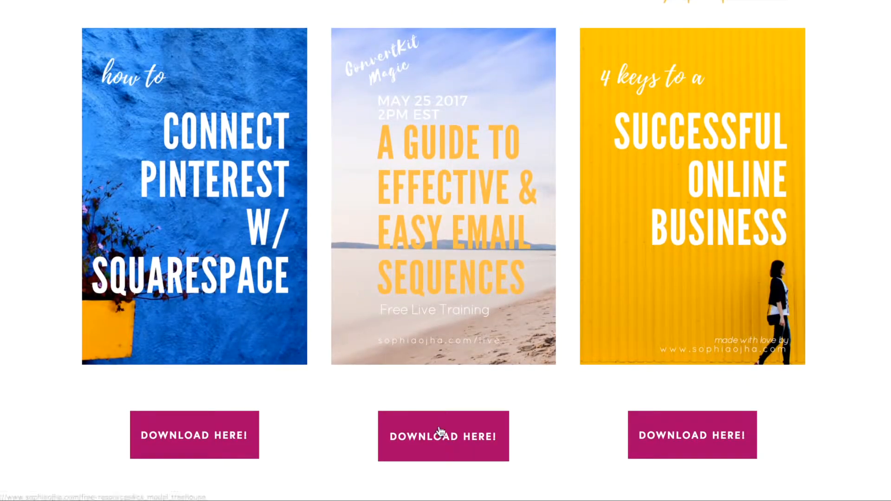
pyautogui.click(440, 432)
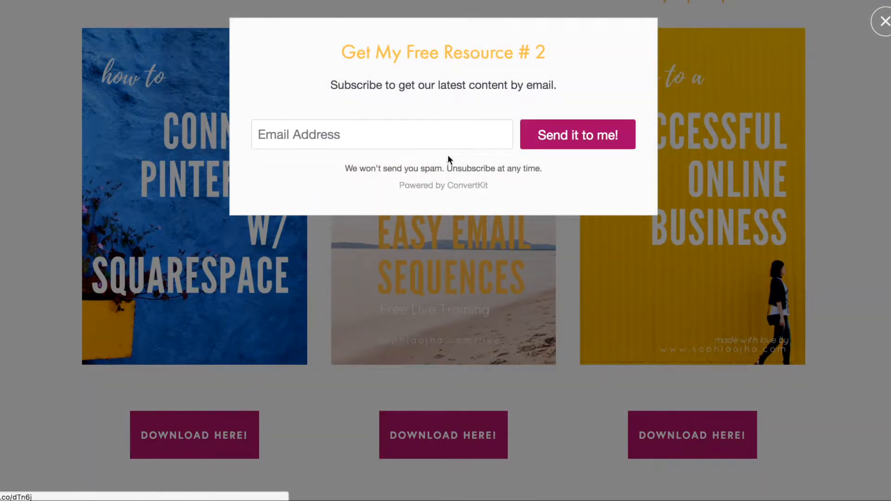
pyautogui.click(883, 21)
pyautogui.click(714, 425)
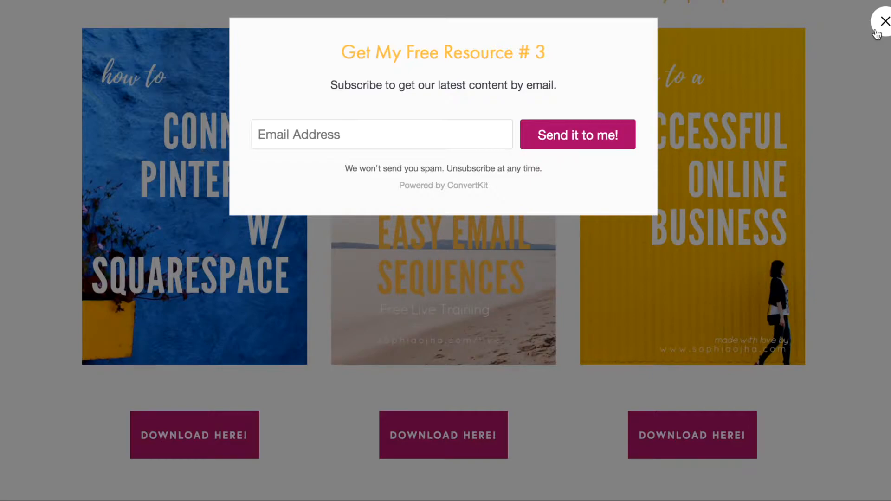
pyautogui.click(495, 138)
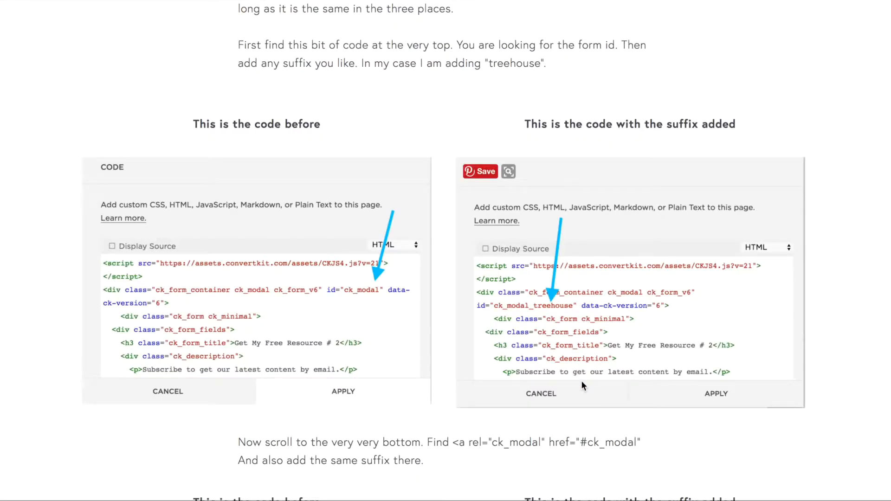
# In the written blog tutorial, review the Step 7.1 suffix code images, Step 7.2 on the third form, and Step 8 on testing.
pyautogui.scroll(-1, 582, 383)
pyautogui.scroll(-6, 583, 385)
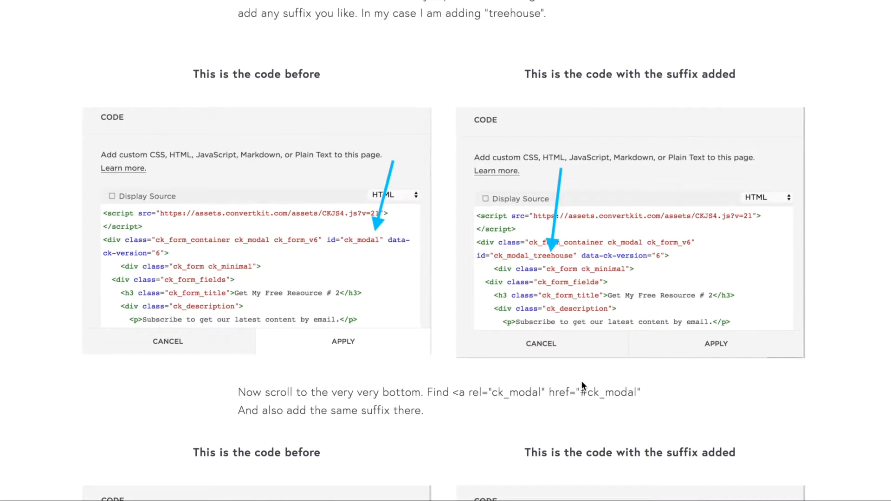
pyautogui.scroll(-6, 582, 382)
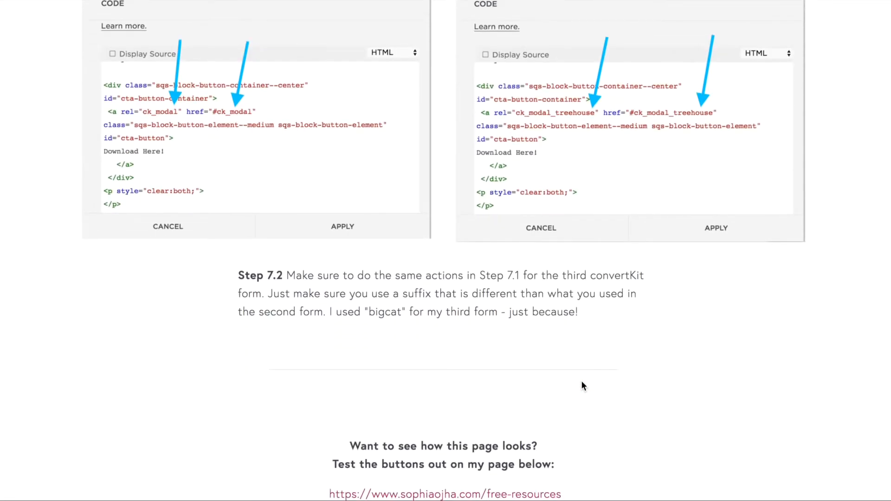
pyautogui.scroll(-2, 582, 383)
pyautogui.scroll(1, 583, 386)
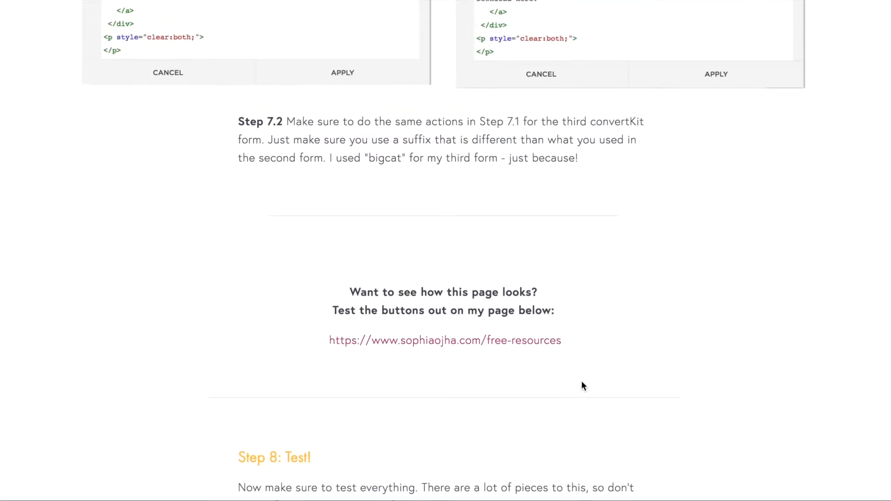
pyautogui.scroll(-3, 583, 386)
pyautogui.scroll(-5, 583, 386)
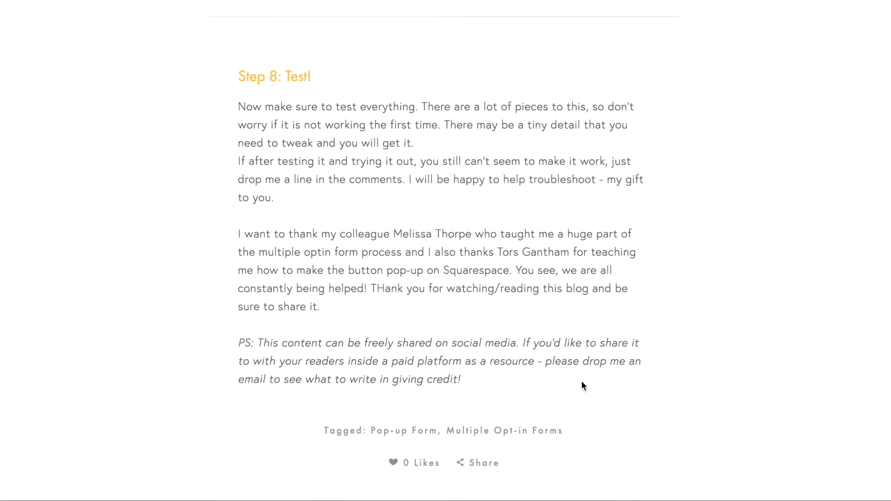
pyautogui.scroll(5, 581, 382)
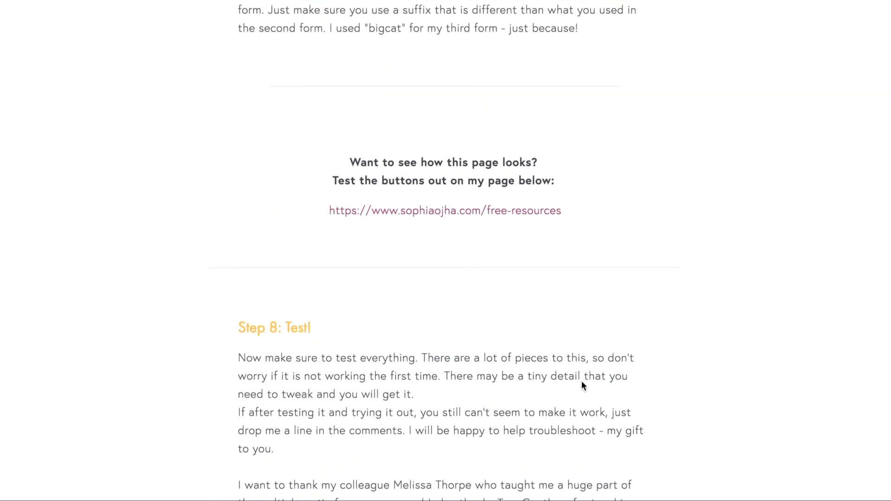
# Highlight the free-resources example page link above Step 8, then clear the selection.
pyautogui.moveTo(571, 210); pyautogui.dragTo(324, 211)
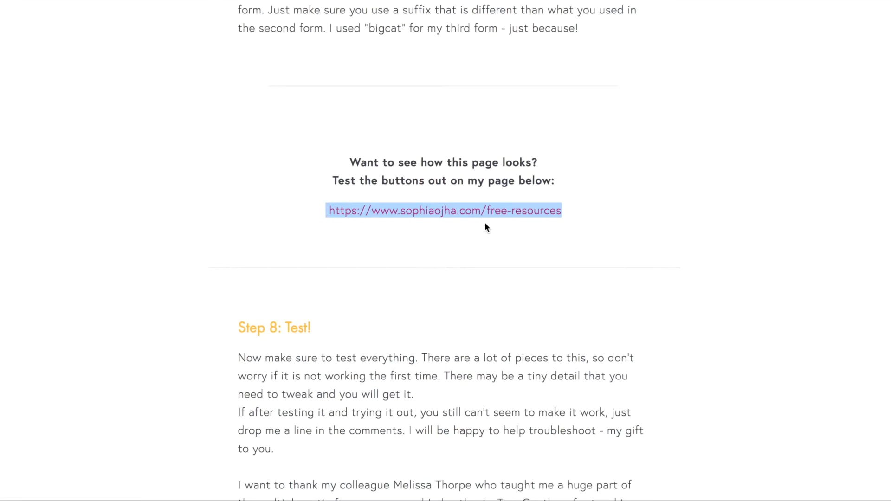
pyautogui.click(495, 239)
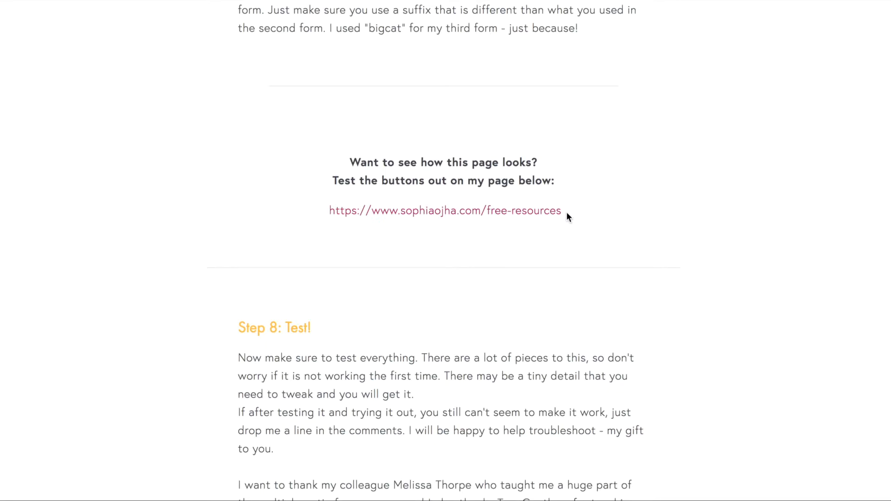
pyautogui.moveTo(566, 214); pyautogui.dragTo(329, 212)
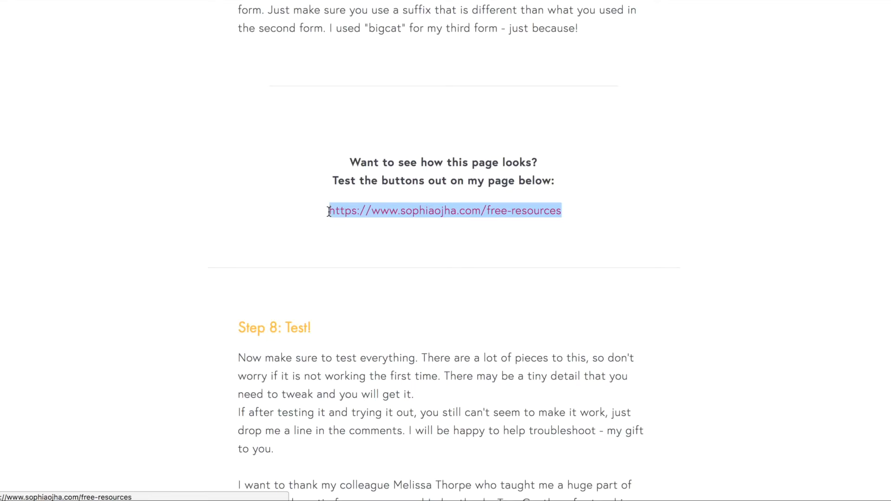
pyautogui.click(353, 247)
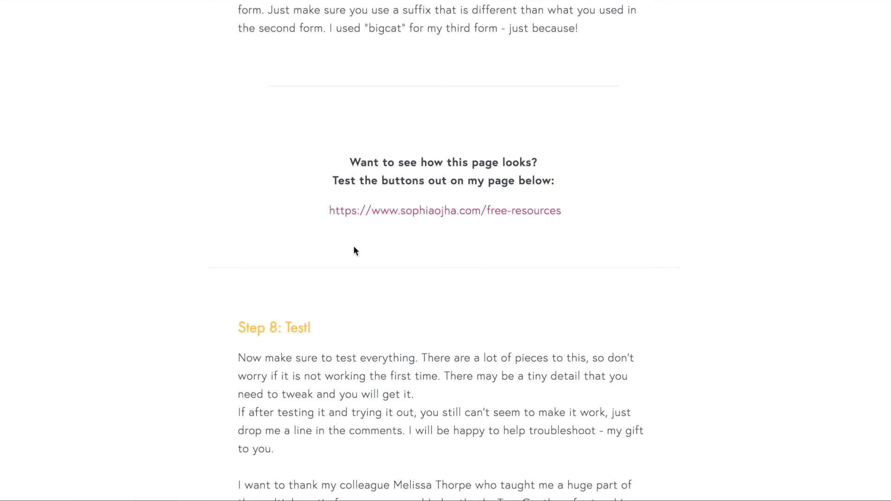
# Skim the blog tutorial back to Step 2 and down again to the Step 8 testing advice and closing credits.
pyautogui.scroll(-3, 382, 333)
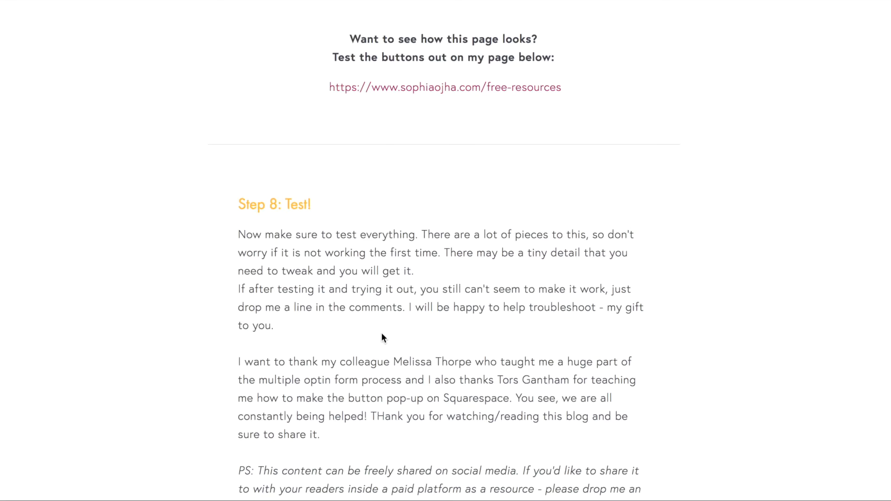
pyautogui.scroll(20, 381, 333)
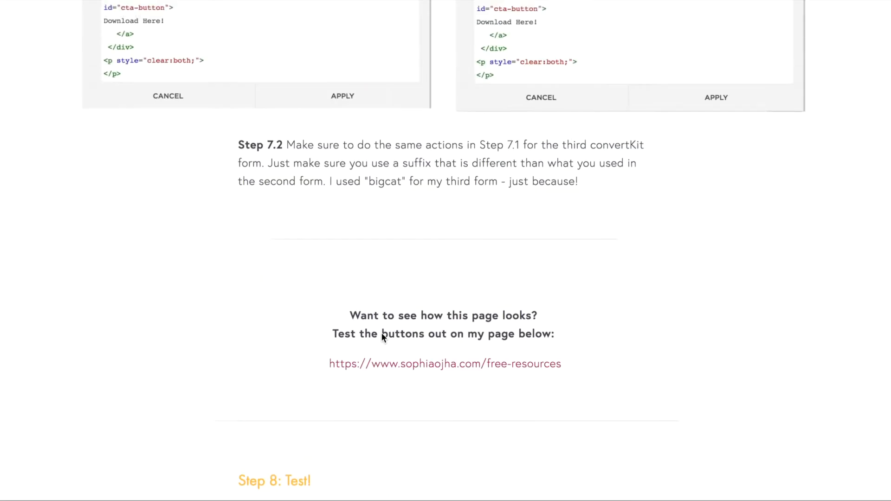
pyautogui.scroll(20, 381, 332)
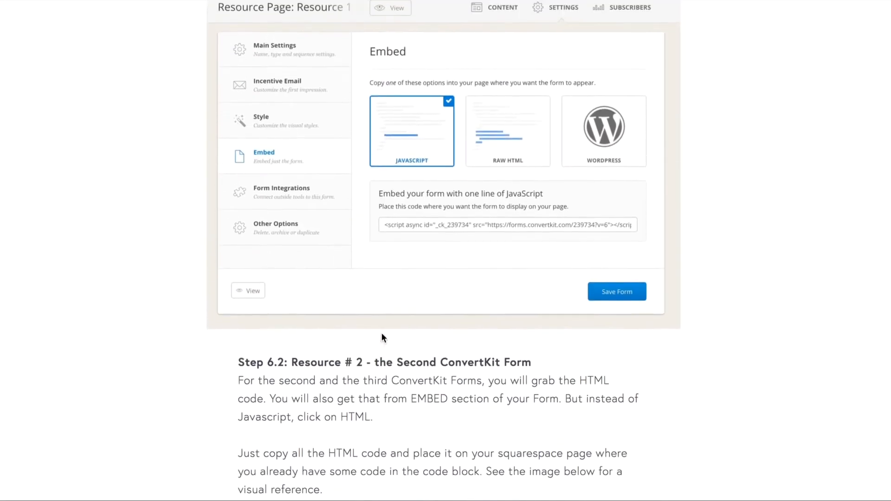
pyautogui.scroll(20, 382, 333)
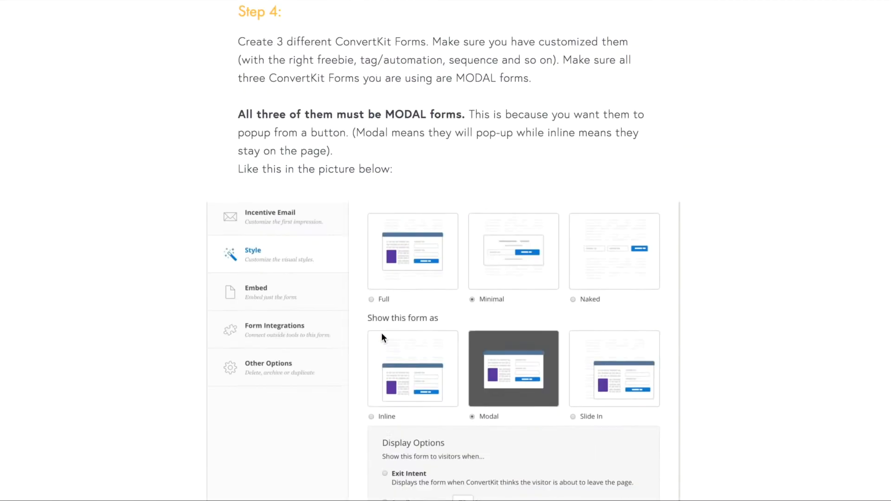
pyautogui.scroll(9, 381, 333)
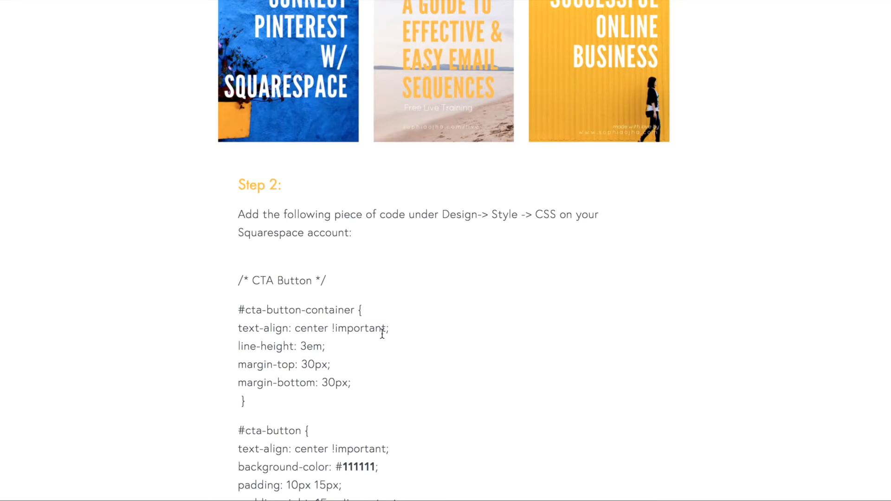
pyautogui.scroll(-20, 382, 333)
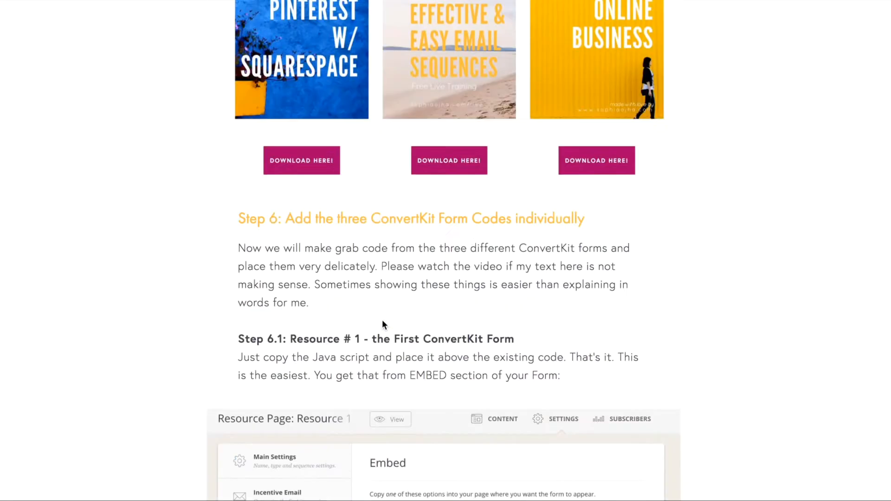
pyautogui.scroll(-20, 382, 321)
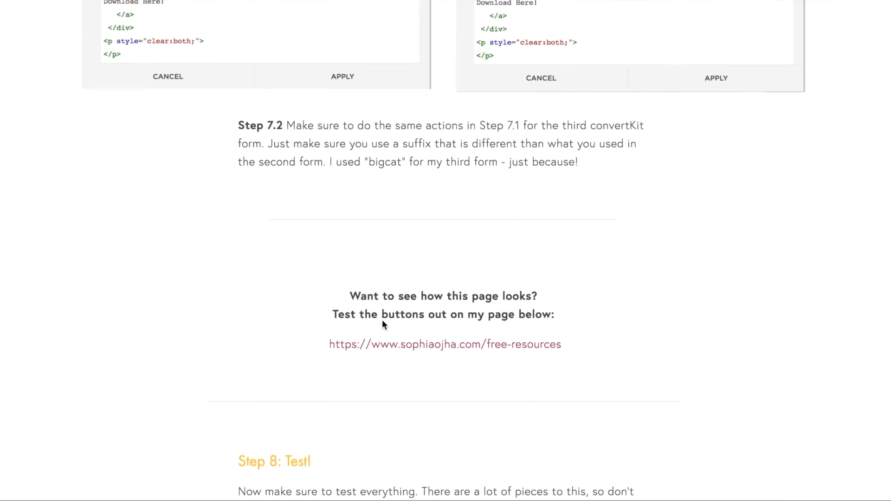
pyautogui.scroll(-10, 382, 320)
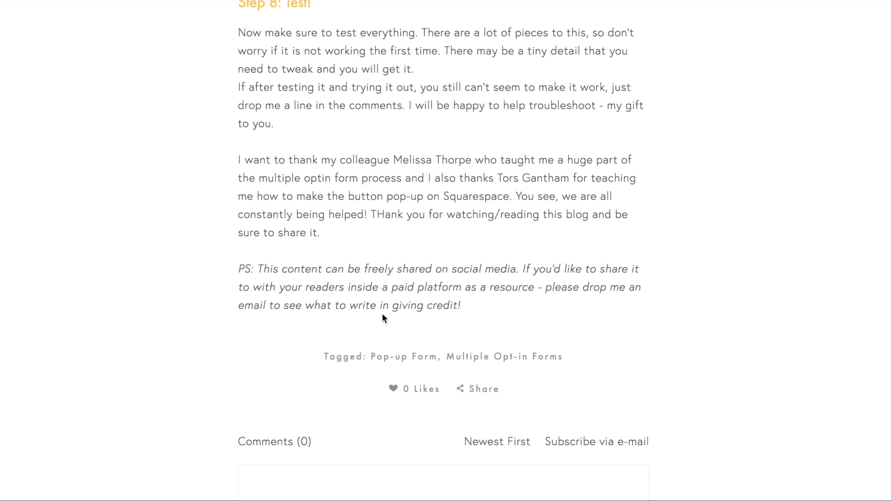
pyautogui.scroll(3, 382, 315)
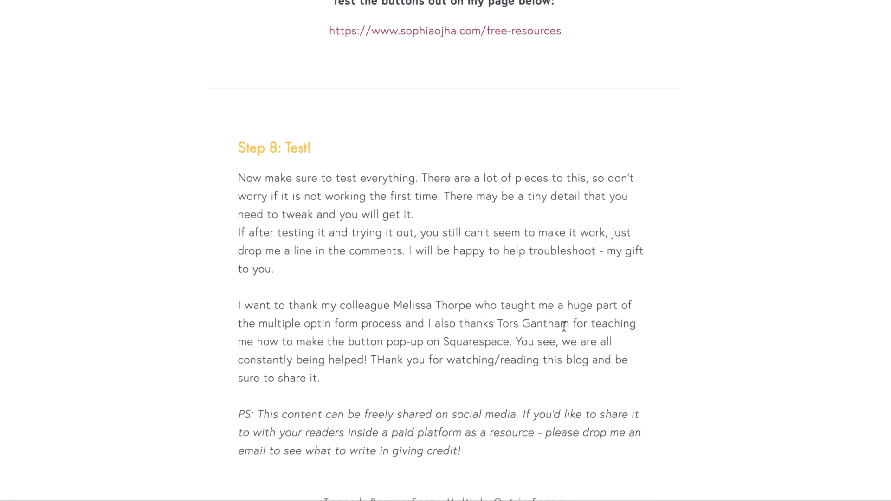
# View the blog post's comments area and footer, then open the free tutorial request form and close it unfilled.
pyautogui.scroll(-7, 563, 327)
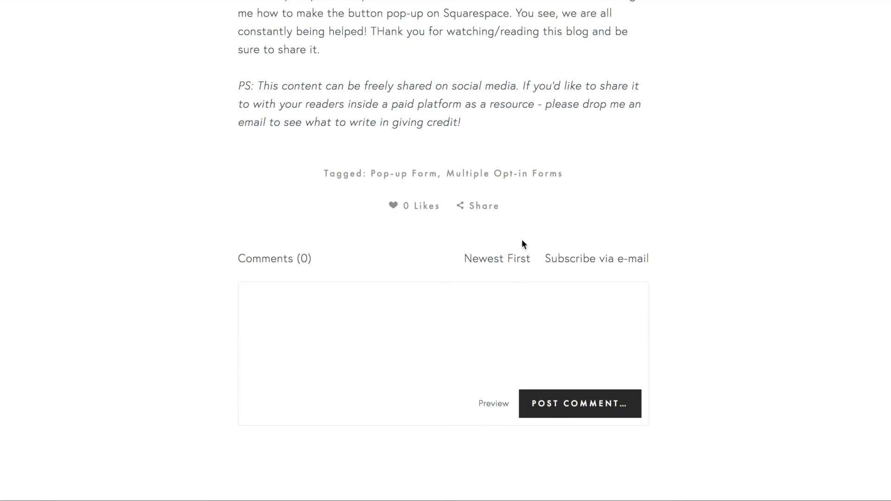
pyautogui.scroll(-8, 521, 242)
pyautogui.scroll(-4, 521, 239)
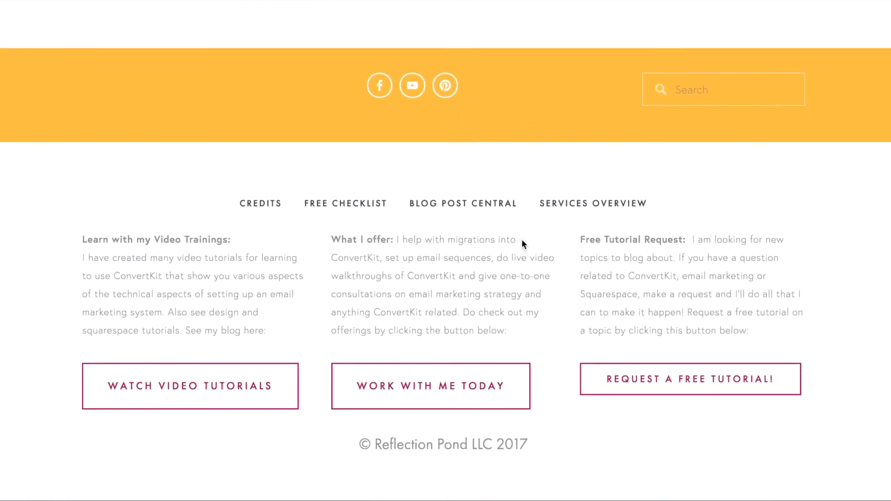
pyautogui.click(691, 392)
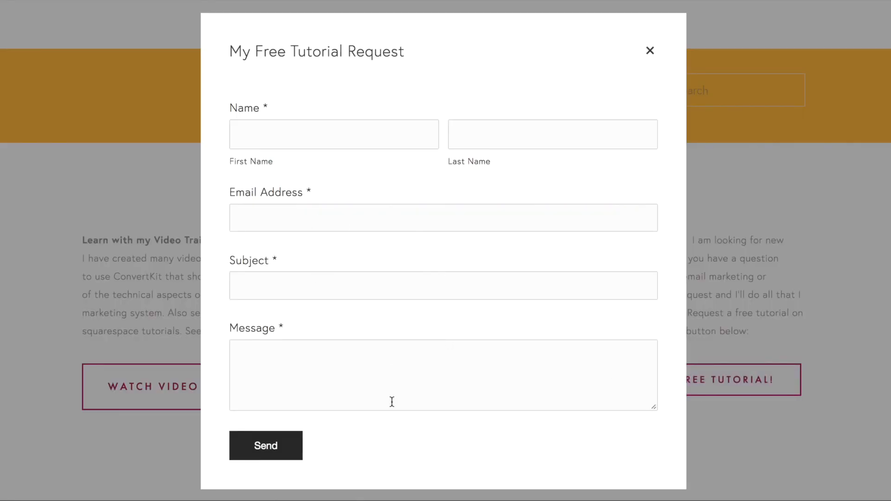
pyautogui.click(649, 51)
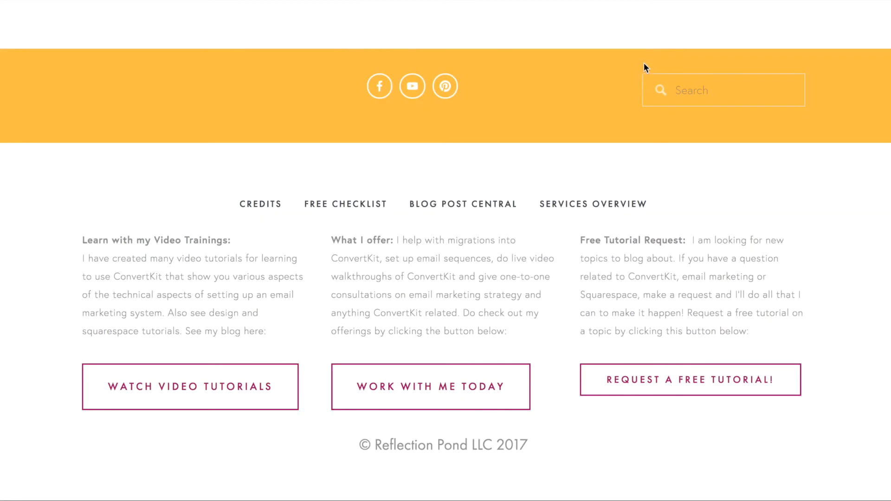